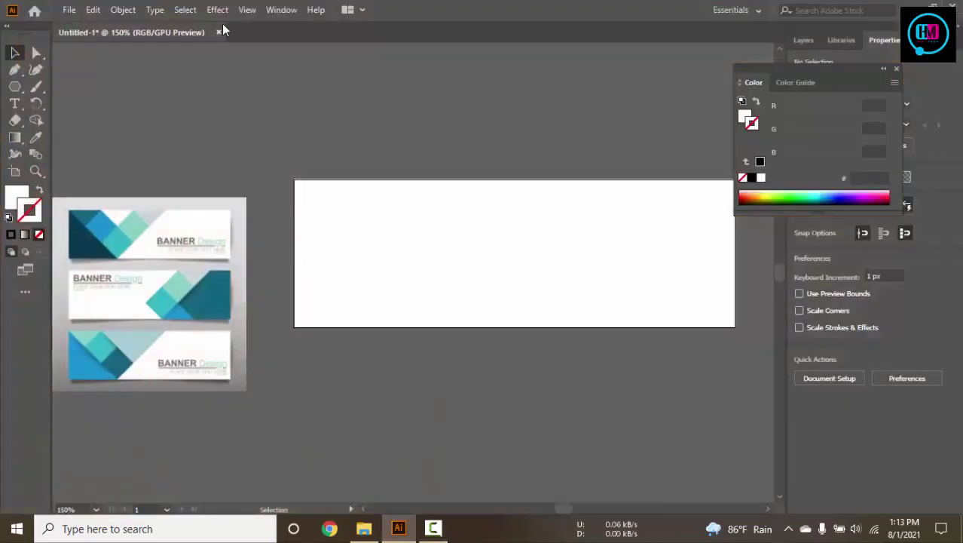
- Close Untitled-1 without saving, create a new 300×100 px document, and zoom out
left_click(220, 32)
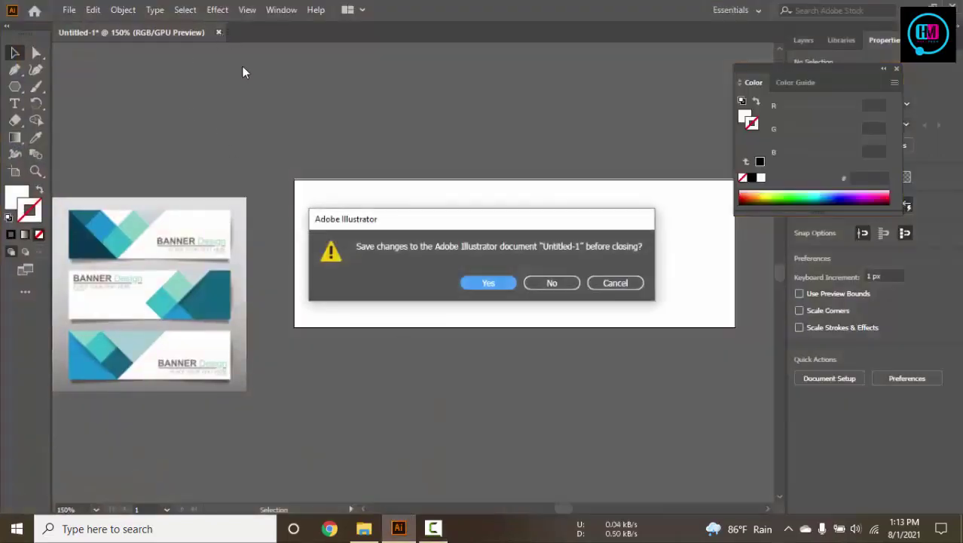
left_click(551, 283)
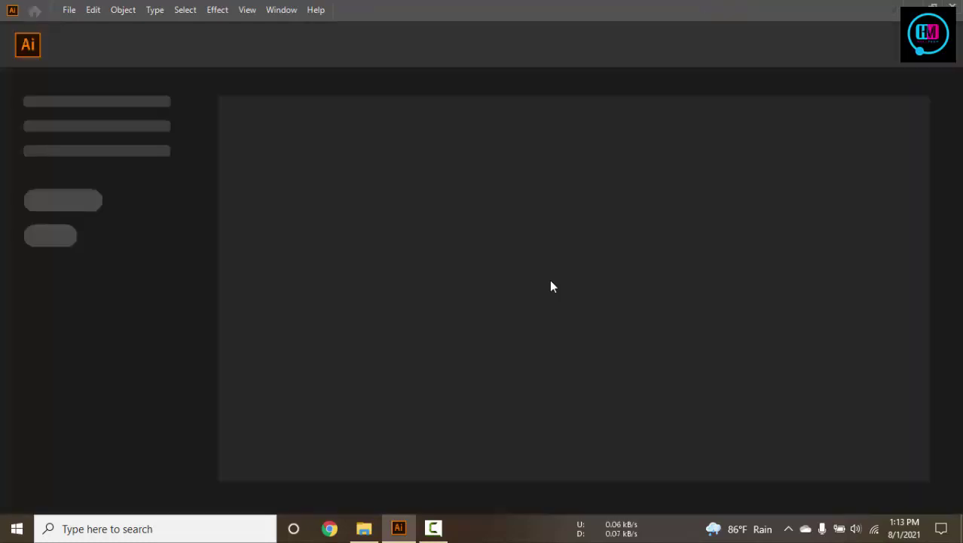
key("ctrl+n")
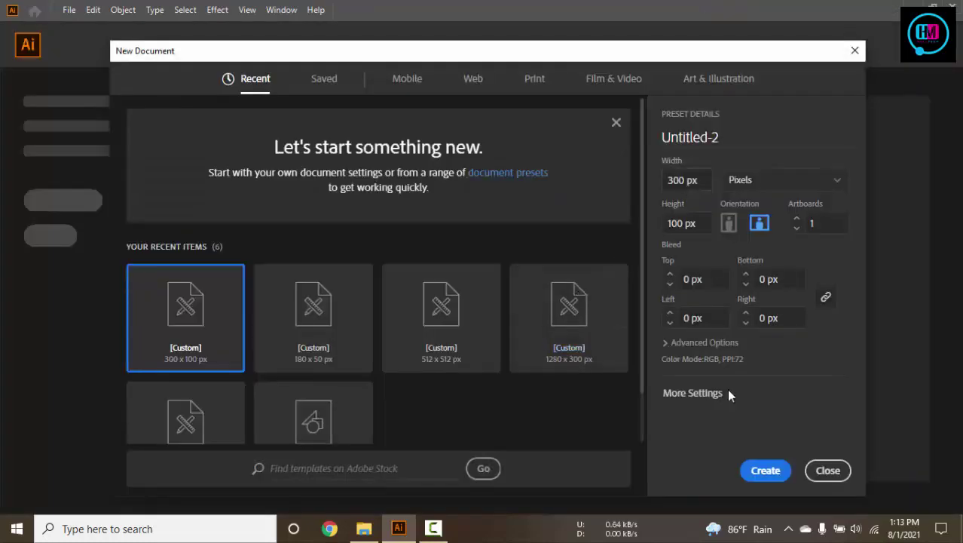
left_click(759, 472)
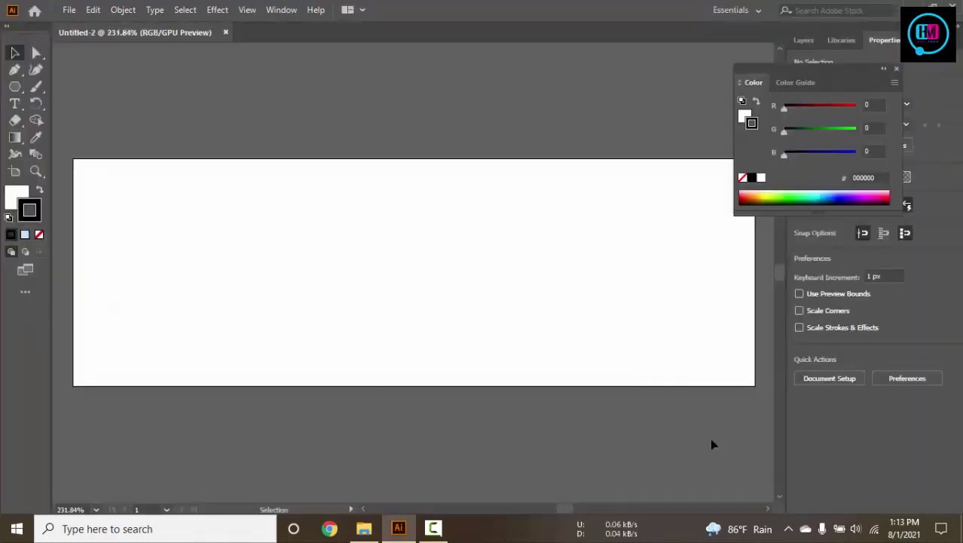
key("ctrl+minus")
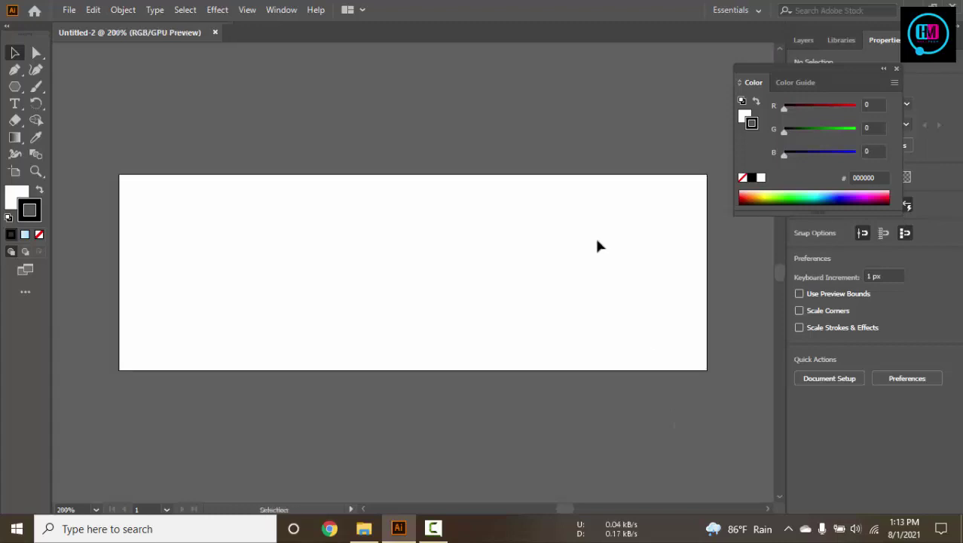
key("ctrl+minus")
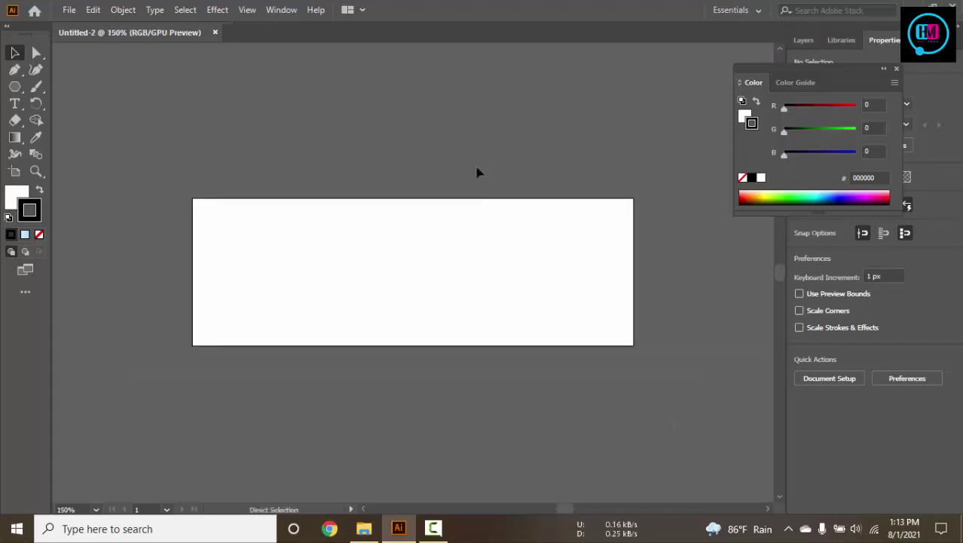
- Drag the three-banner reference image from the desktop onto the canvas
left_click(912, 4)
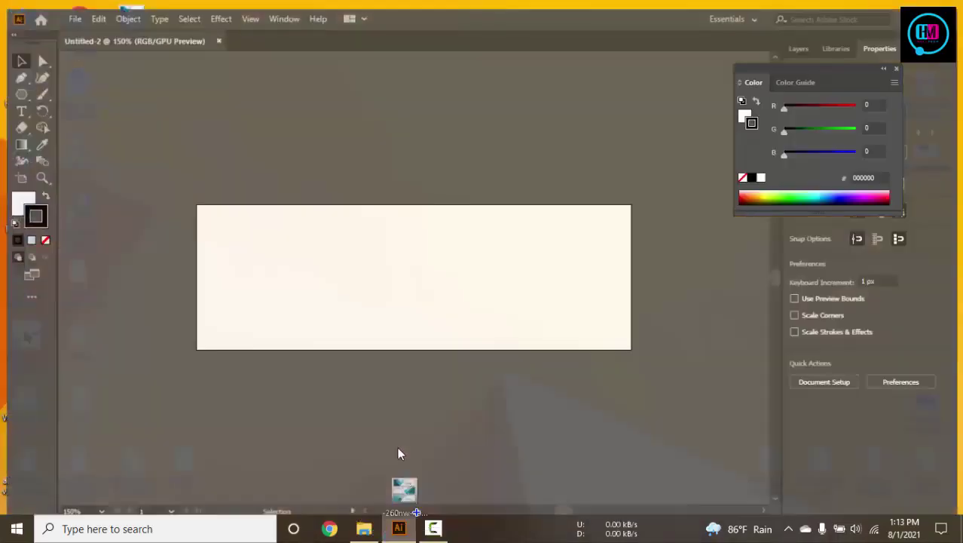
left_click_drag(395, 367, 379, 273)
key("ctrl+minus")
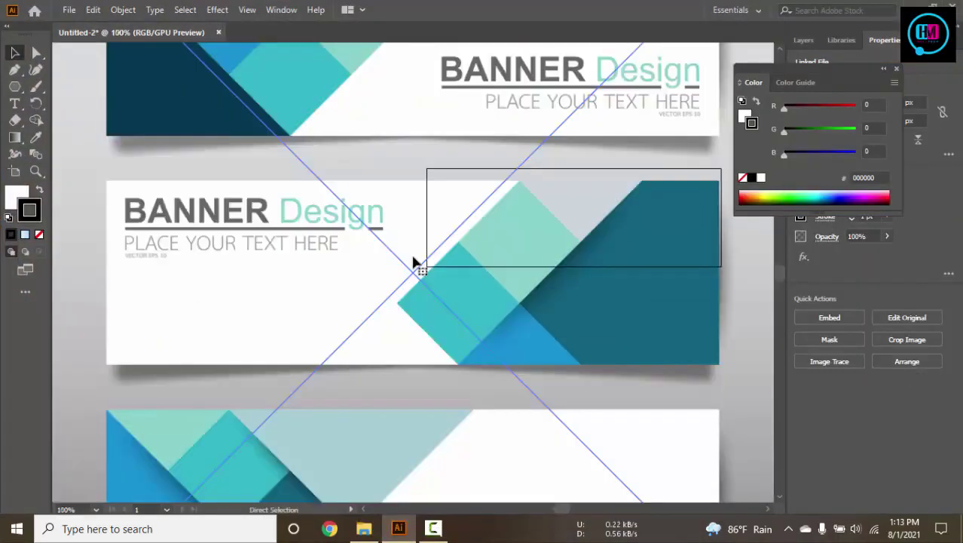
key("ctrl+minus")
key("ctrl+minus")
key("ctrl+minus")
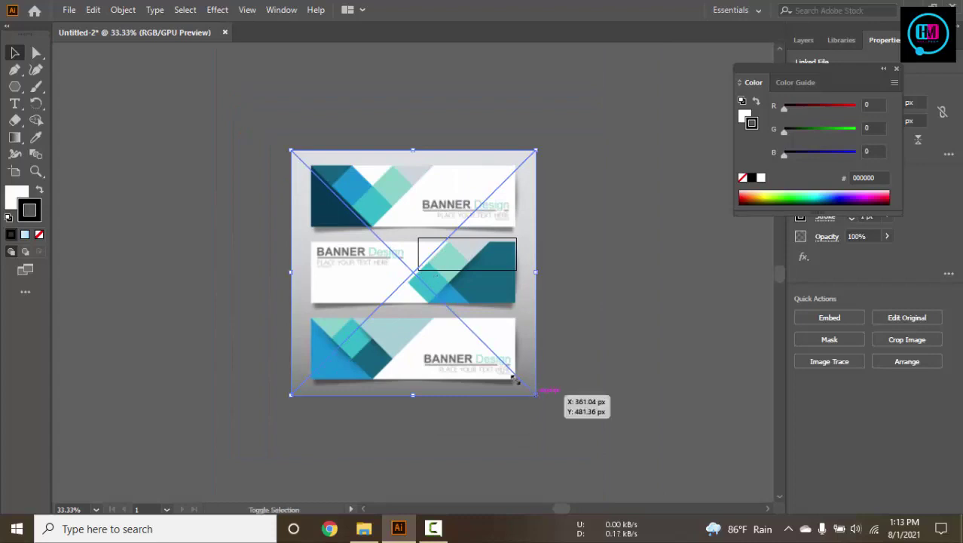
- Scale the reference image down and move it to the left of the artboard
left_click_drag(535, 394, 434, 294)
scroll(445, 303, "up", 4)
scroll(486, 257, "up", 5)
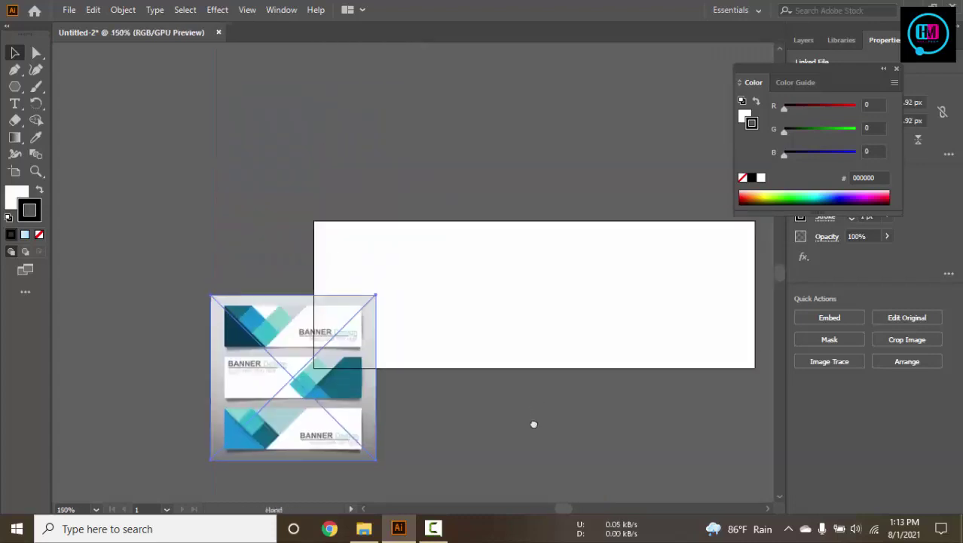
scroll(533, 421, "up", 1)
left_click_drag(237, 388, 151, 312)
left_click(537, 166)
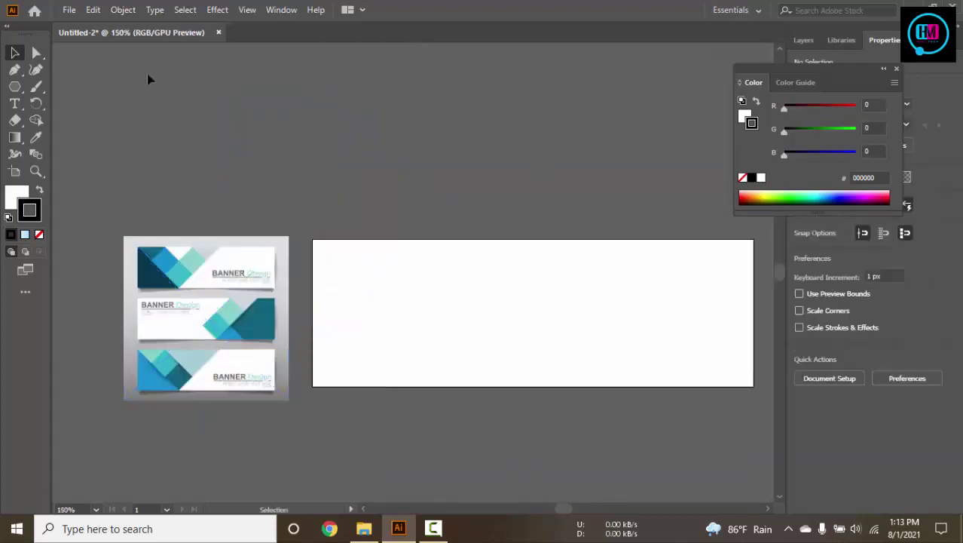
- Draw a stroke-less Pen triangle from the artboard's top-left corner to its bottom edge and bottom-left corner
left_click(14, 69)
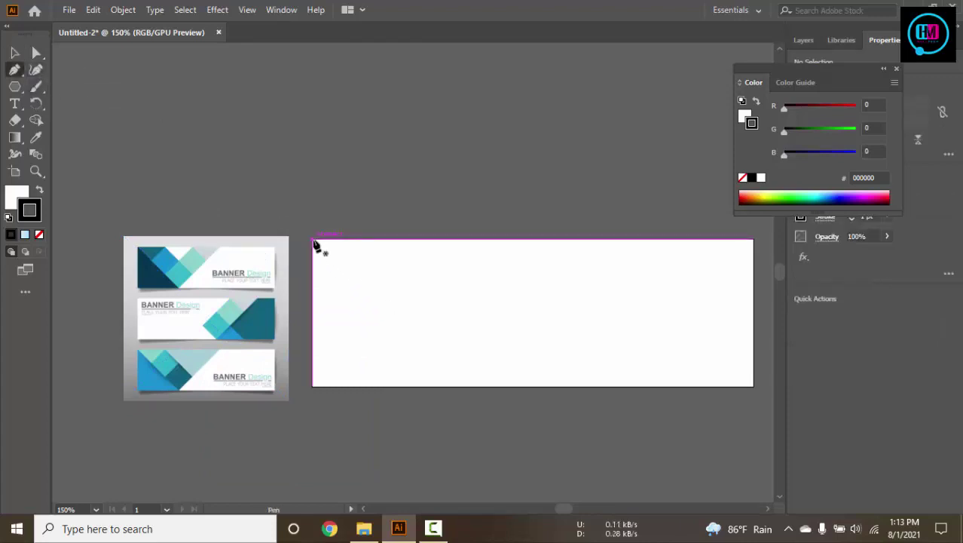
left_click(313, 239)
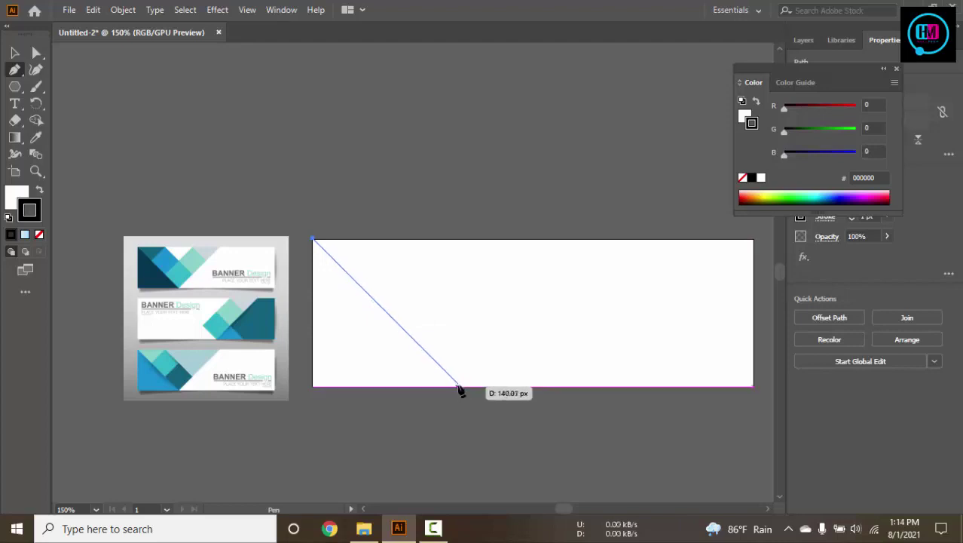
left_click(462, 387)
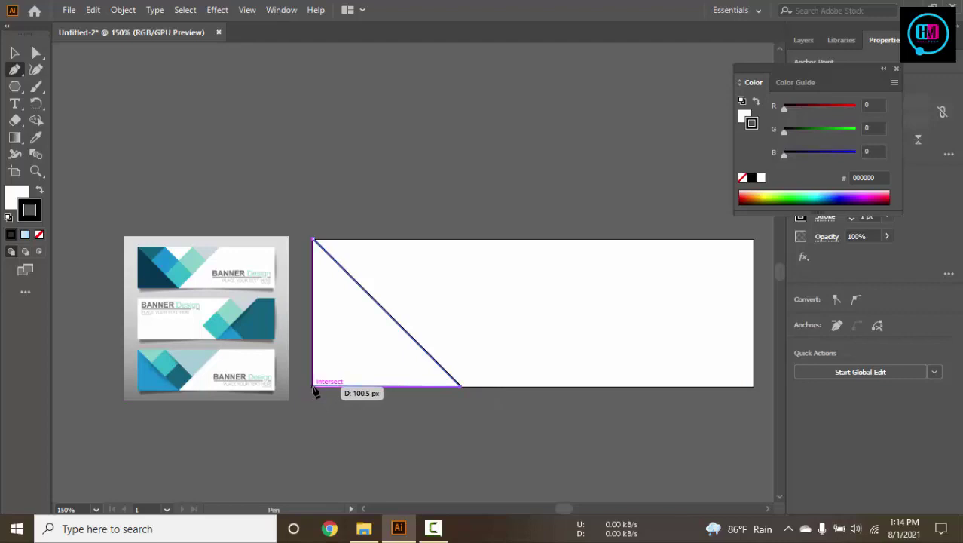
left_click(314, 387)
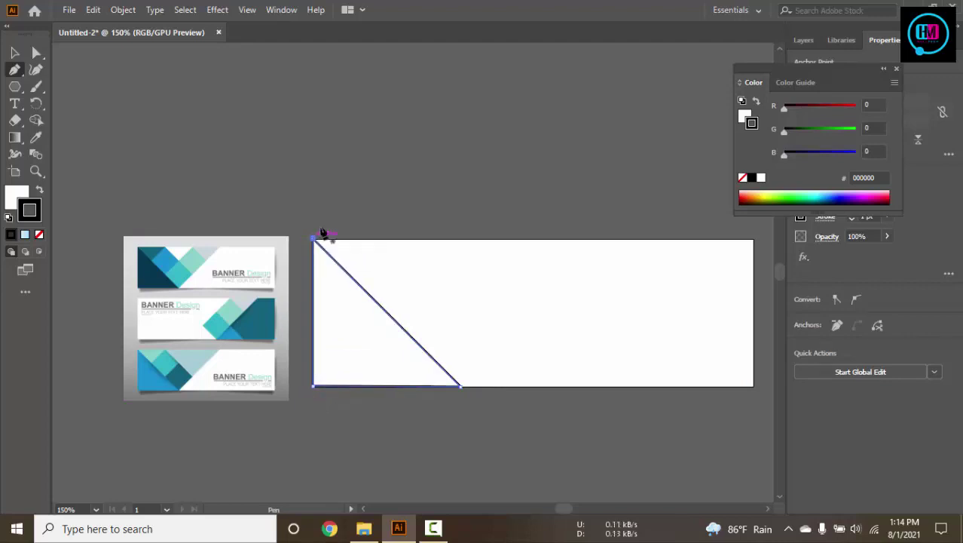
left_click(315, 238)
left_click(40, 235)
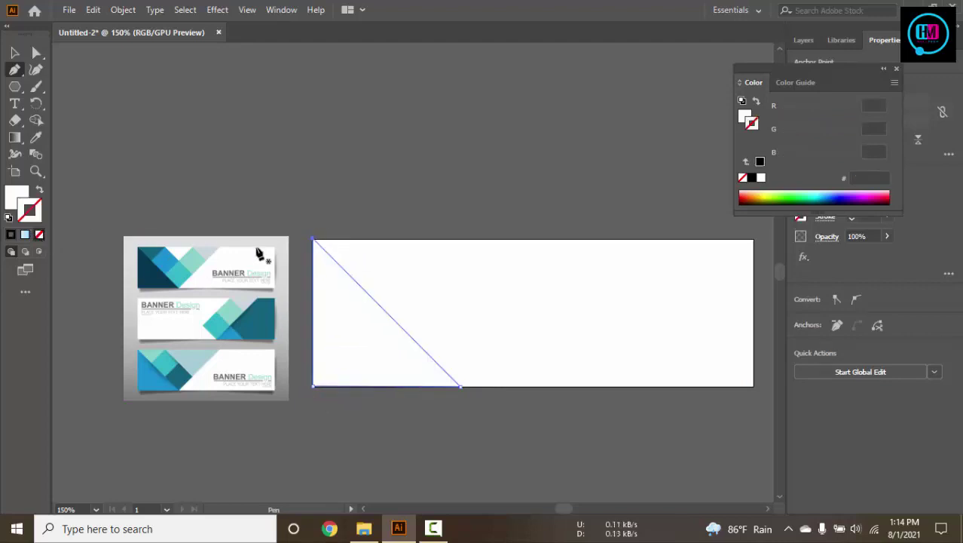
- Set the triangle's fill colour to red F40000
double_click(16, 198)
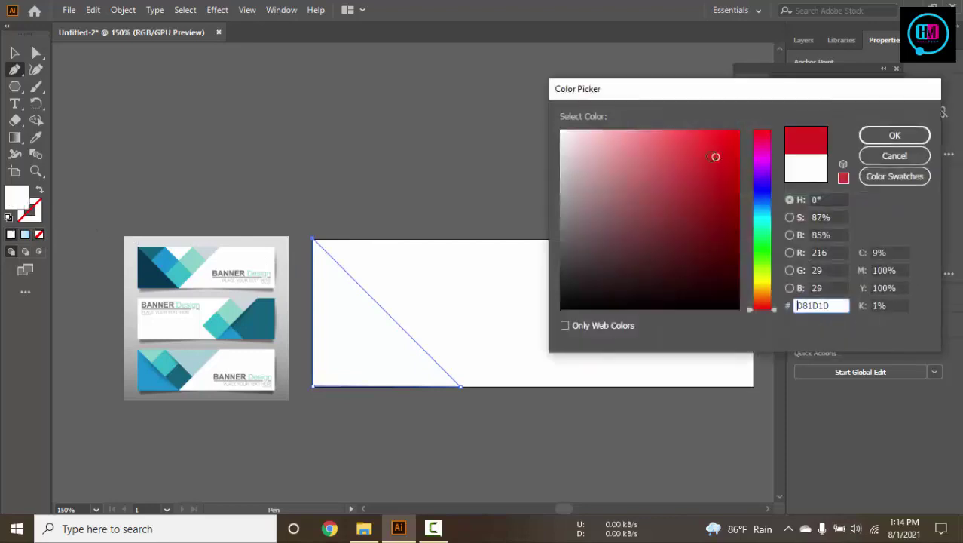
left_click_drag(715, 156, 669, 182)
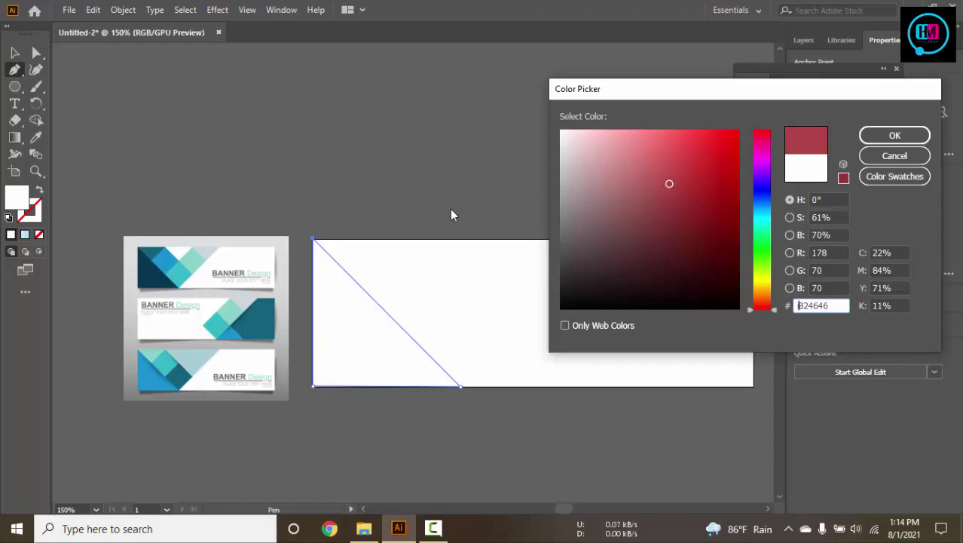
type("F40000")
left_click(894, 134)
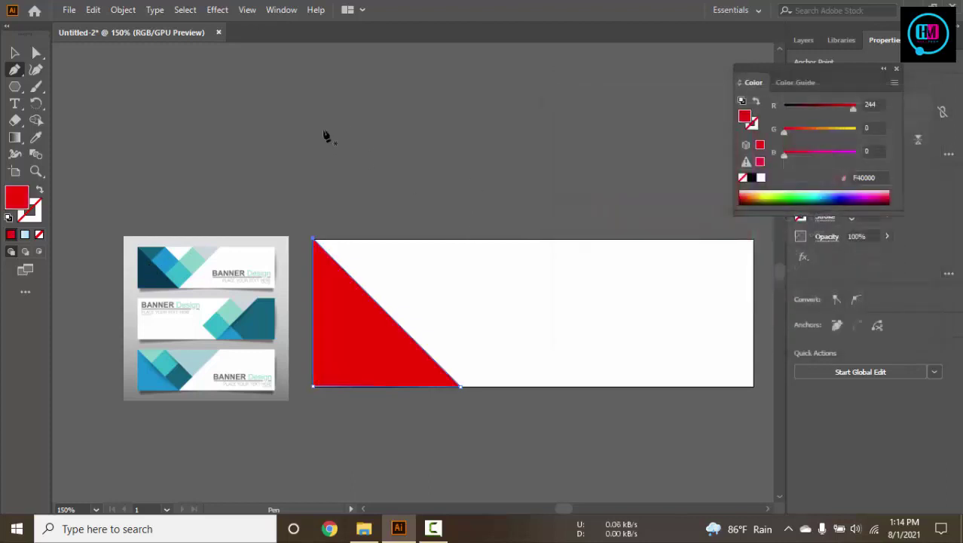
- Refill the triangle with dark navy #053750 sampled from the reference banner
key("v")
left_click(243, 121)
left_click(338, 338)
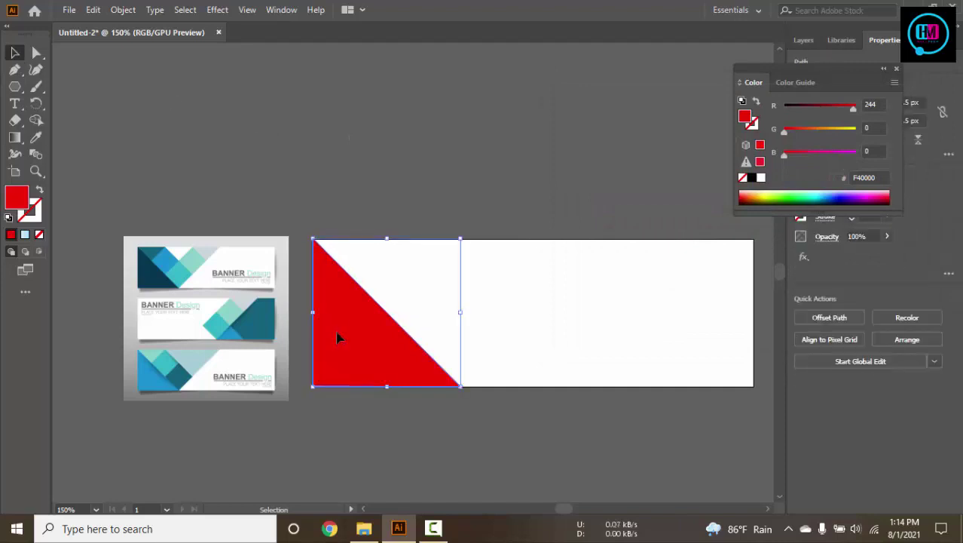
key("i")
left_click(148, 269)
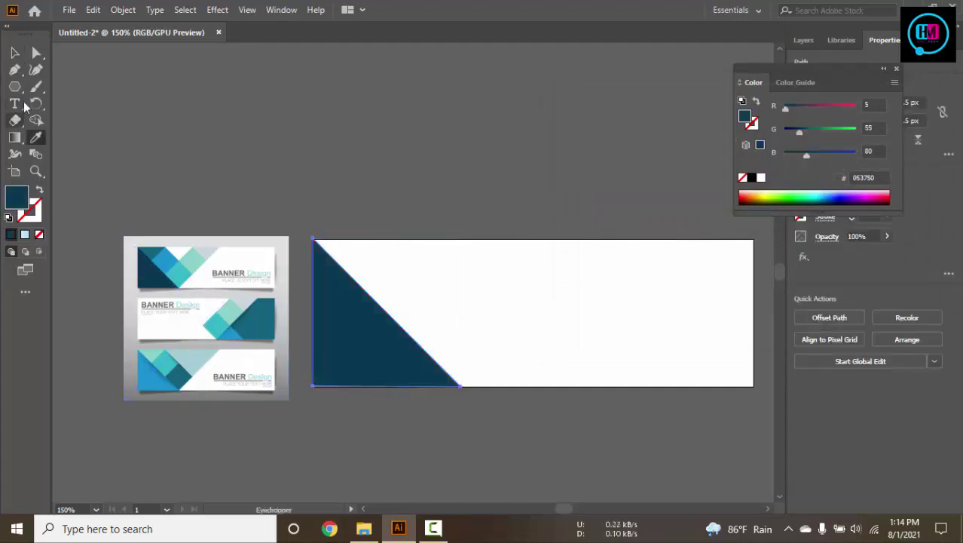
left_click(15, 52)
left_click(242, 123)
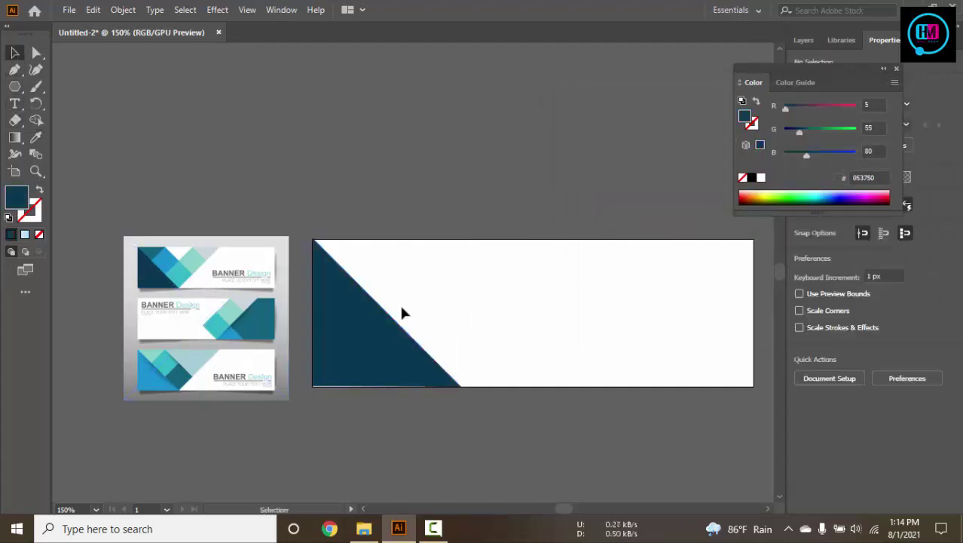
- Snap the triangle's bottom-left anchor to the artboard's bottom-left corner
scroll(364, 348, "up", 3)
left_click_drag(425, 398, 464, 371)
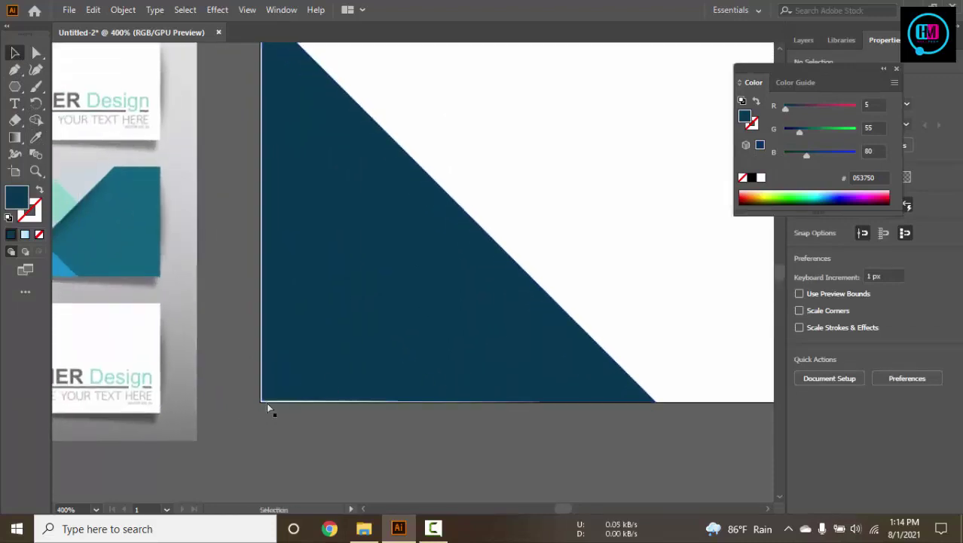
scroll(266, 395, "up", 5)
left_click_drag(402, 405, 346, 282)
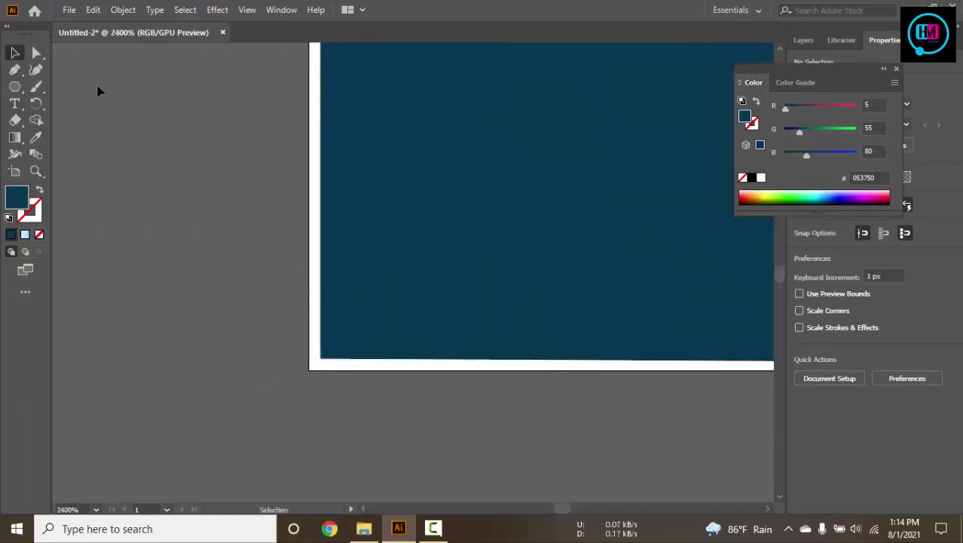
left_click(36, 52)
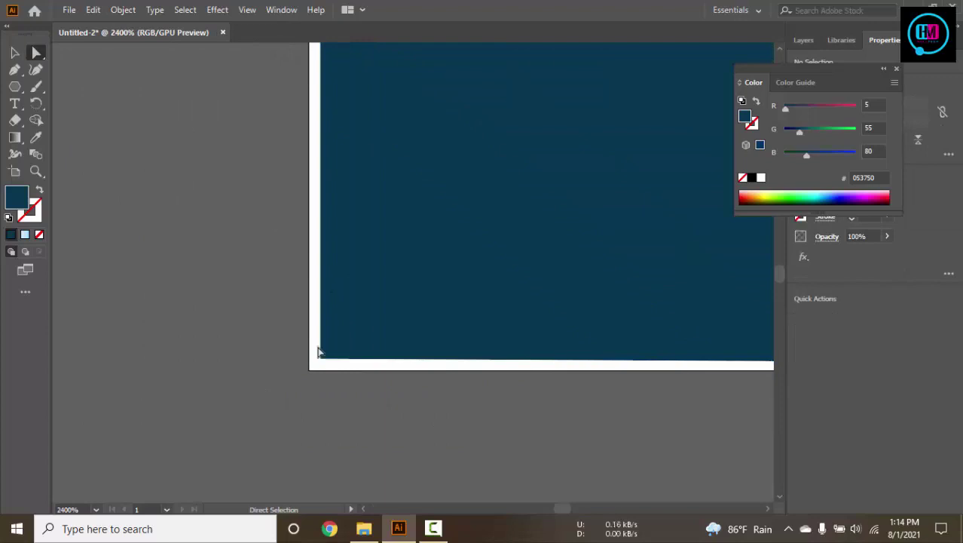
left_click_drag(322, 359, 308, 363)
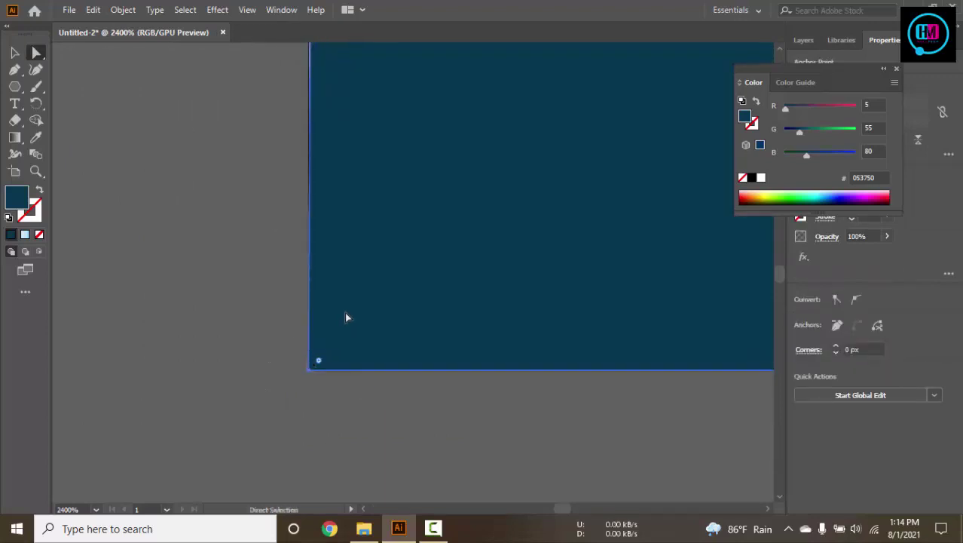
- Move the triangle's top anchor exactly onto the artboard's top-left corner
scroll(393, 215, "down", 3)
scroll(452, 148, "up", 2)
scroll(264, 204, "up", 3)
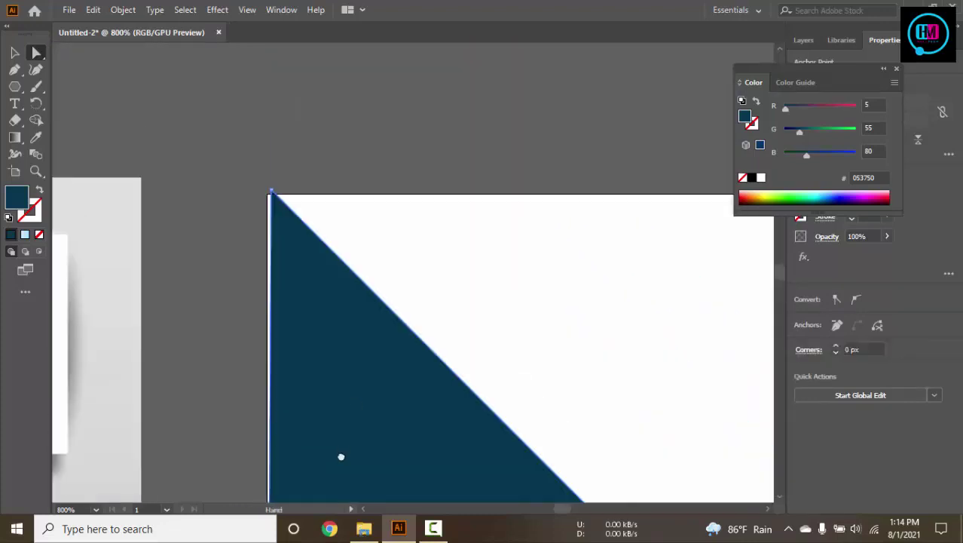
scroll(263, 205, "up", 3)
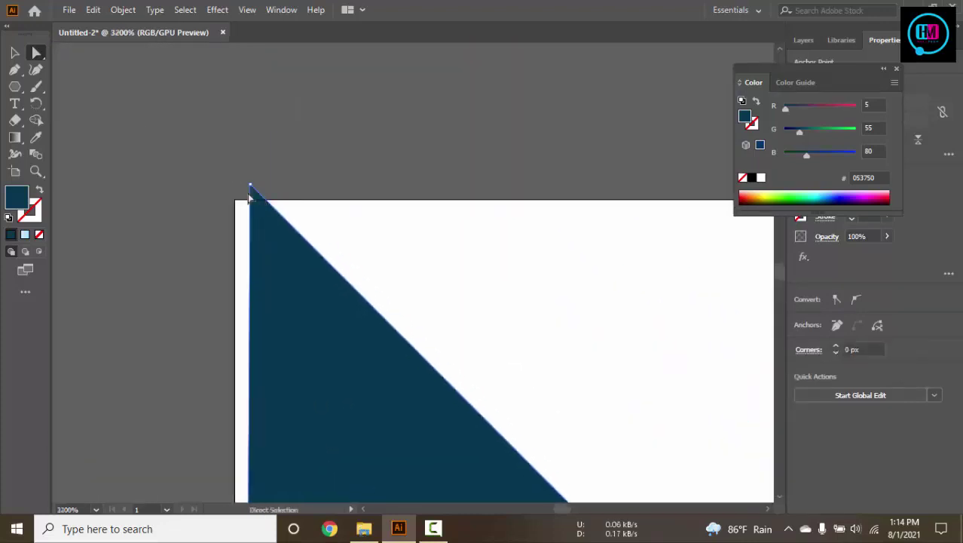
left_click_drag(251, 186, 254, 208)
key("ctrl+z")
left_click(264, 172)
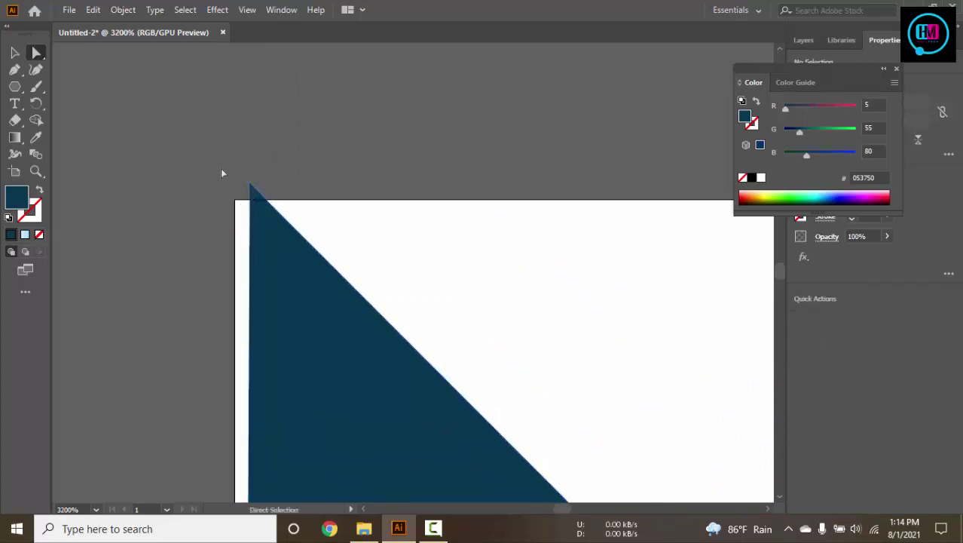
left_click(278, 201)
left_click_drag(256, 189, 223, 197)
left_click(275, 151)
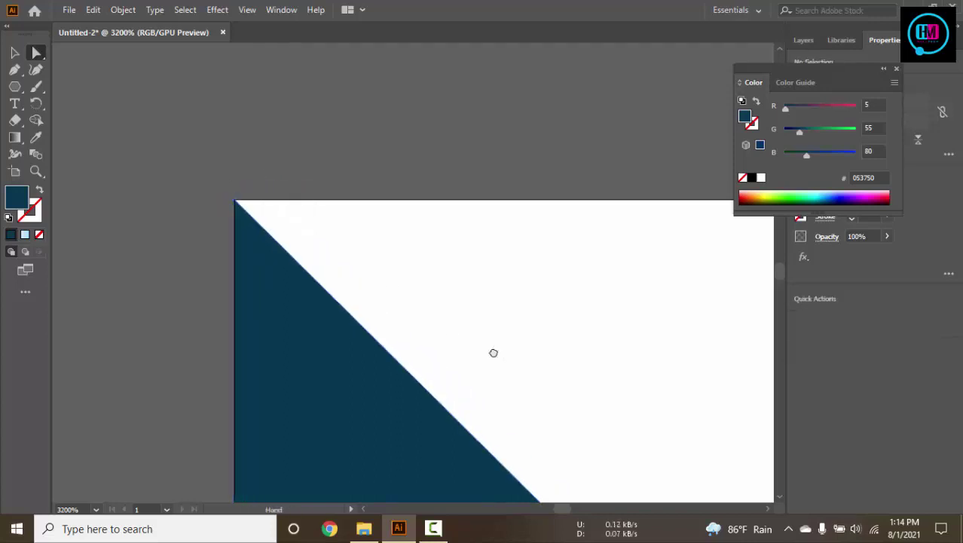
- Zoom and pan to bring the triangle and reference banners into view
scroll(495, 360, "down", 3)
scroll(502, 377, "down", 2)
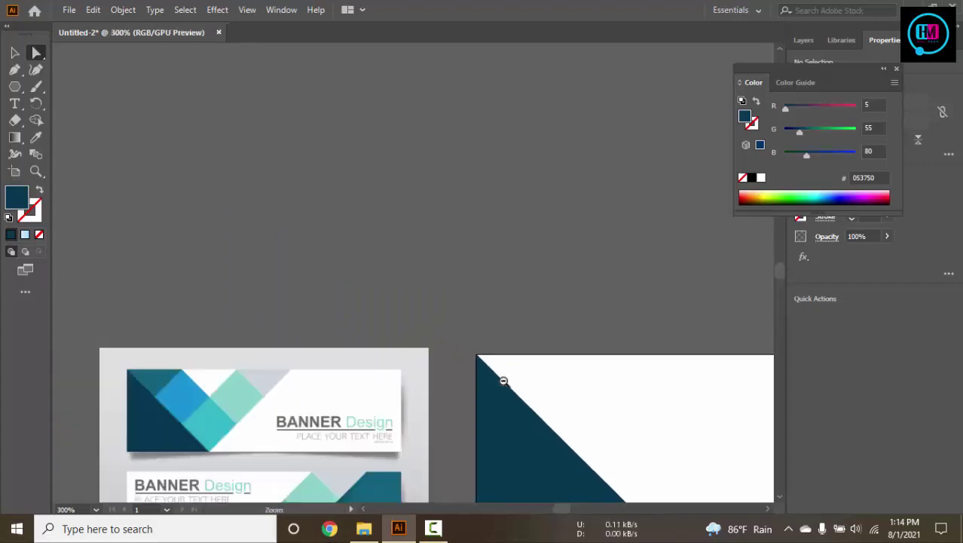
scroll(482, 228, "down", 2)
scroll(543, 369, "up", 2)
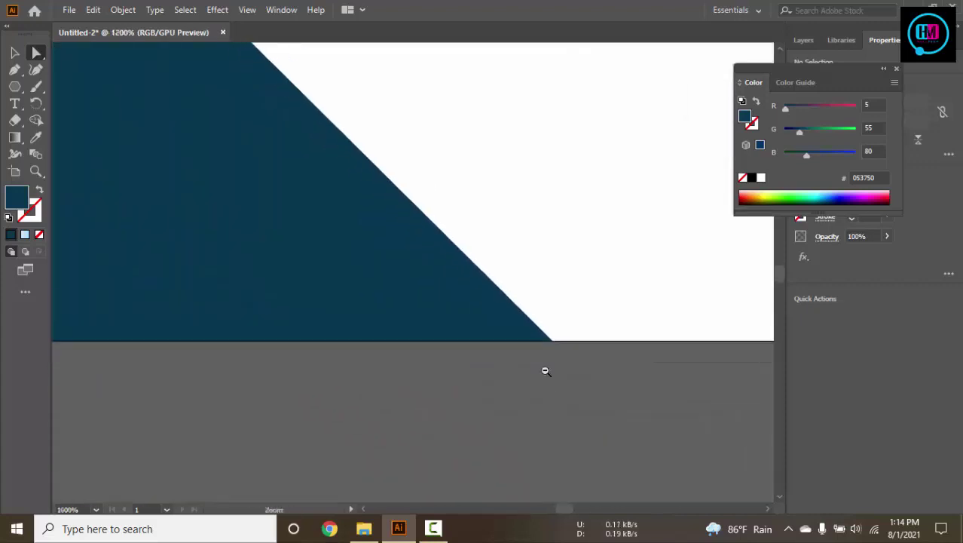
scroll(544, 369, "down", 1)
scroll(545, 371, "down", 5)
scroll(544, 370, "up", 3)
scroll(544, 370, "up", 1)
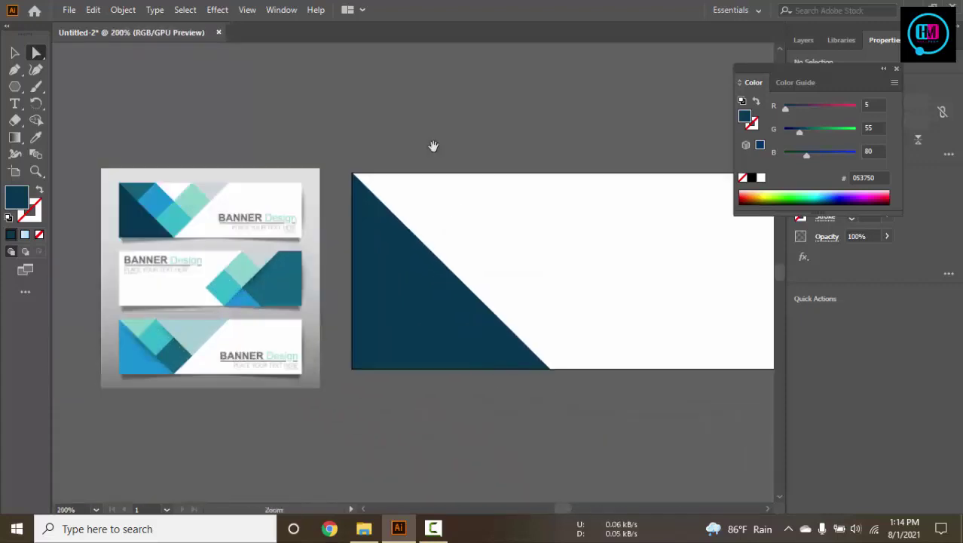
left_click_drag(422, 92, 419, 112)
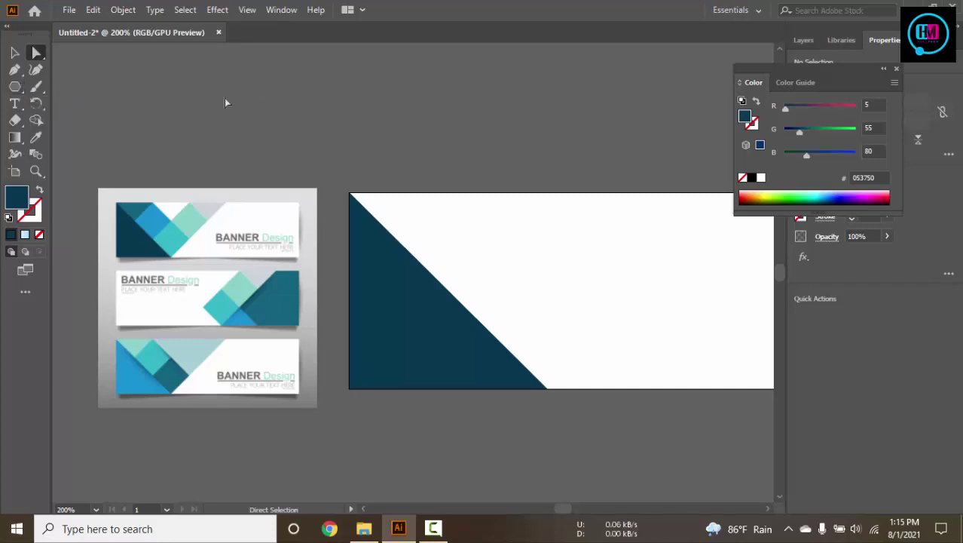
- Draw a small square about 20 px wide above the artboard
right_click(15, 86)
left_click(60, 86)
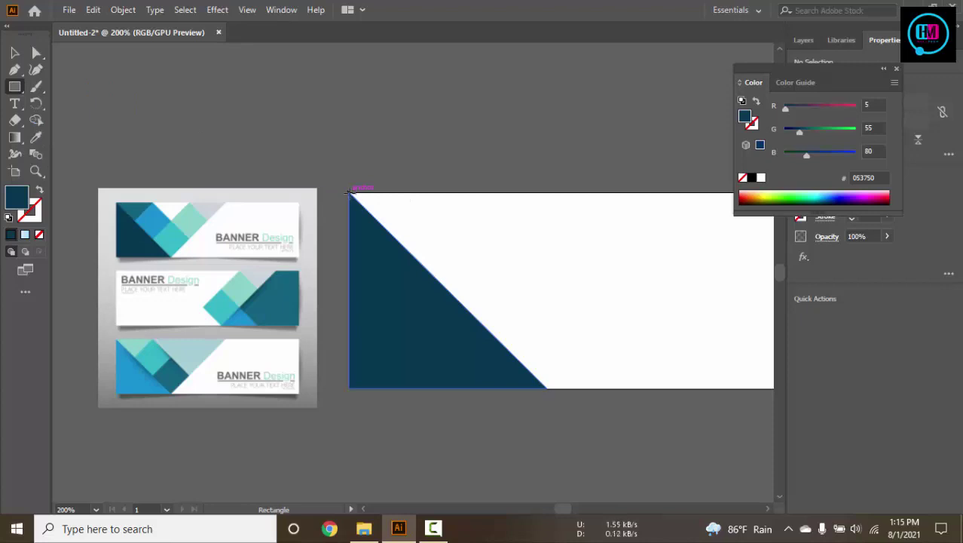
left_click_drag(334, 95, 404, 164)
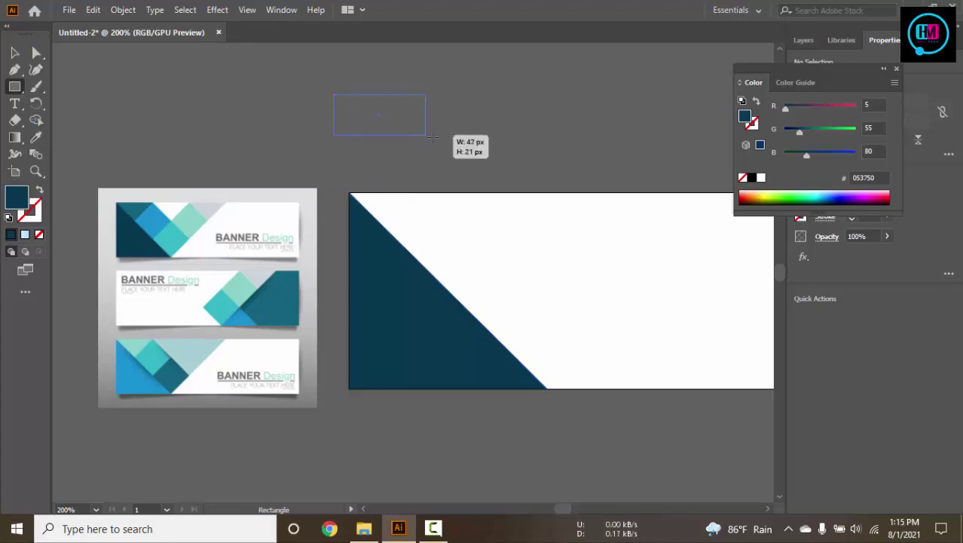
left_click_drag(395, 131, 356, 92)
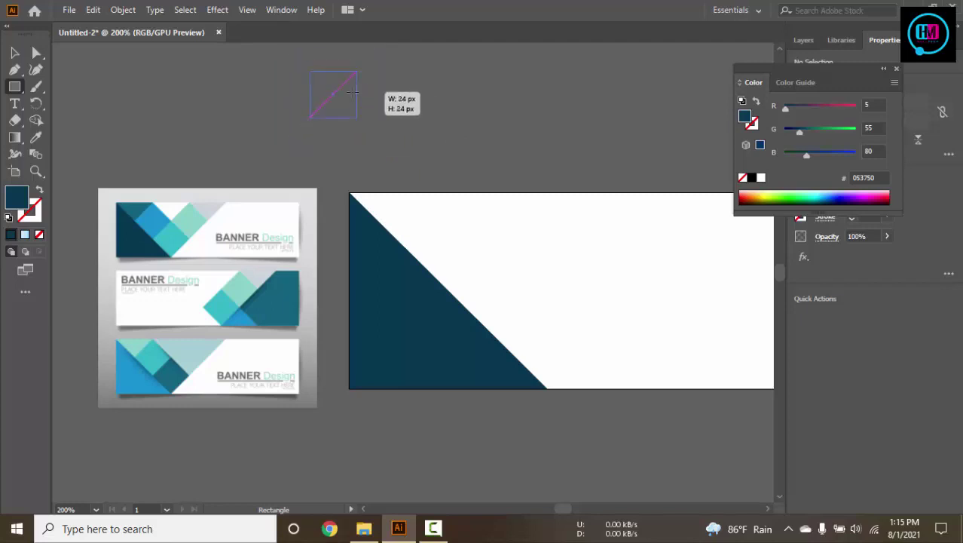
left_click_drag(351, 92, 353, 98)
- Move the small square onto the banner's top-left corner
left_click(16, 53)
left_click(168, 94)
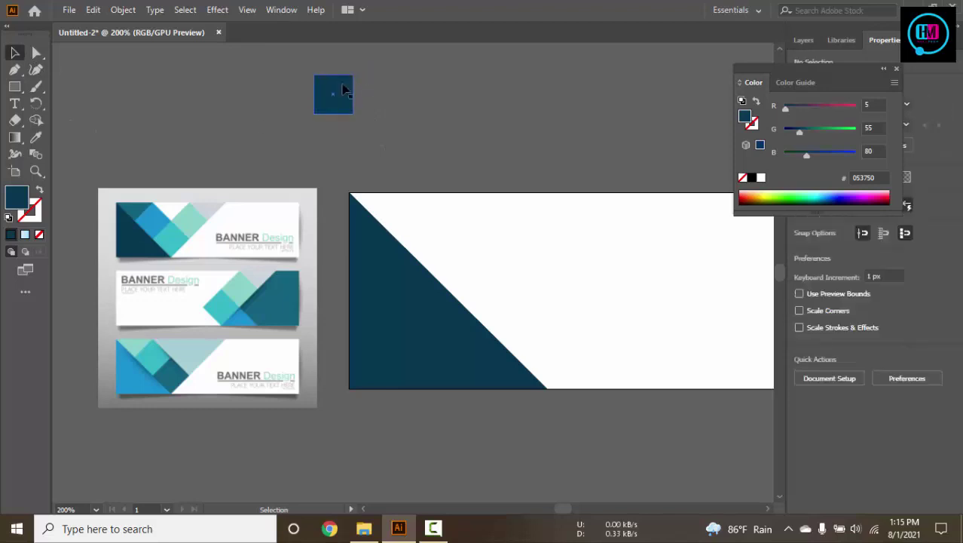
mouse_move(343, 90)
left_mouse_down()
mouse_move(400, 187)
mouse_move(395, 141)
left_mouse_up()
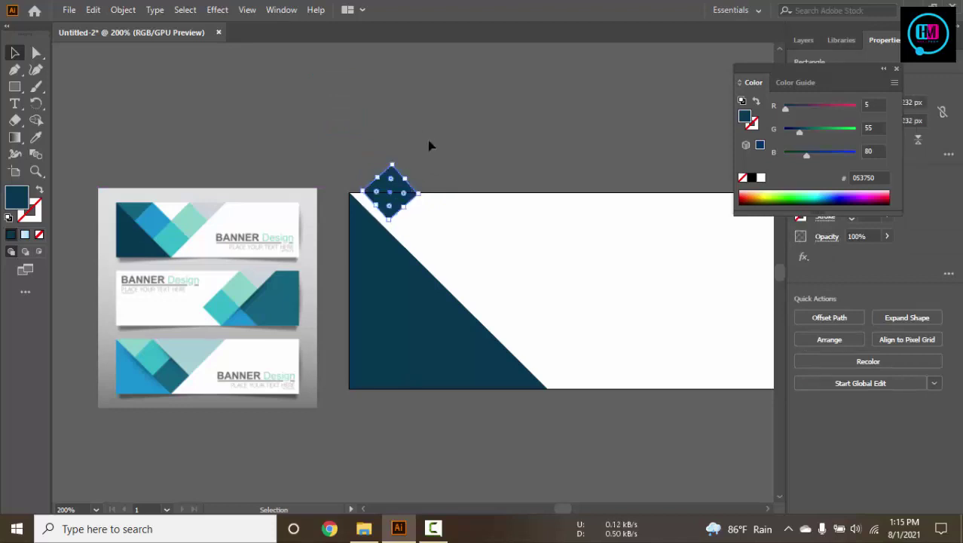
left_click(429, 144, "ctrl")
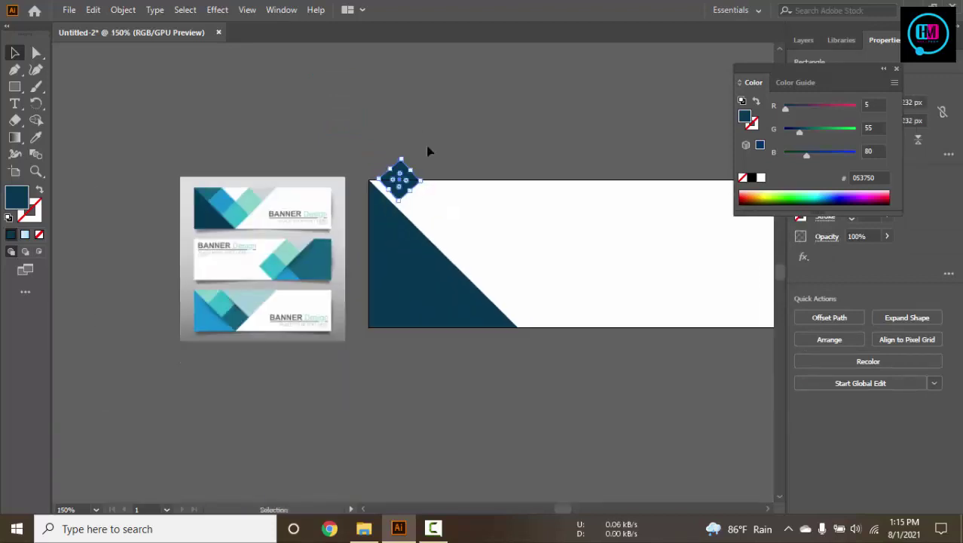
key("a")
key("ctrl+z")
- Move the square above the banner and duplicate it into a row of three
left_click_drag(401, 179, 403, 152)
left_click(461, 151)
scroll(443, 146, "up", 2)
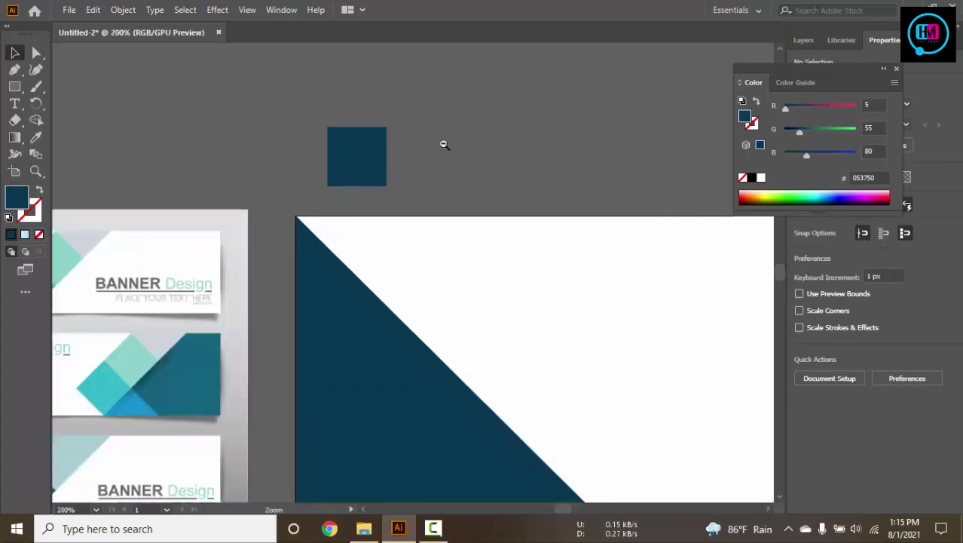
left_click_drag(357, 157, 415, 158)
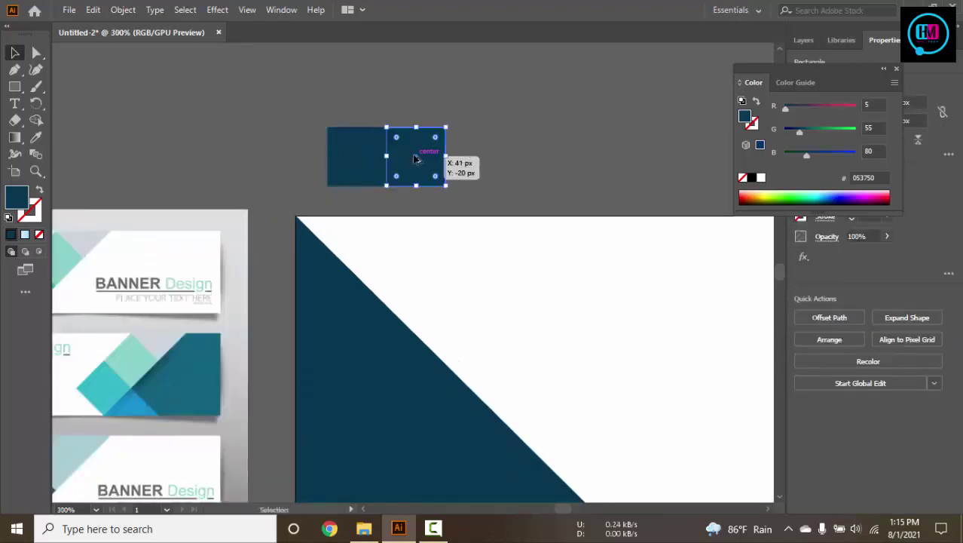
key("ctrl+d")
left_click(588, 128)
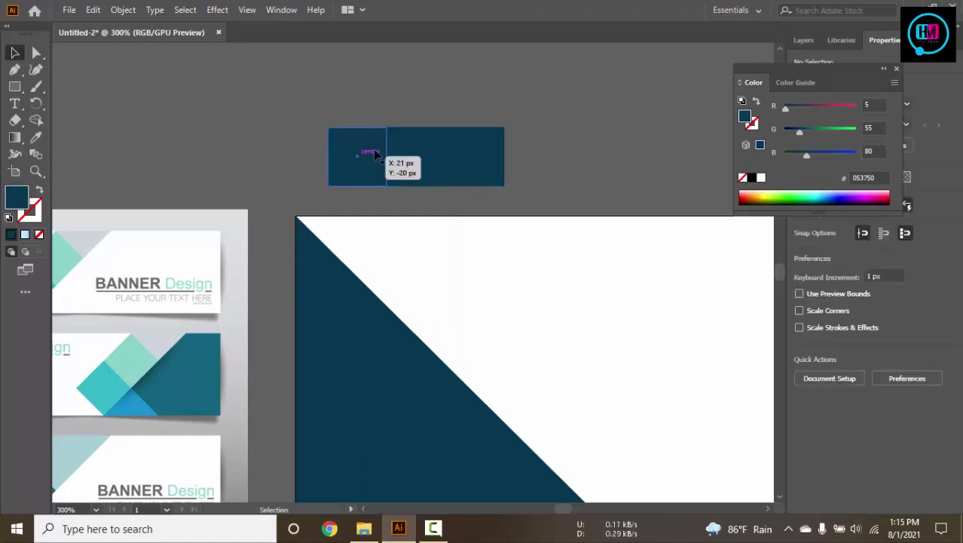
- Group the three squares and tilt the group into a diagonal strip
scroll(376, 123, "down", 1)
scroll(376, 123, "down", 1)
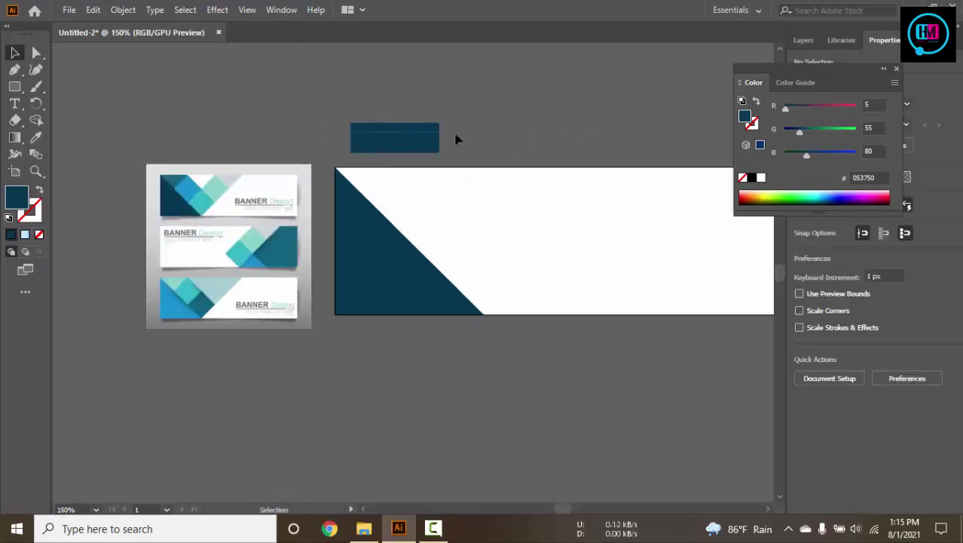
left_click_drag(456, 139, 346, 120)
key("ctrl+g")
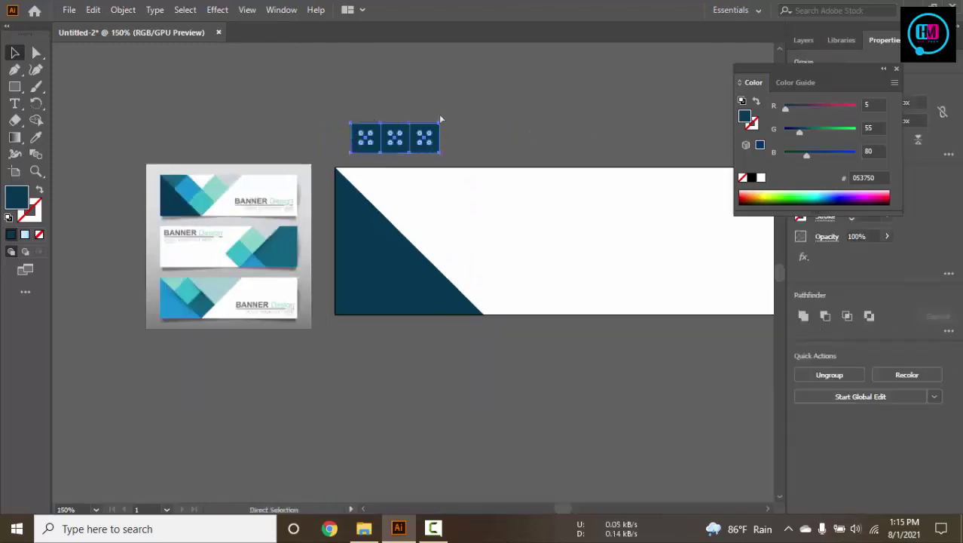
left_click_drag(441, 119, 465, 164)
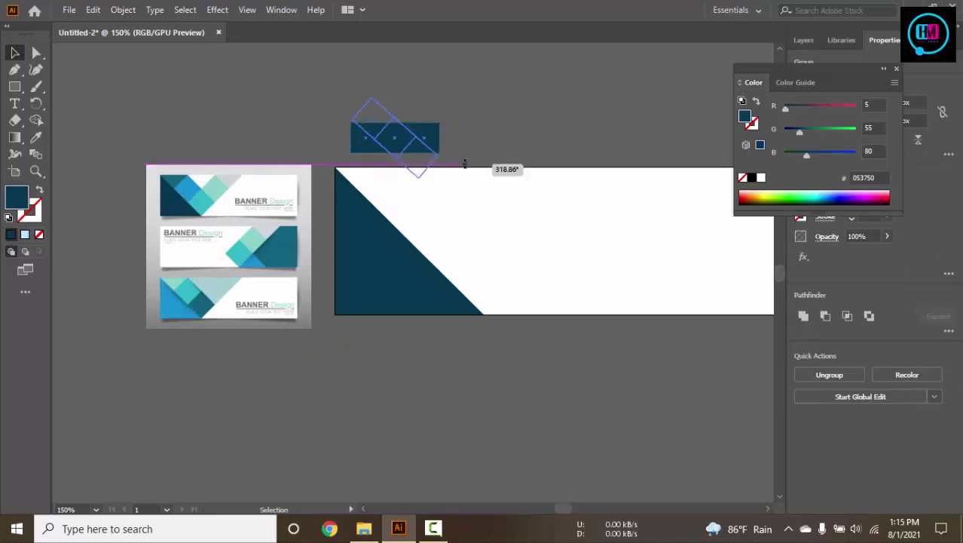
key("Escape")
mouse_move(465, 163)
left_mouse_down()
mouse_move(486, 143)
mouse_move(445, 192)
left_mouse_up()
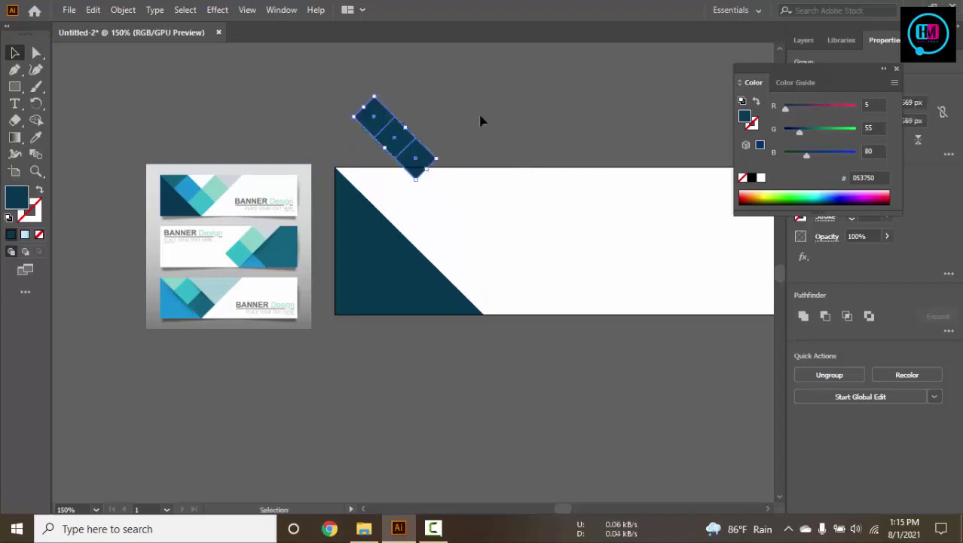
- Position the tilted strip on the triangle's top-left corner and scale it up diagonally
mouse_move(391, 144)
left_mouse_down()
mouse_move(391, 191)
mouse_move(374, 174)
mouse_move(381, 76)
left_mouse_up()
scroll(388, 144, "up", 3)
left_click_drag(291, 136, 285, 137)
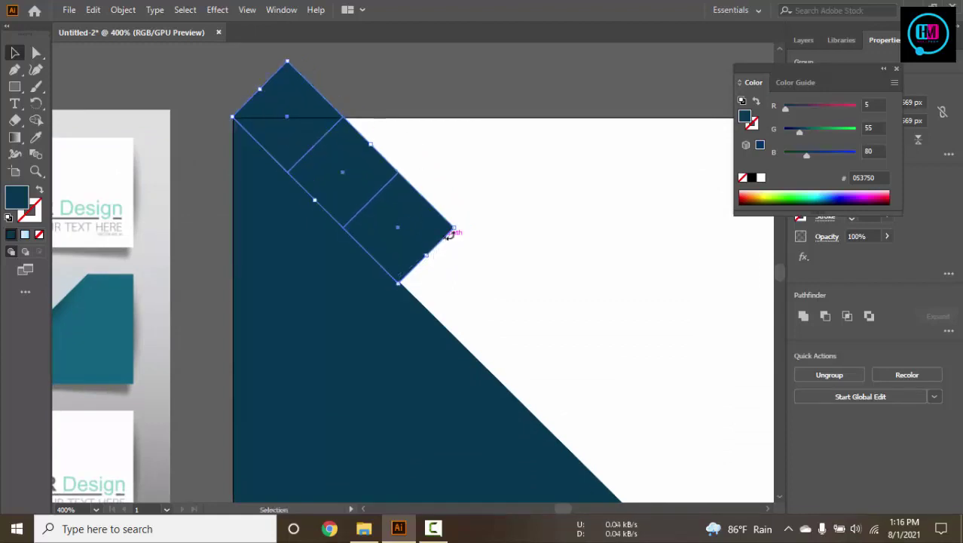
scroll(461, 227, "down", 4)
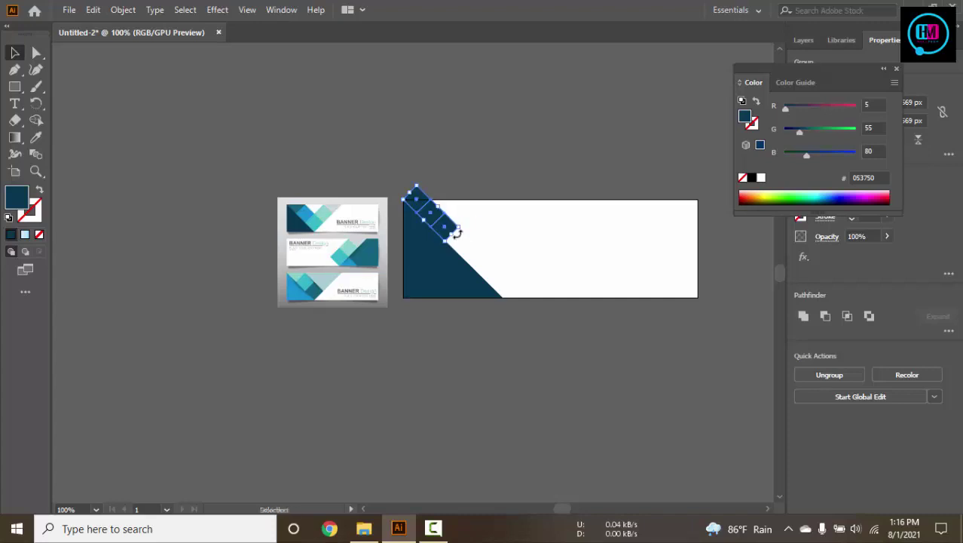
mouse_move(460, 227)
left_mouse_down()
mouse_move(519, 293)
mouse_move(523, 278)
mouse_move(595, 325)
mouse_move(587, 316)
left_mouse_up()
- Fill the strip of squares with teal #13637C sampled from the reference
left_click(532, 195)
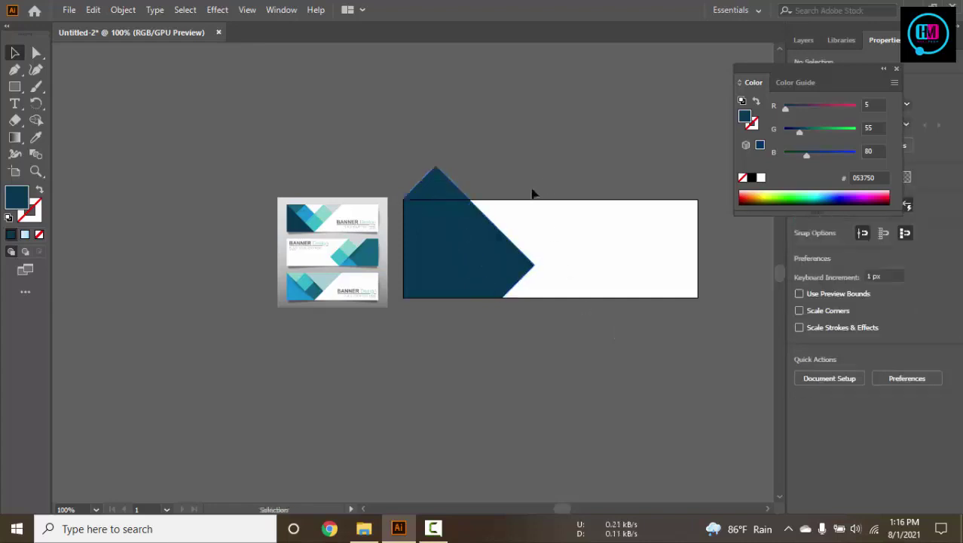
left_click(441, 184)
key("i")
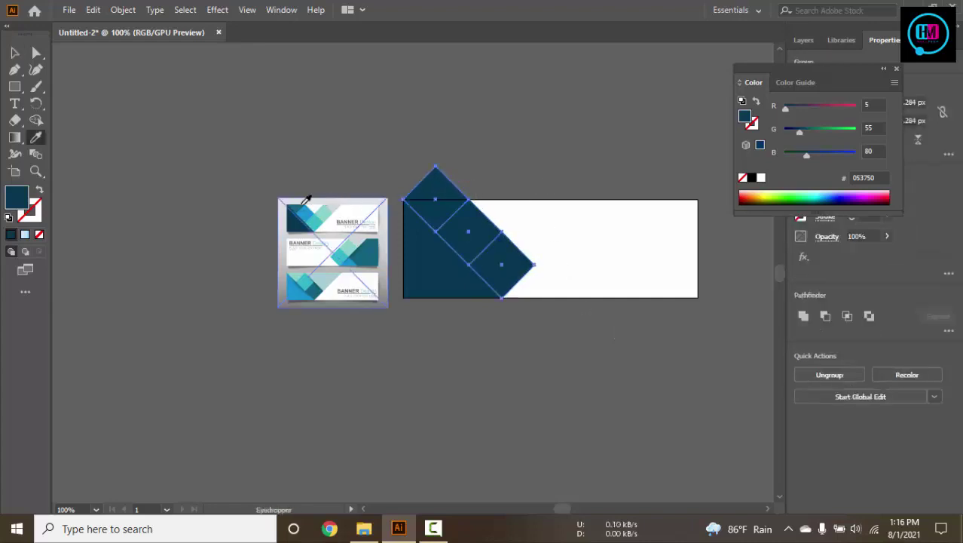
left_click(304, 205)
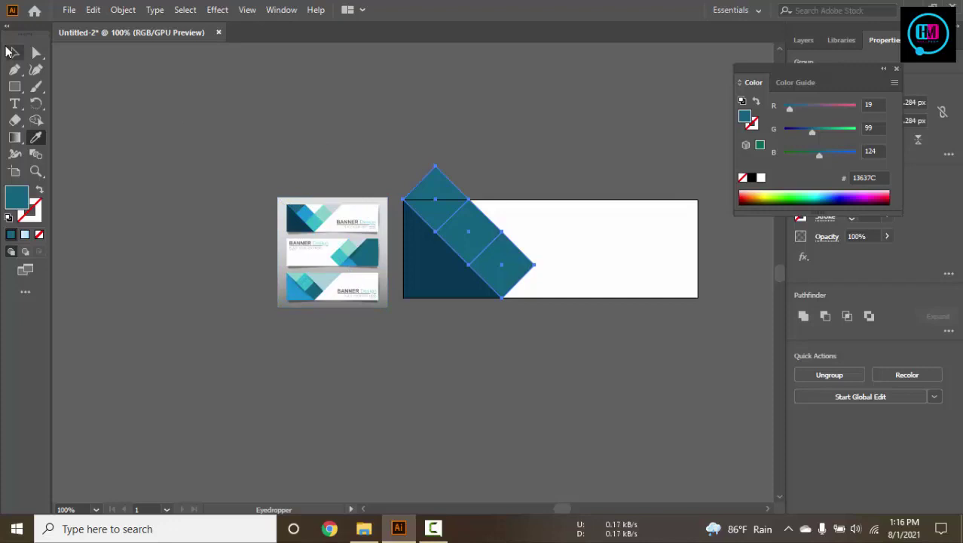
key("v")
- Ungroup the three squares and copy the top diamond down-right
right_click(450, 197)
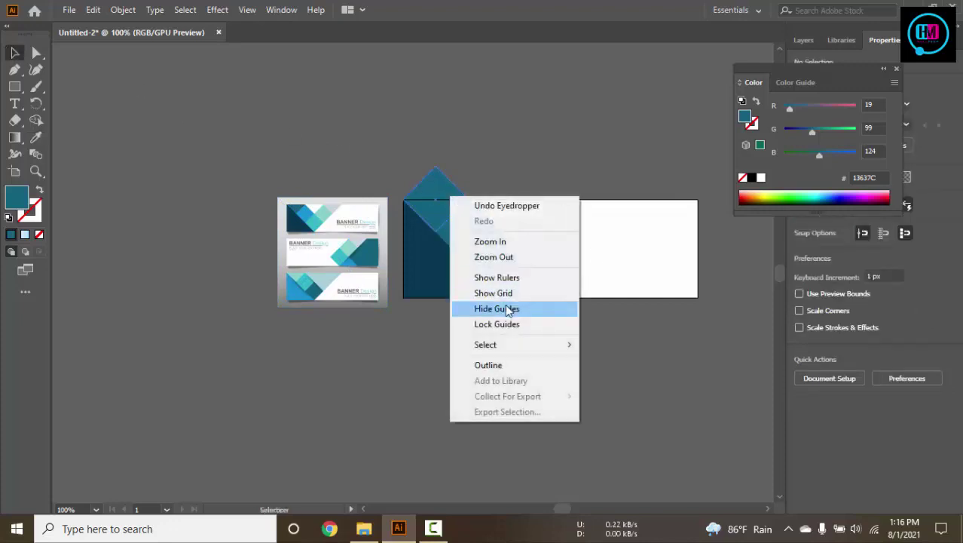
left_click(431, 130)
left_click(446, 205)
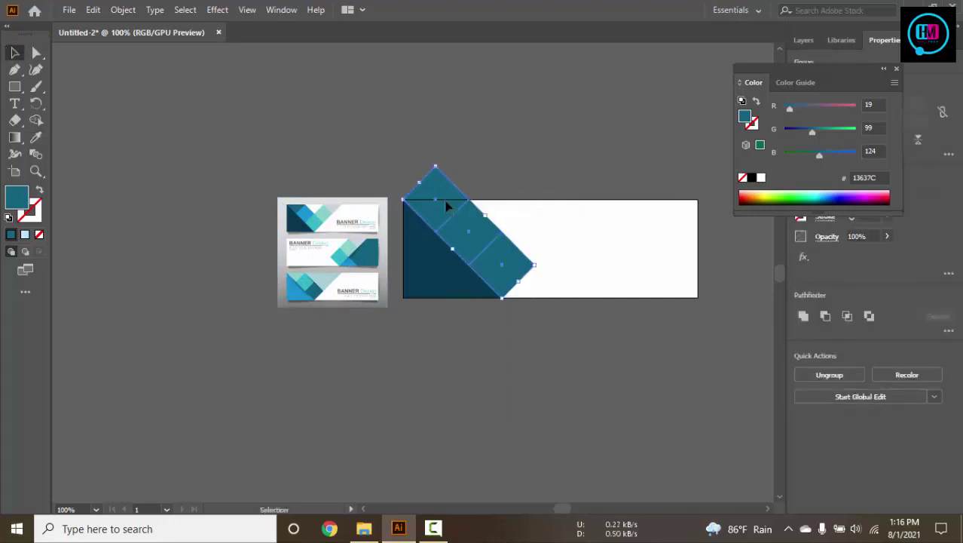
right_click(445, 201)
left_click(499, 319)
left_click(451, 183)
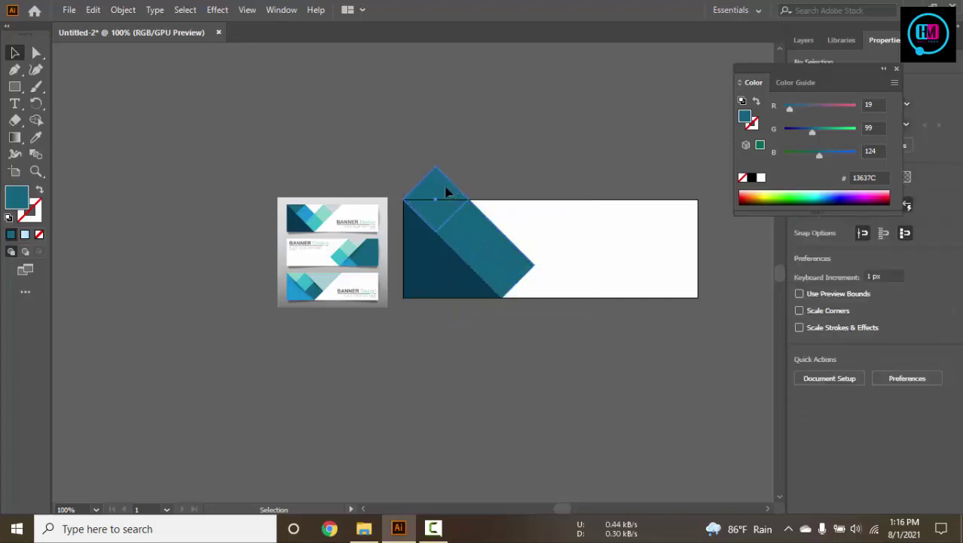
key("i")
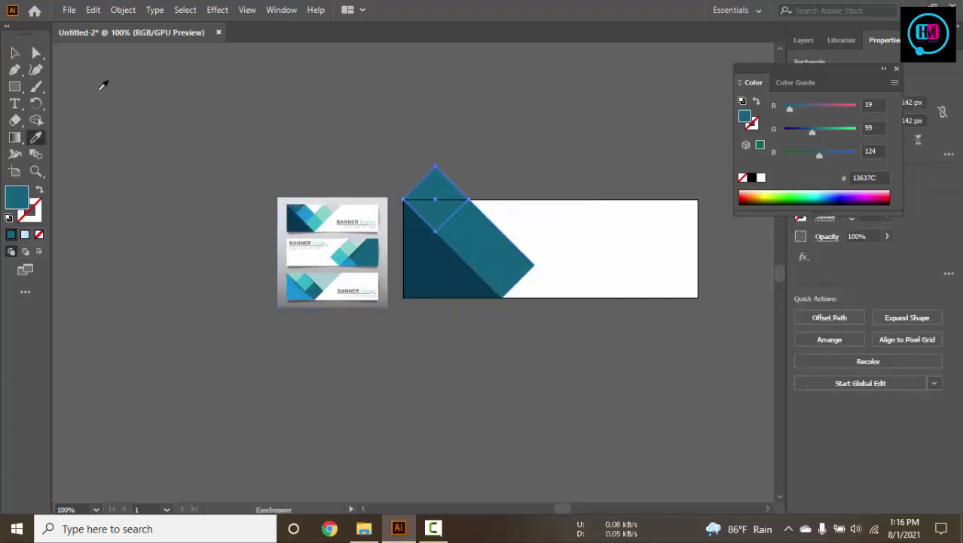
key("v")
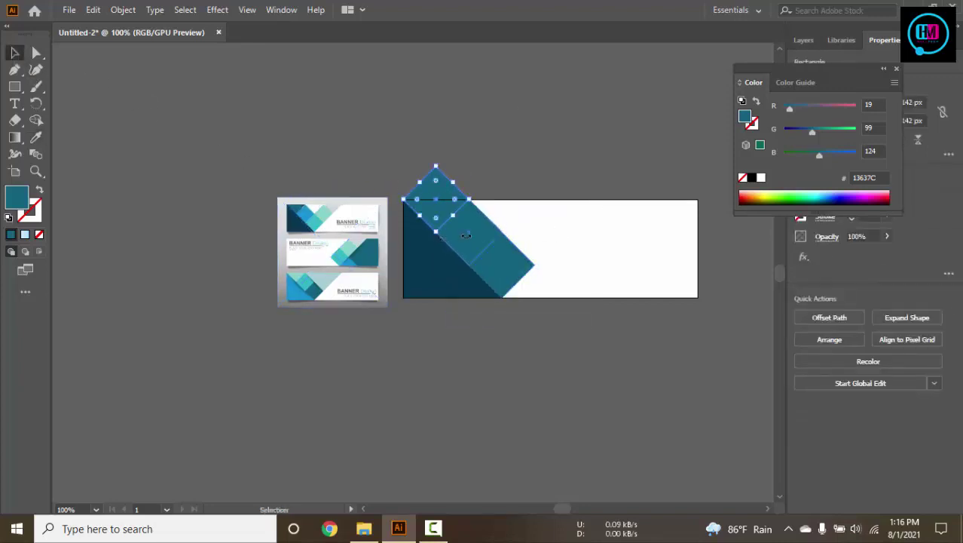
left_click_drag(436, 197, 469, 232)
- Give the middle diamond light blue #1992D1 and the lower diamond light teal #33B7C6
key("i")
left_click(309, 212)
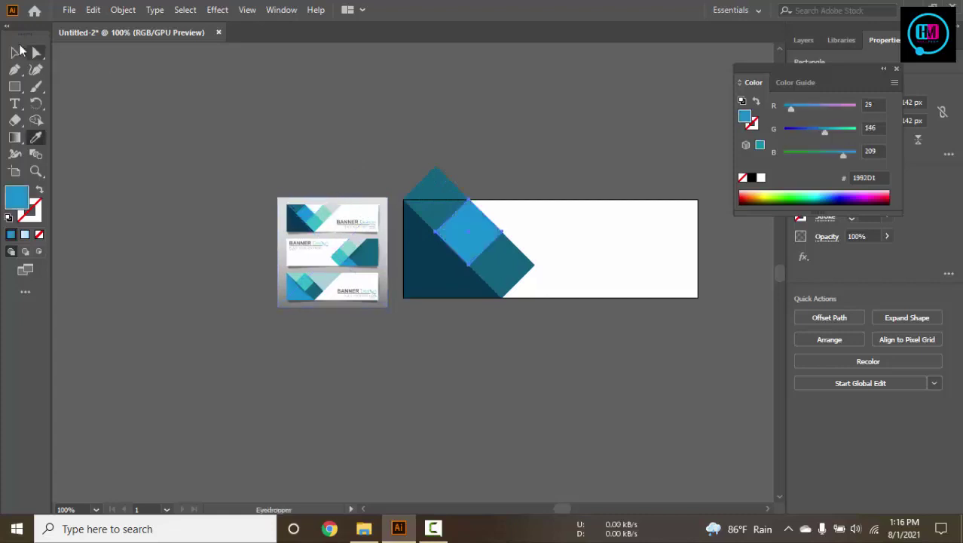
key("v")
left_click(294, 136)
left_click(510, 273)
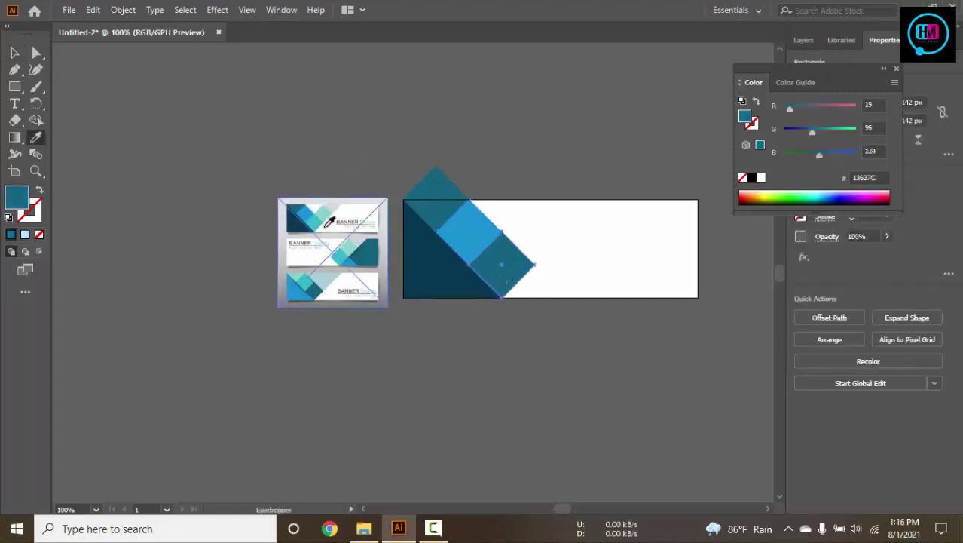
key("i")
left_click(309, 220)
key("v")
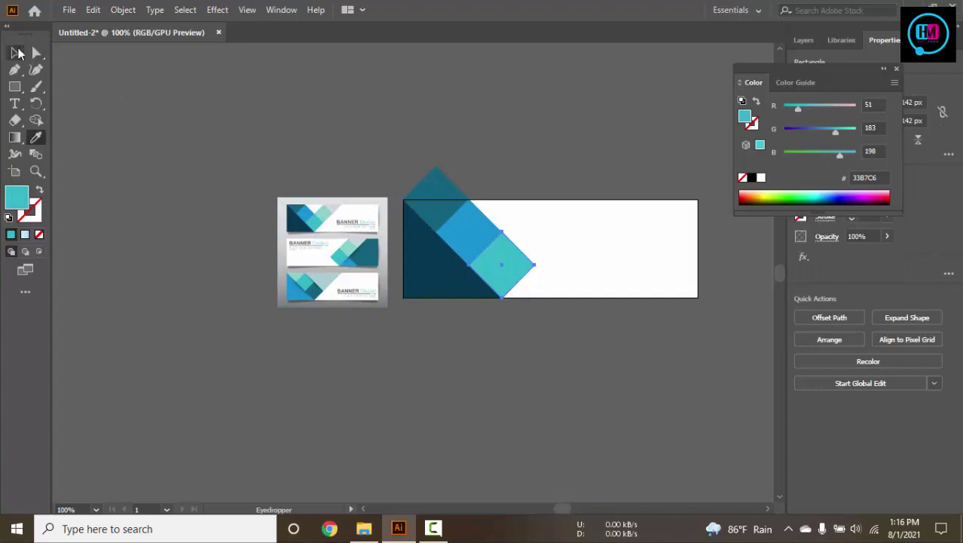
left_click(422, 131)
- Pan the view and select the strip's diamonds
left_click_drag(619, 156, 510, 216)
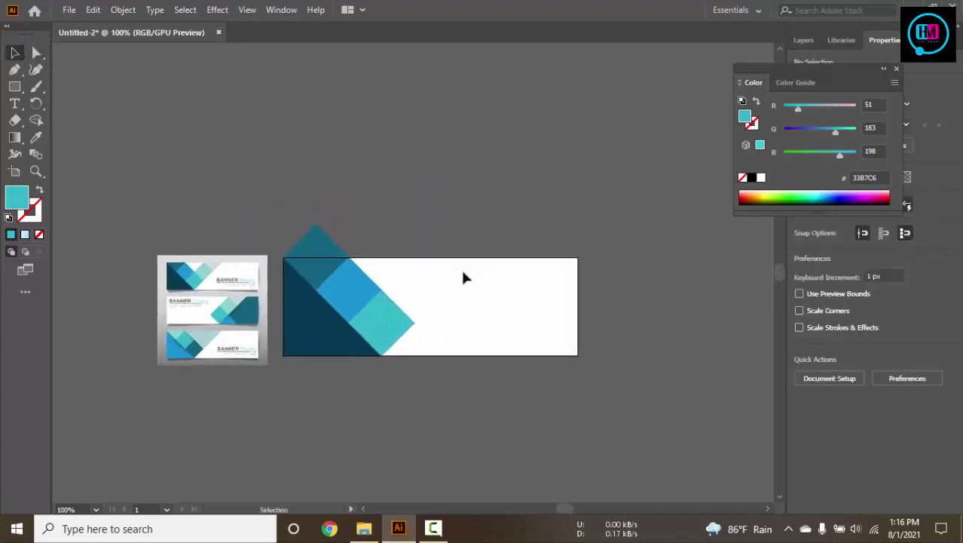
left_click(329, 241)
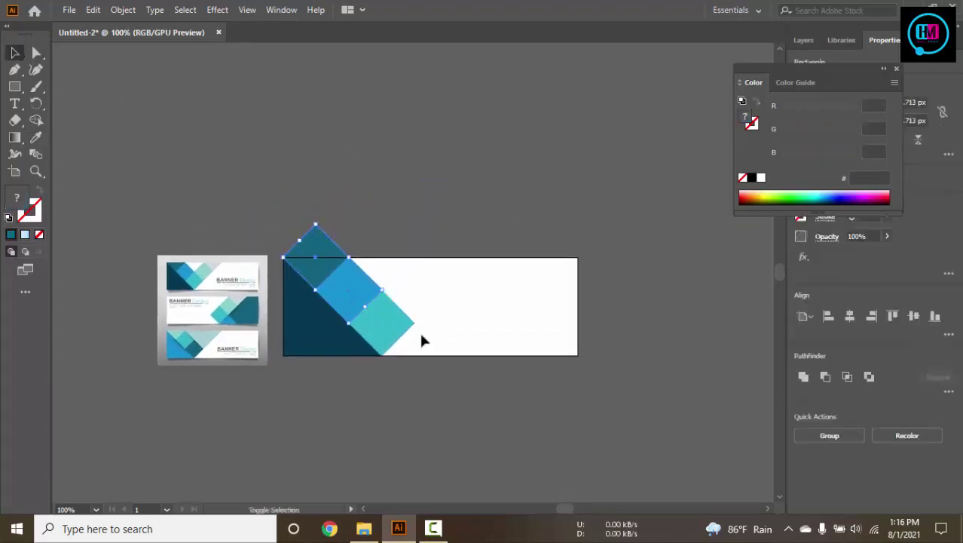
left_click(398, 328, "shift")
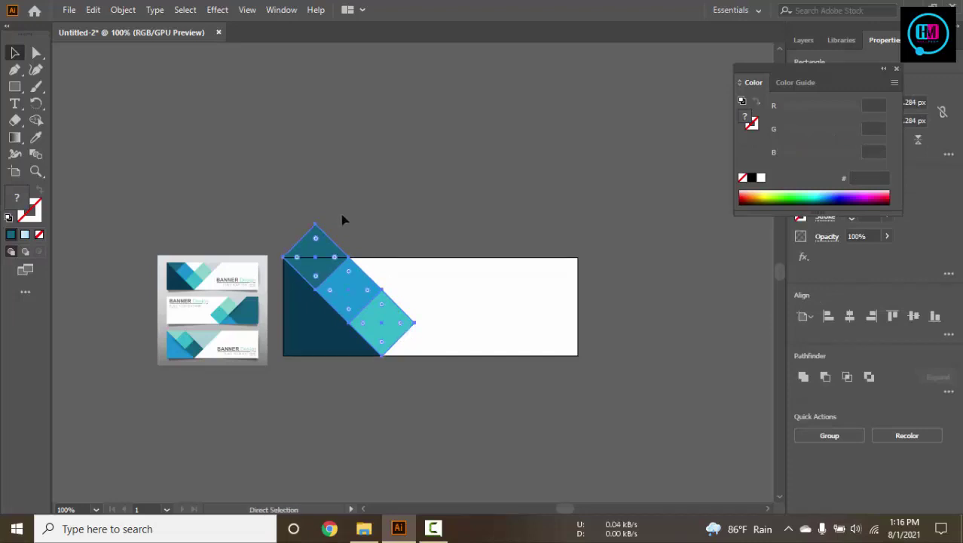
- Rotate a copy of the diamond strip −90° around its bottom point
key("v")
left_click_drag(315, 230, 316, 229)
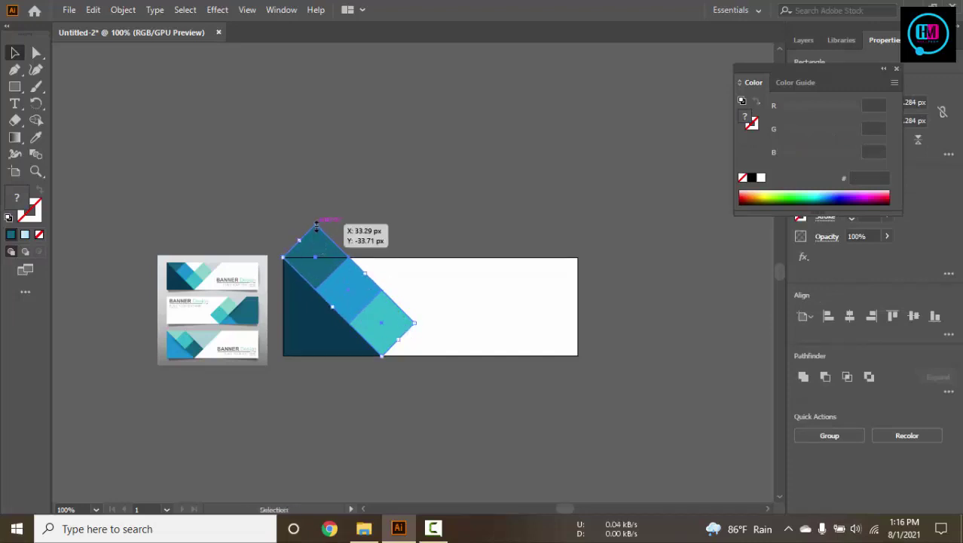
left_click(37, 104)
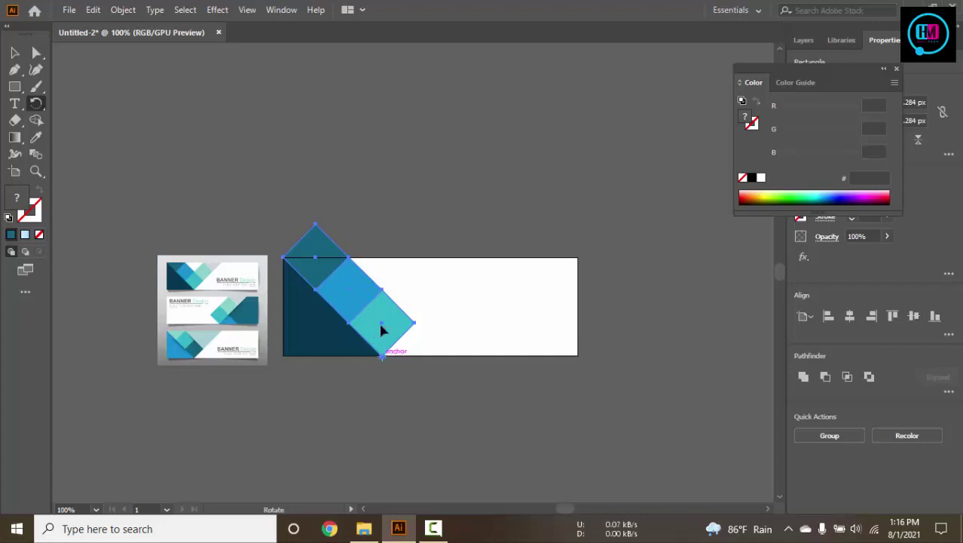
left_click_drag(319, 231, 432, 234)
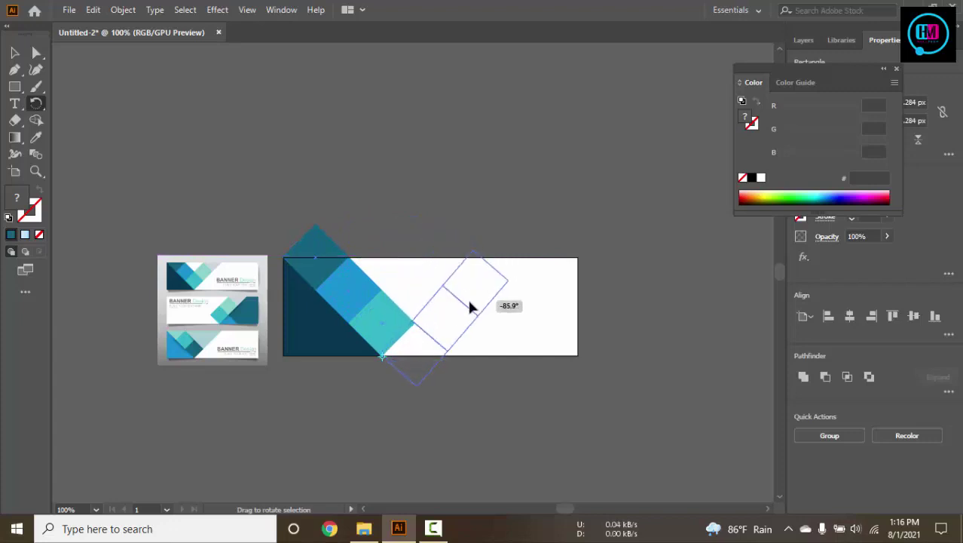
left_click_drag(432, 234, 474, 319)
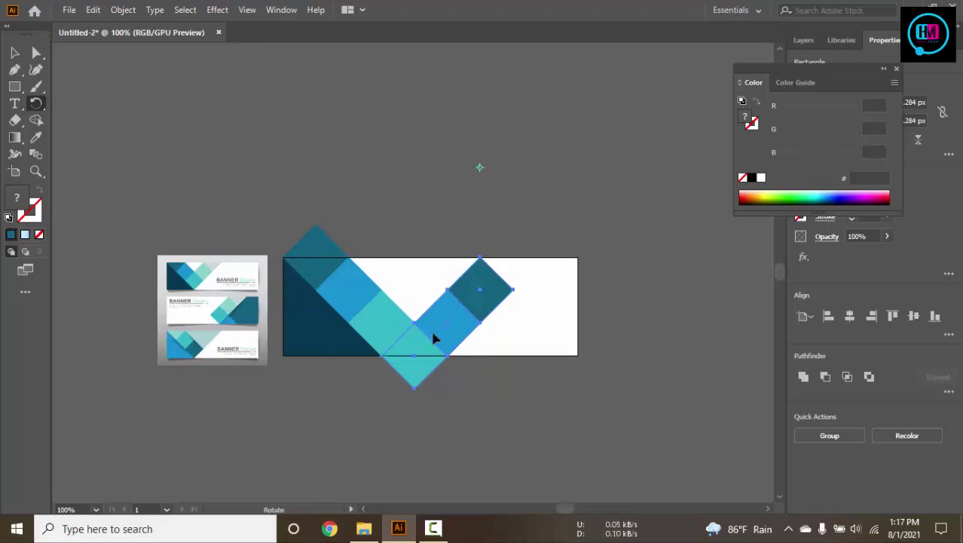
- Group the right arm's three diamonds: dark top, blue and cyan
key("v")
left_click(571, 192)
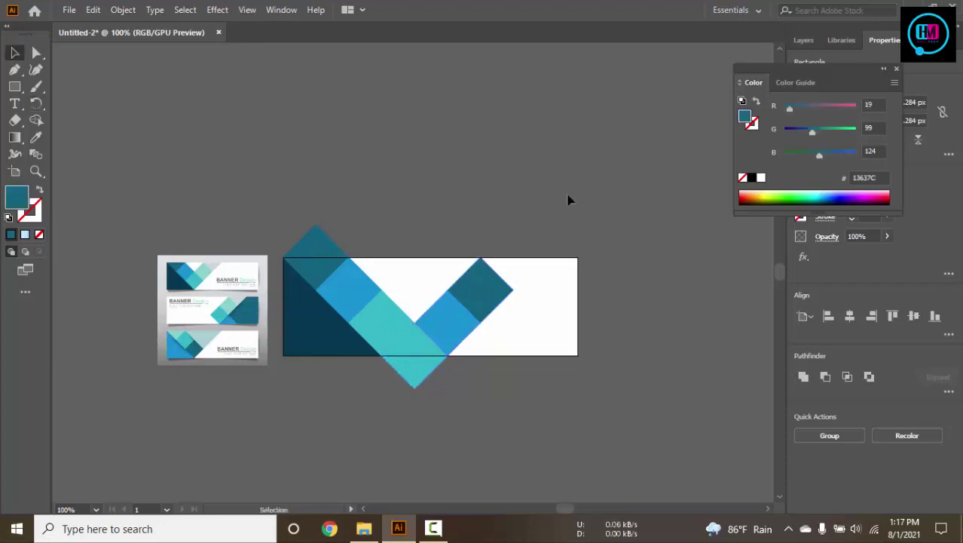
left_click(499, 303)
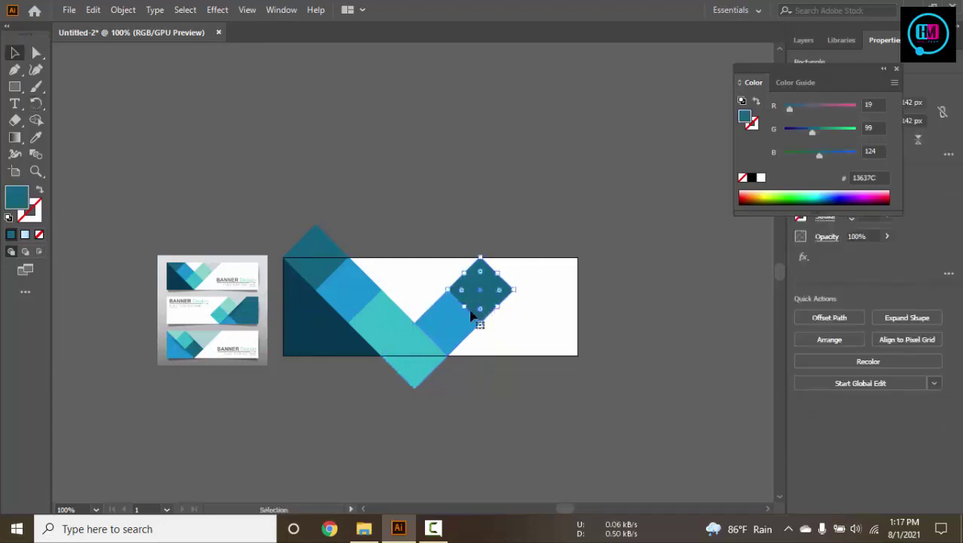
left_click(422, 357, "shift")
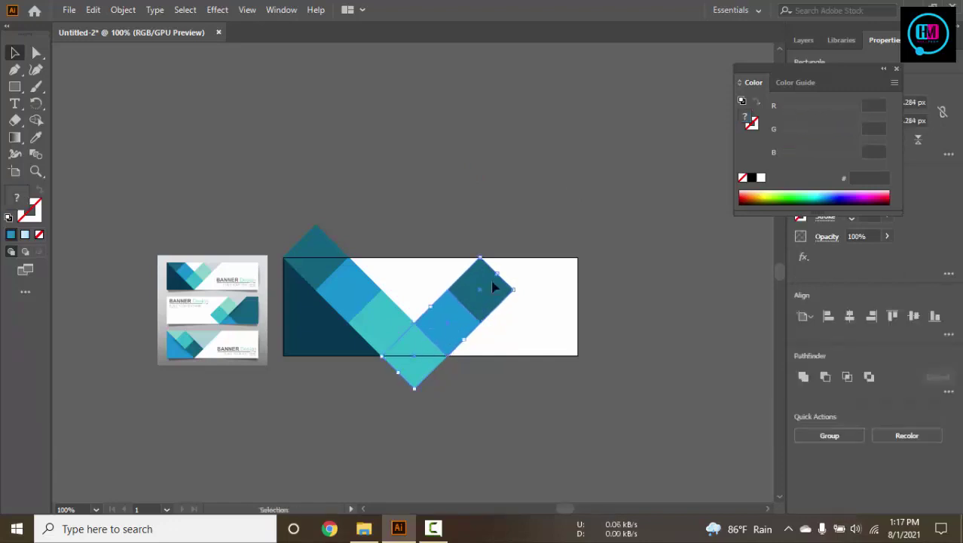
key("ctrl+g")
- Delete the extra cyan diamond and move the right arm 34 px up-left to close the V
left_click(464, 173)
left_click(386, 318)
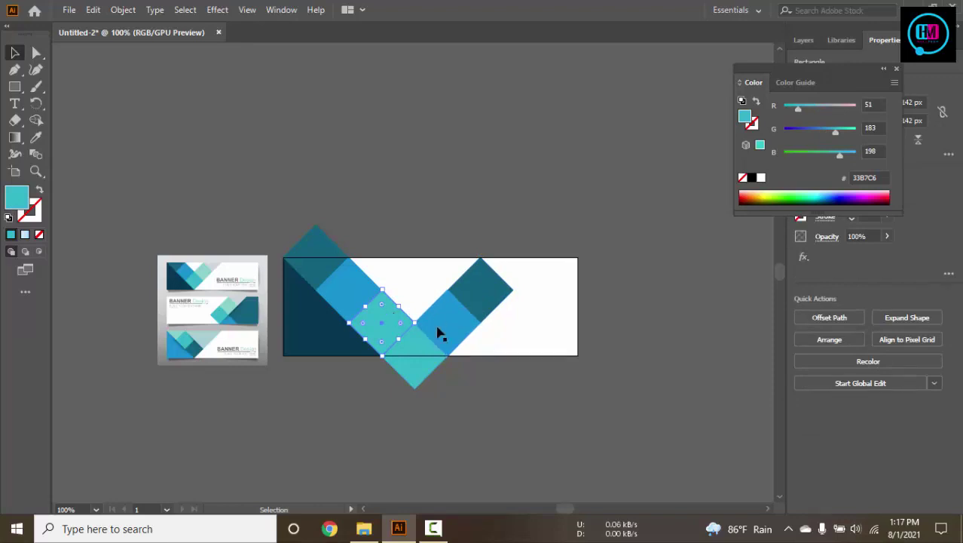
key("Delete")
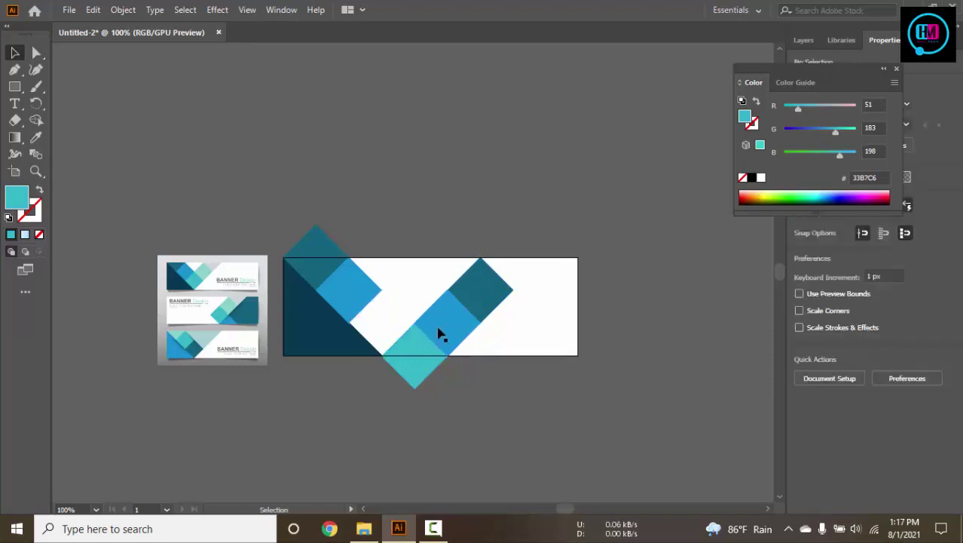
left_click_drag(431, 323, 406, 297)
left_click(520, 146)
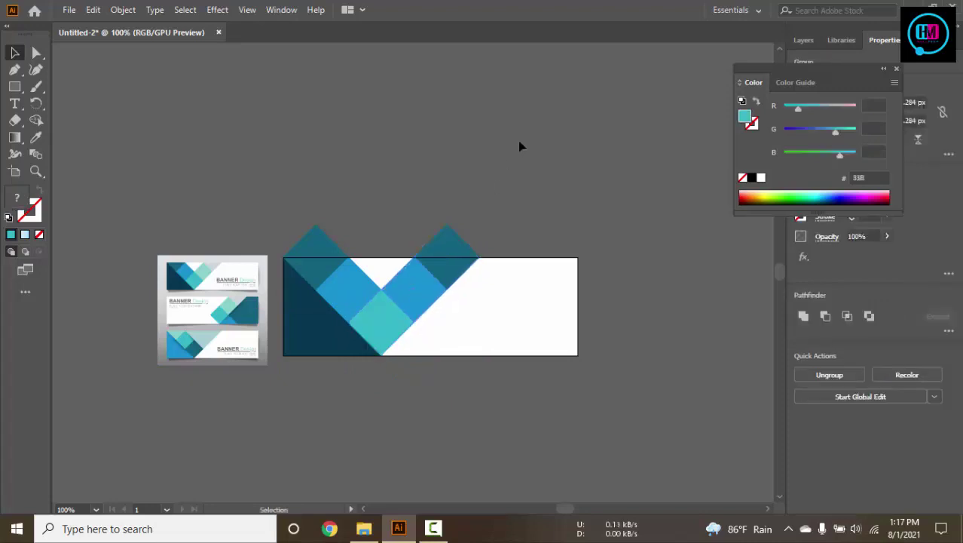
left_click(485, 210, "ctrl")
- Fill the right-arm group with light grey #CCD7DD from the reference, then ungroup it
left_click_drag(477, 202, 613, 136)
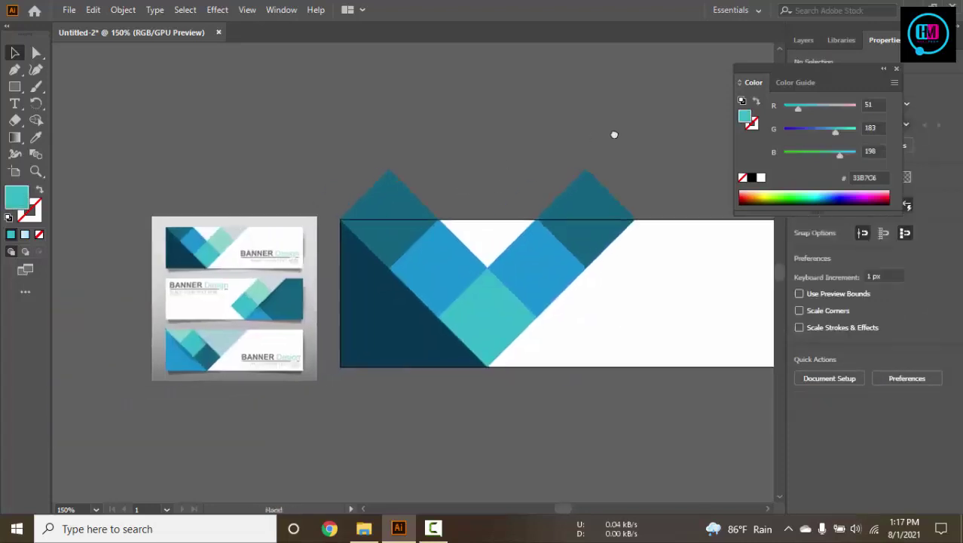
left_click(593, 224)
key("i")
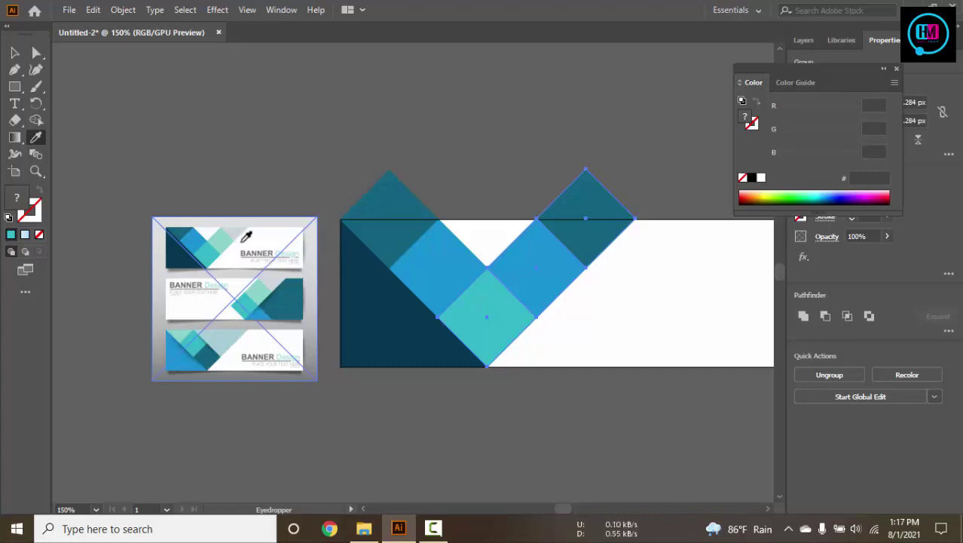
left_click(231, 228)
left_click(15, 52)
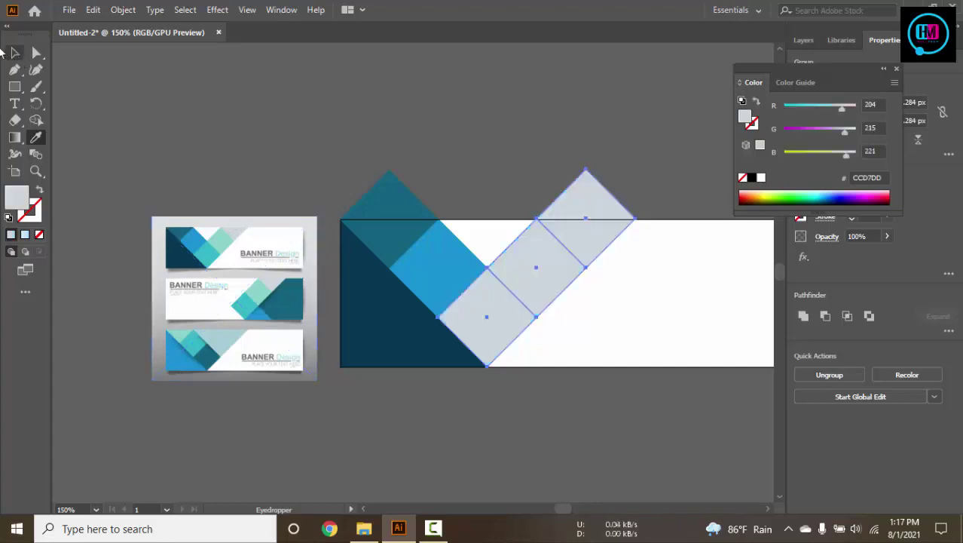
left_click(161, 82)
left_click(543, 270)
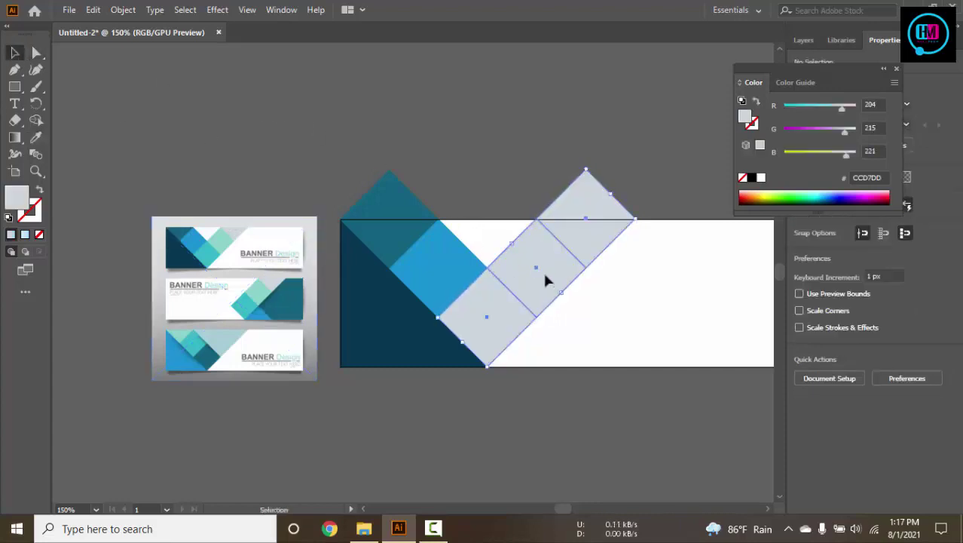
right_click(543, 271)
left_click(596, 146)
- Recolour the middle right-arm diamond mint green #89D2C9 from the reference
left_click(425, 125)
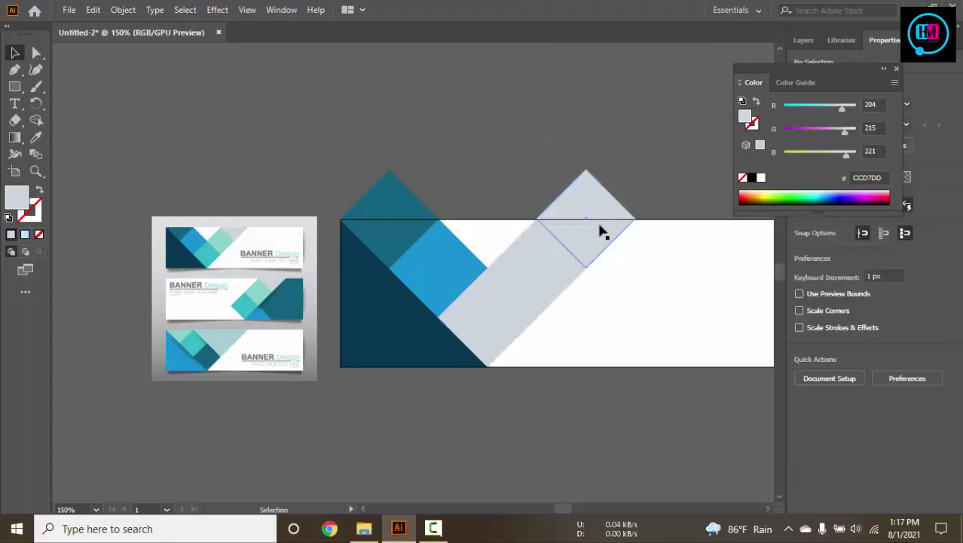
left_click(597, 223)
key("i")
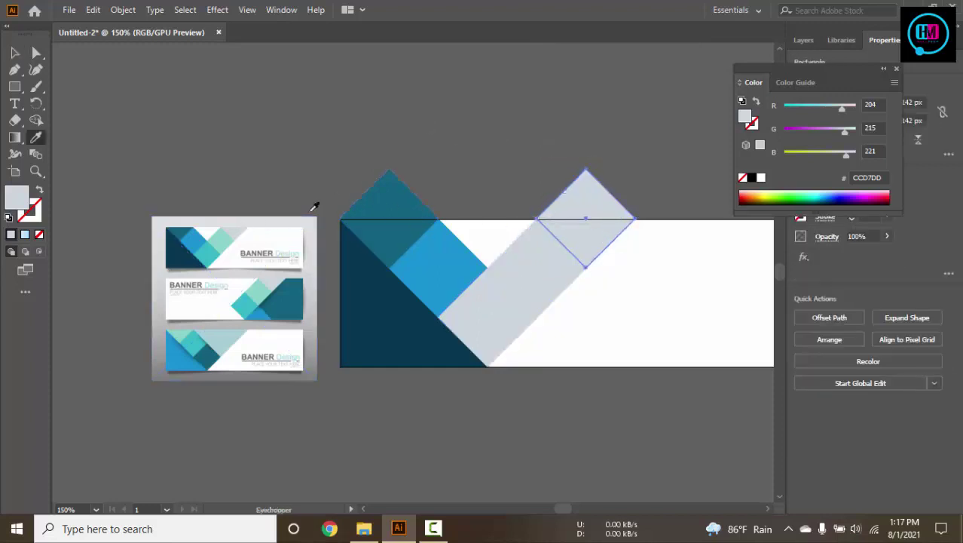
key("v")
left_click(531, 259)
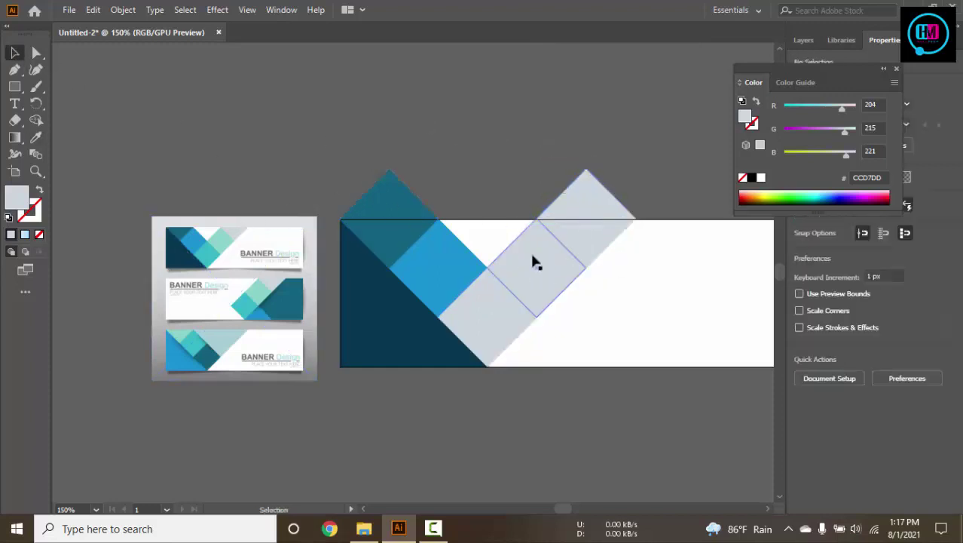
key("i")
left_click(225, 239)
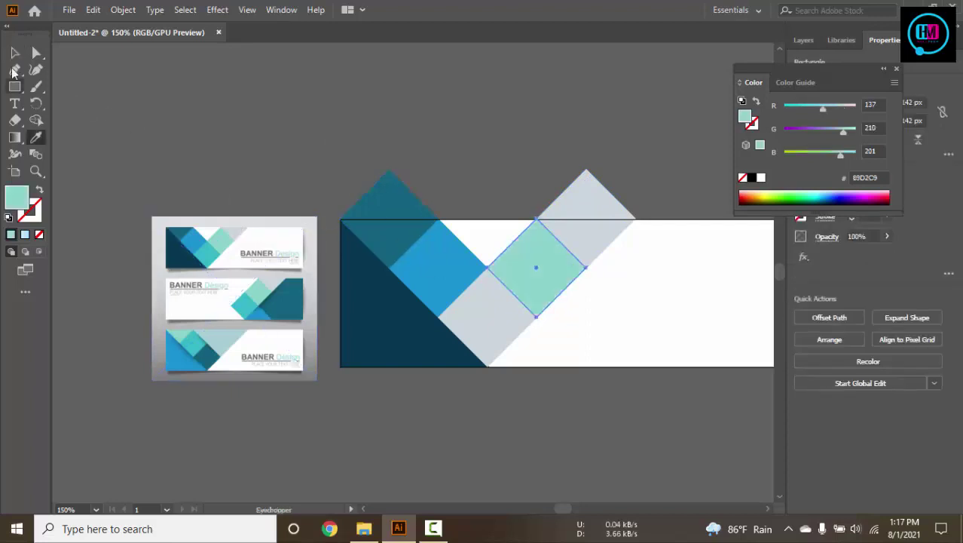
key("v")
key("ctrl+shift+a")
- Fill the V's point diamond with light teal #33B7C6 from the reference
left_click(492, 316)
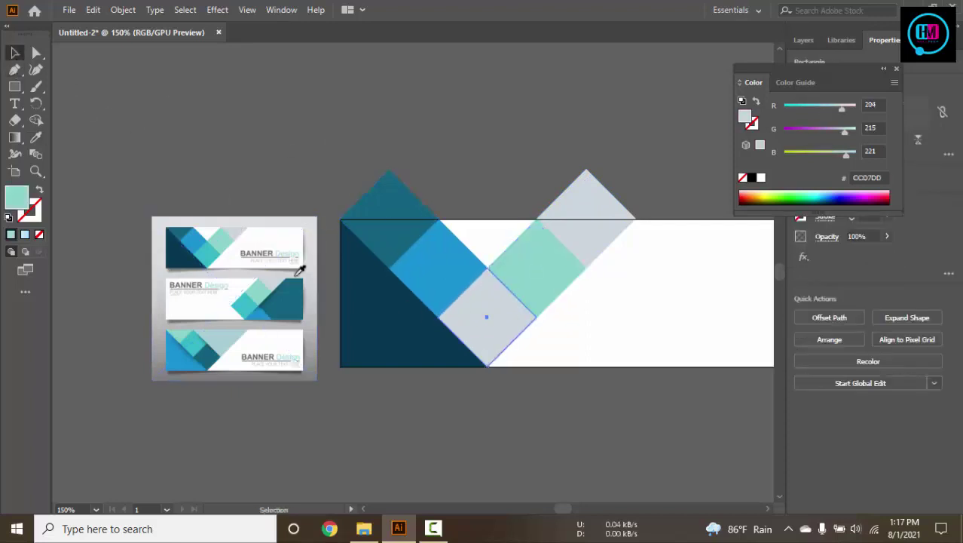
key("i")
left_click(205, 250)
key("v")
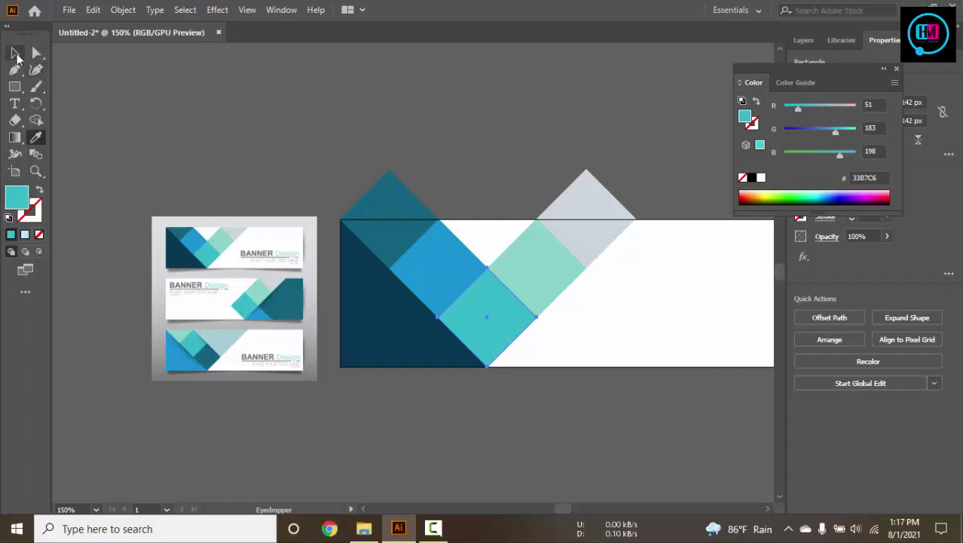
key("ctrl+shift+a")
left_click_drag(516, 113, 443, 121)
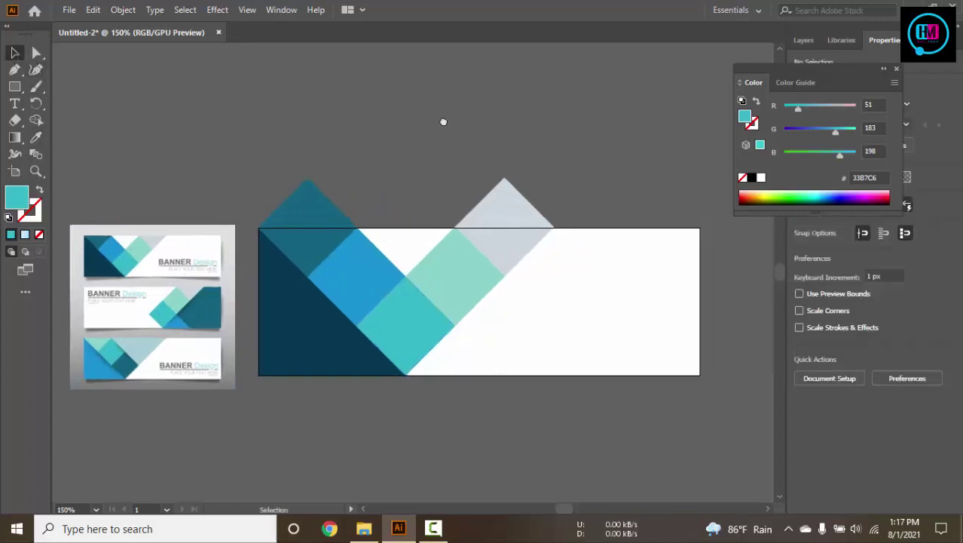
key("ctrl+minus")
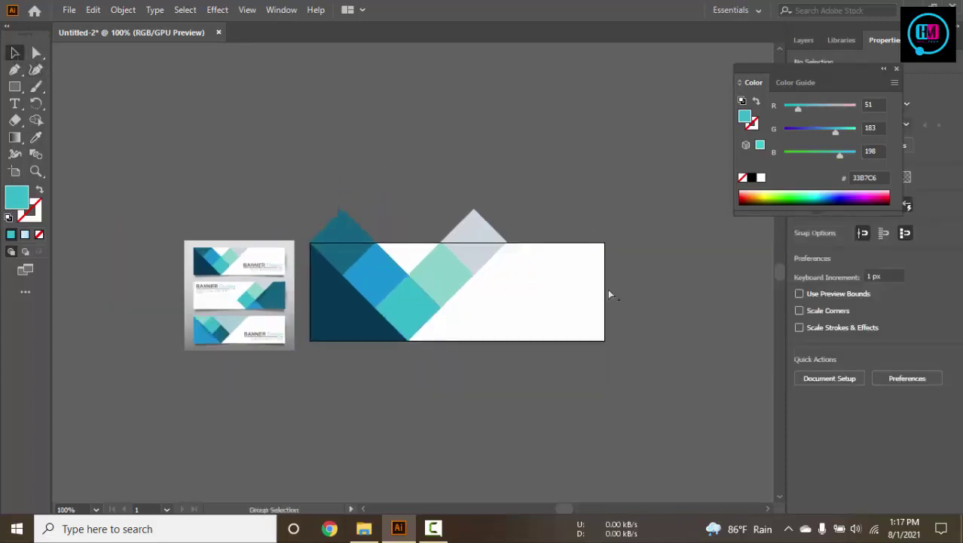
left_click_drag(608, 289, 634, 289)
- Add the heading text 'Banner Design' on the white area to the right of the V
left_click(635, 289, "alt")
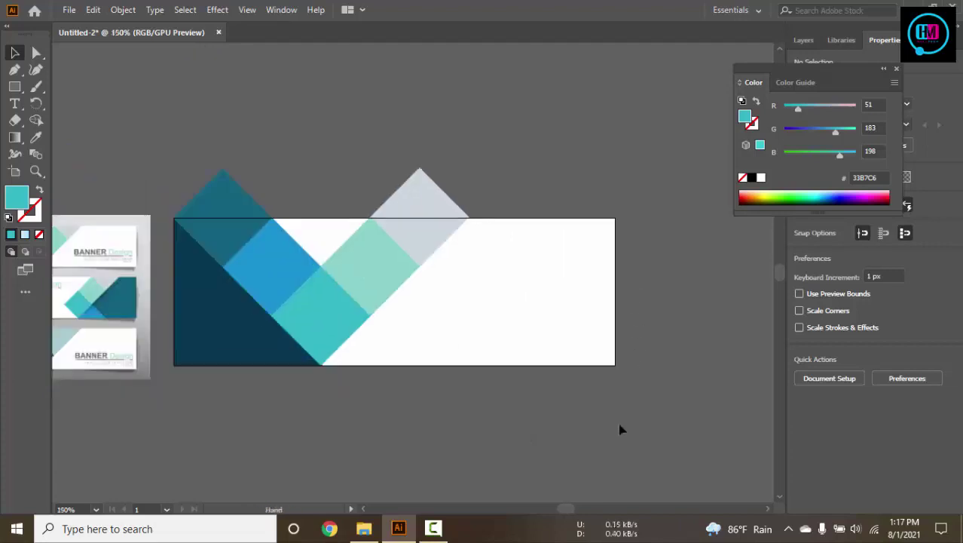
left_click_drag(623, 429, 662, 414)
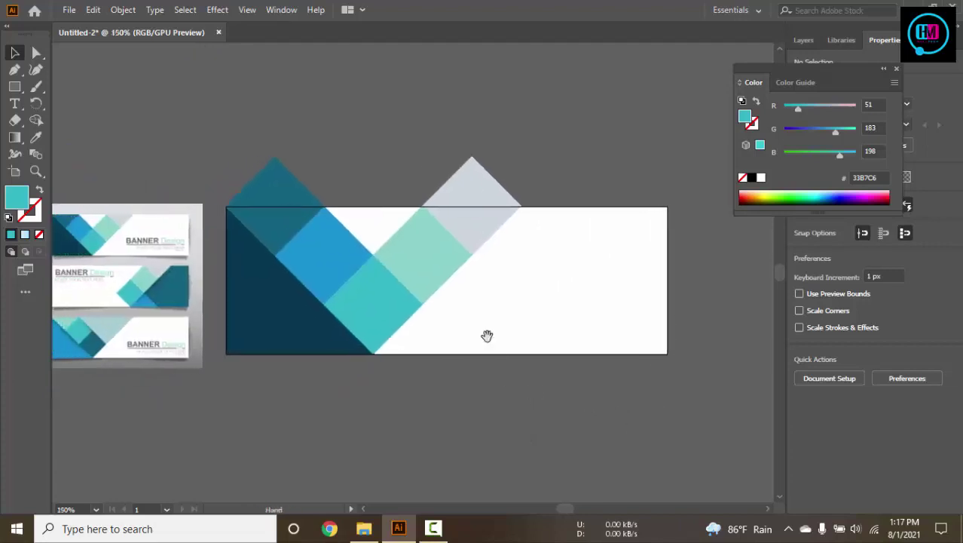
key("t")
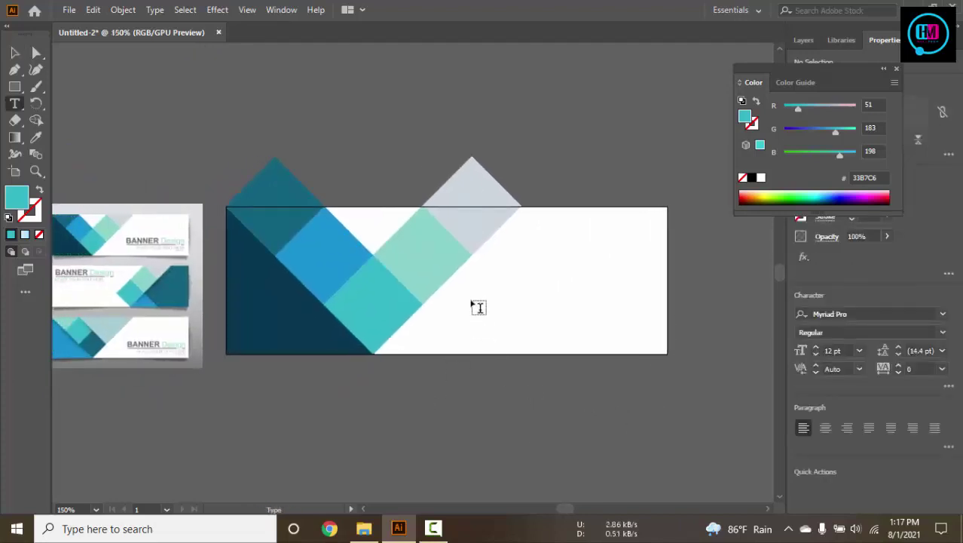
left_click(475, 304)
type("Ban")
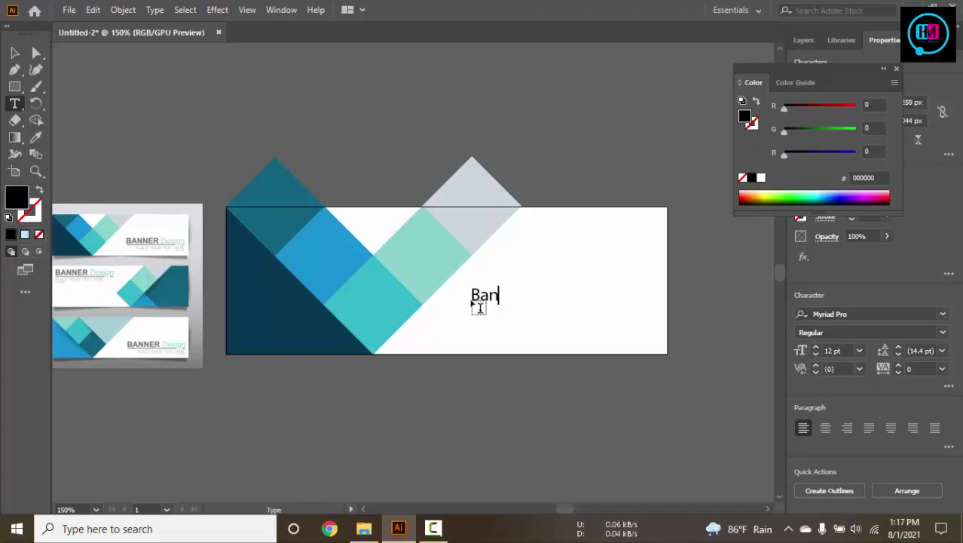
type("ner Des")
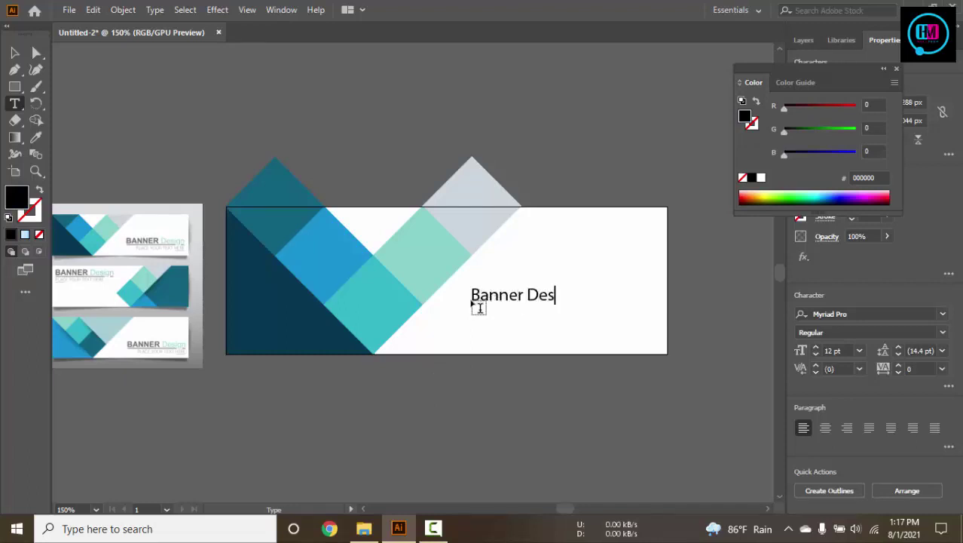
type("ign")
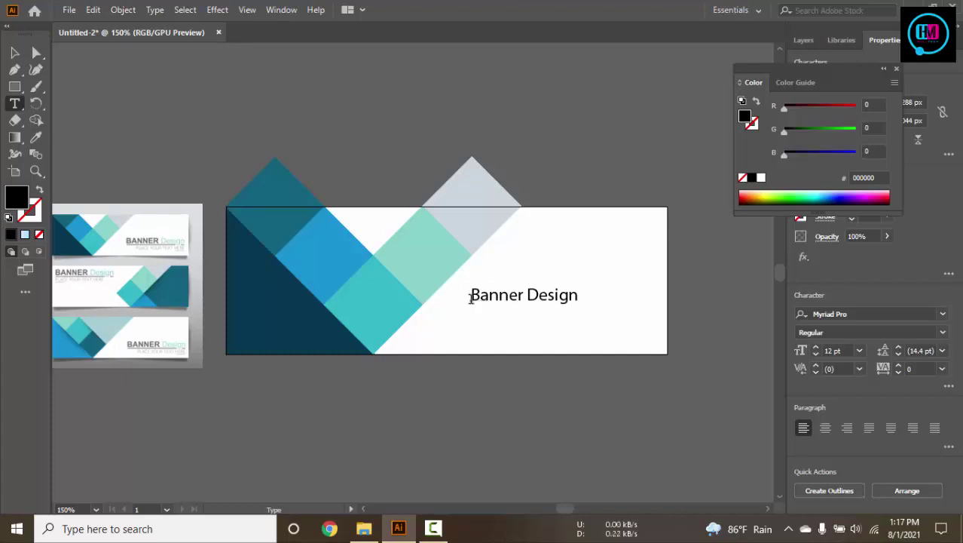
- Set the word 'Banner' to the Bold font style
double_click(498, 294)
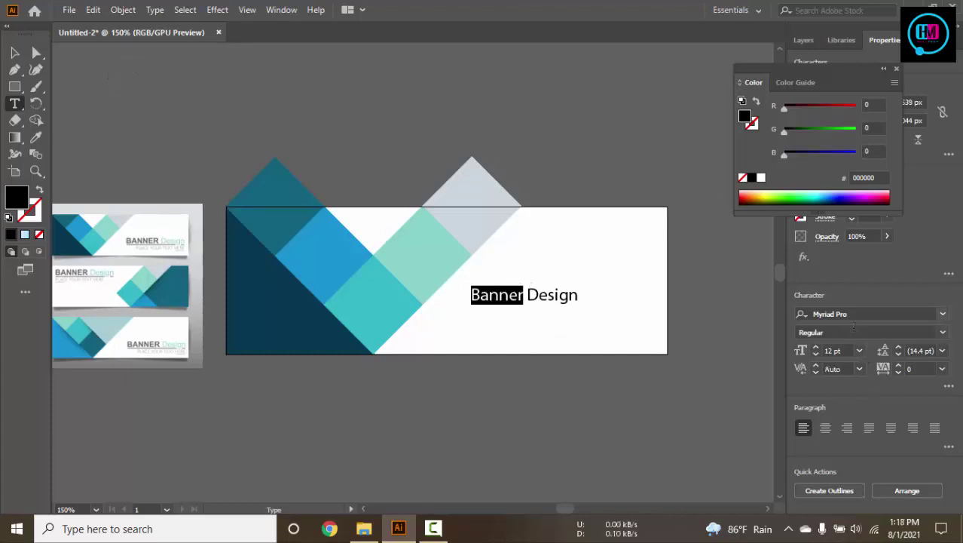
left_click(851, 332)
left_click(943, 334)
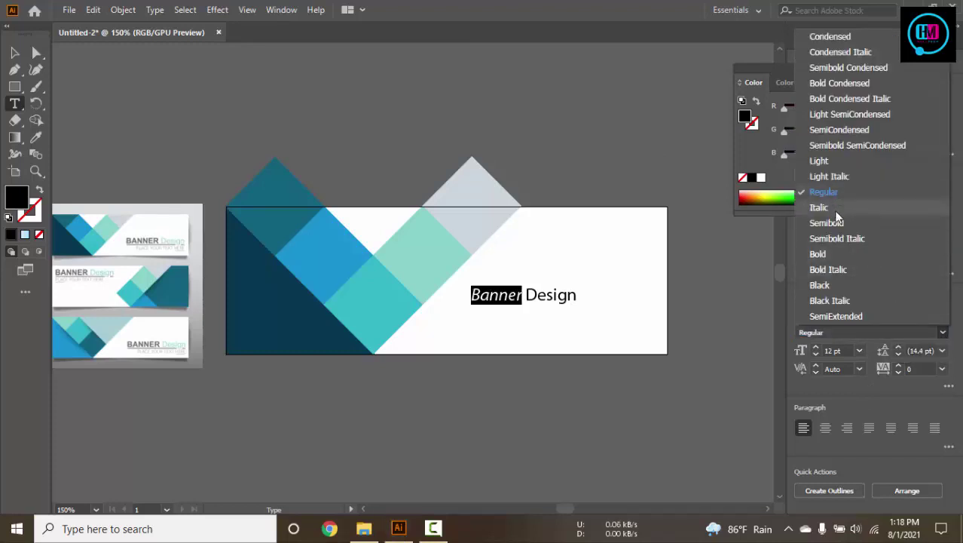
left_click(818, 254)
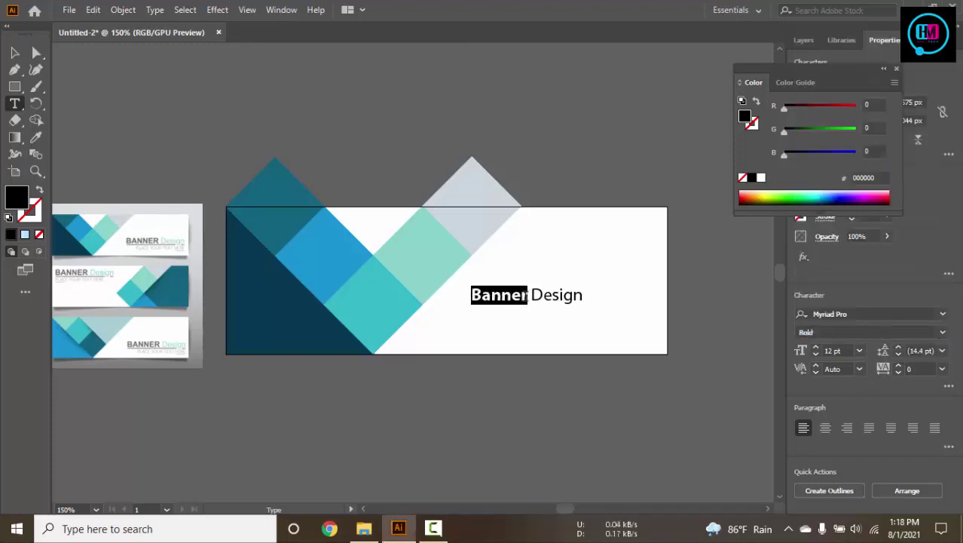
- Open the colour picker for 'Banner', clear the hex value, and close it unchanged
left_click_drag(529, 295, 458, 294)
double_click(17, 197)
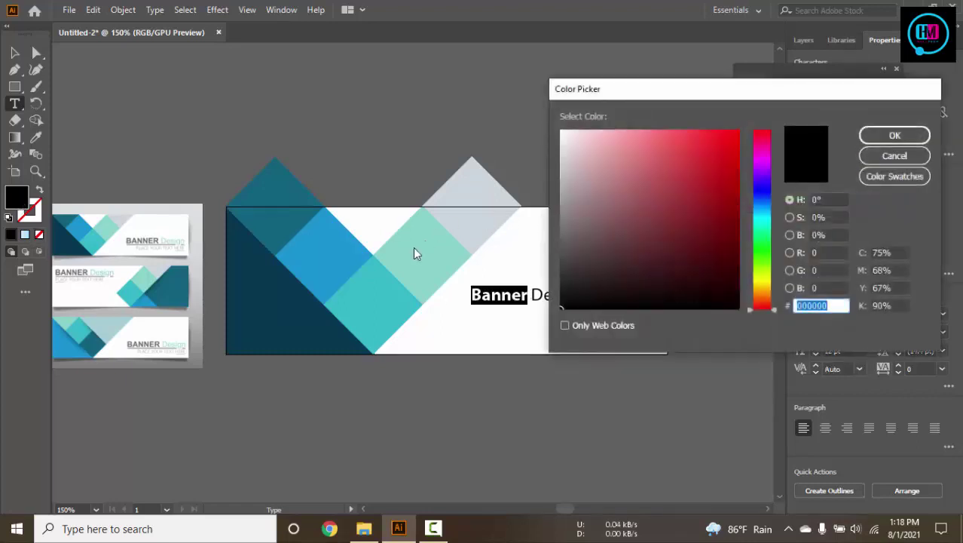
key("BackSpace")
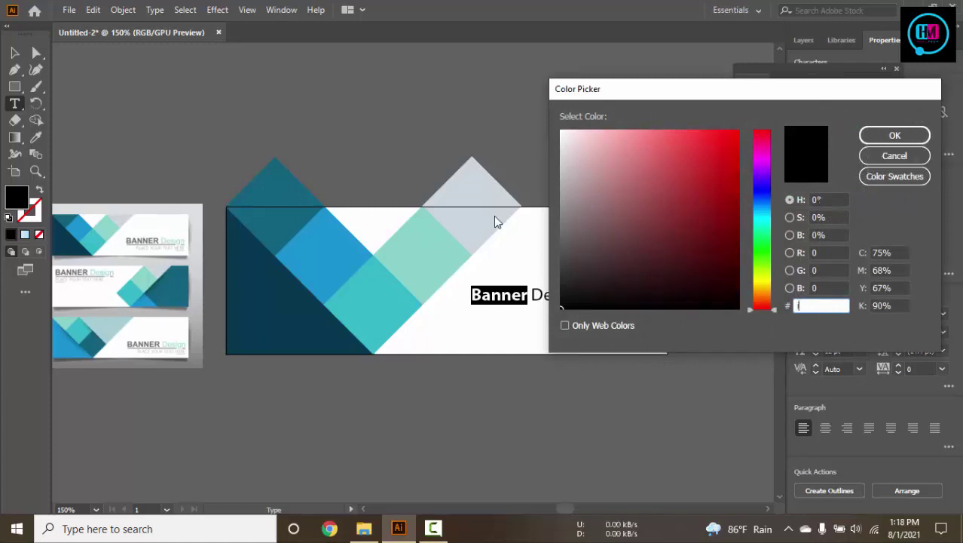
left_click(894, 161)
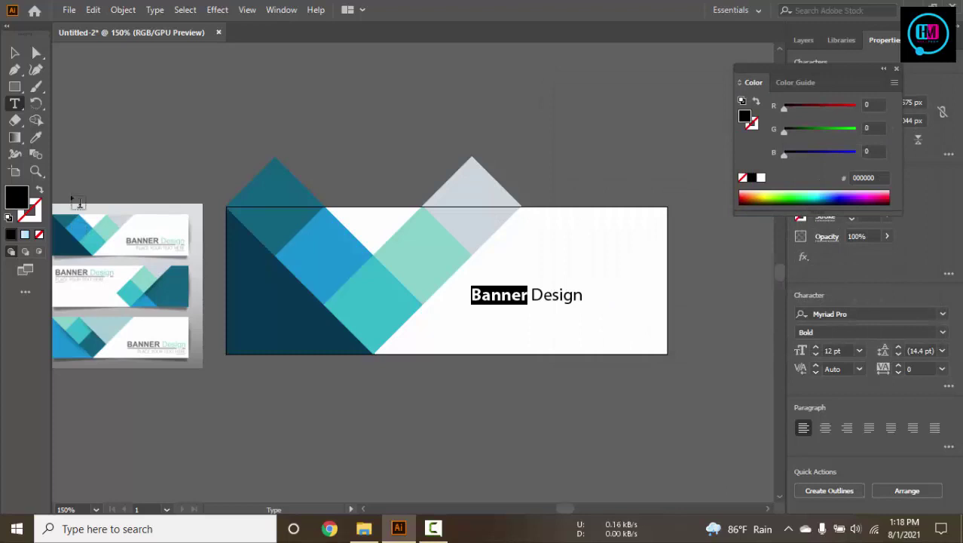
left_click(14, 52)
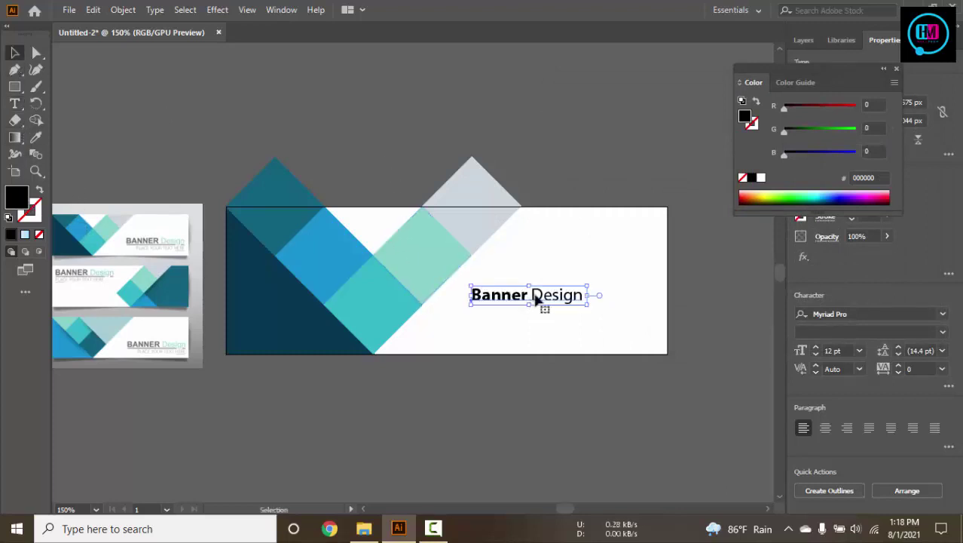
left_click(434, 529)
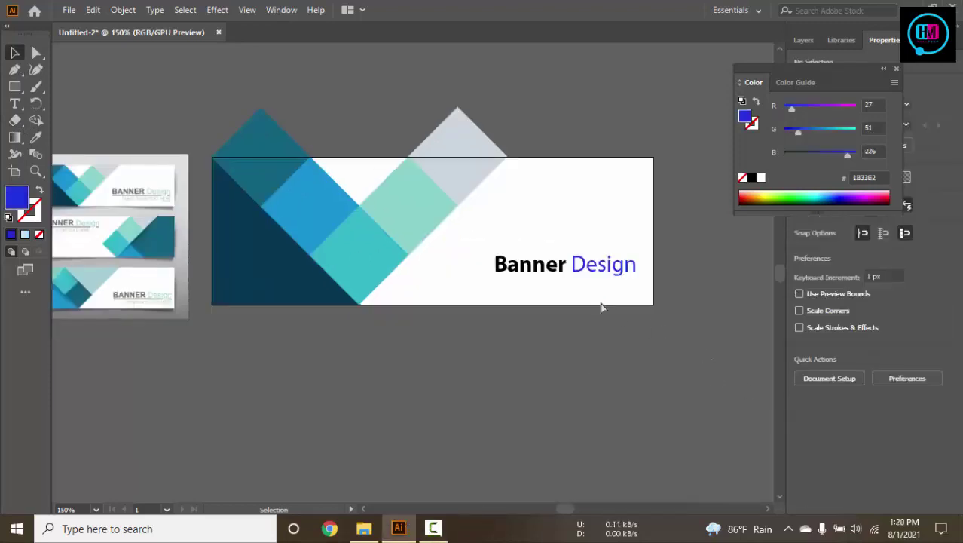
- Add the subtitle 'Your subtitle Here' on a new line below the heading
key("z")
left_click(597, 299)
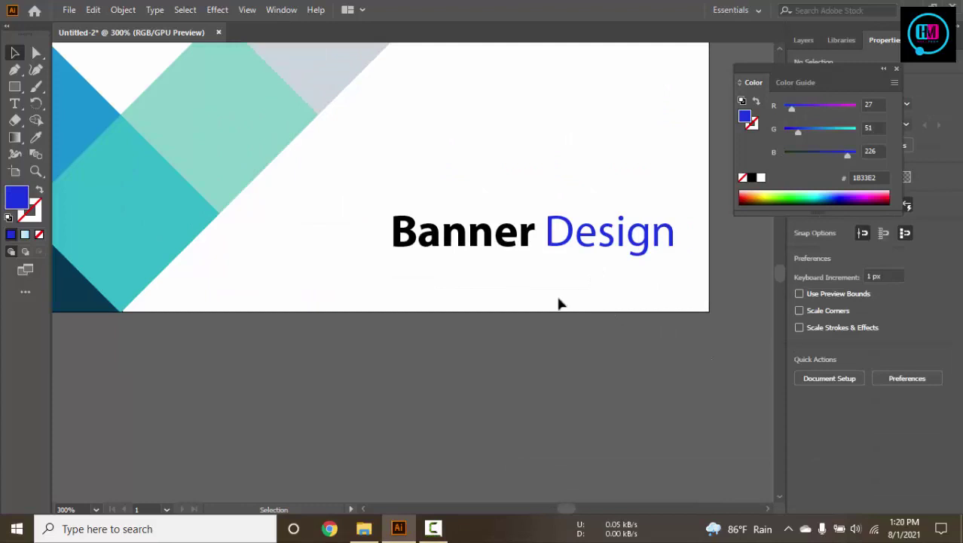
key("t")
left_click(397, 285)
type("Y")
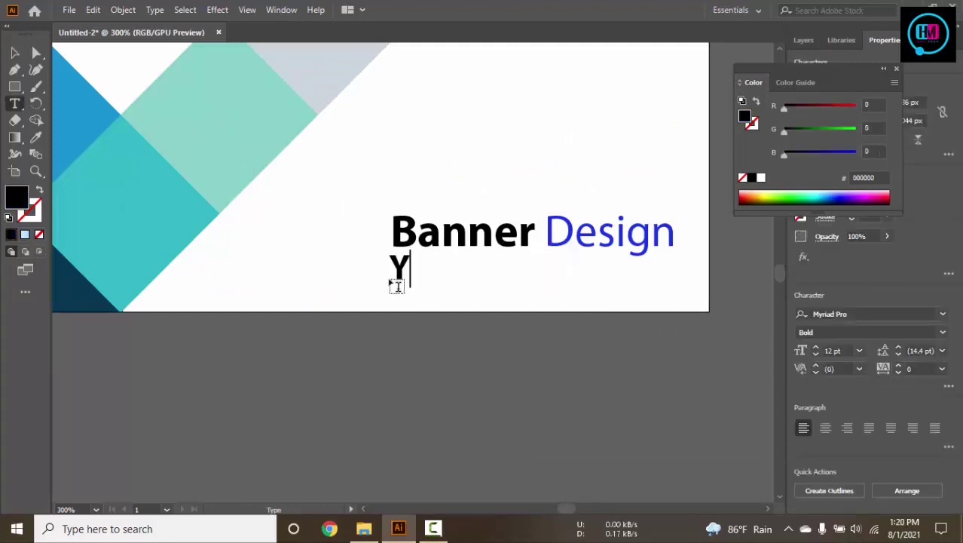
type("or")
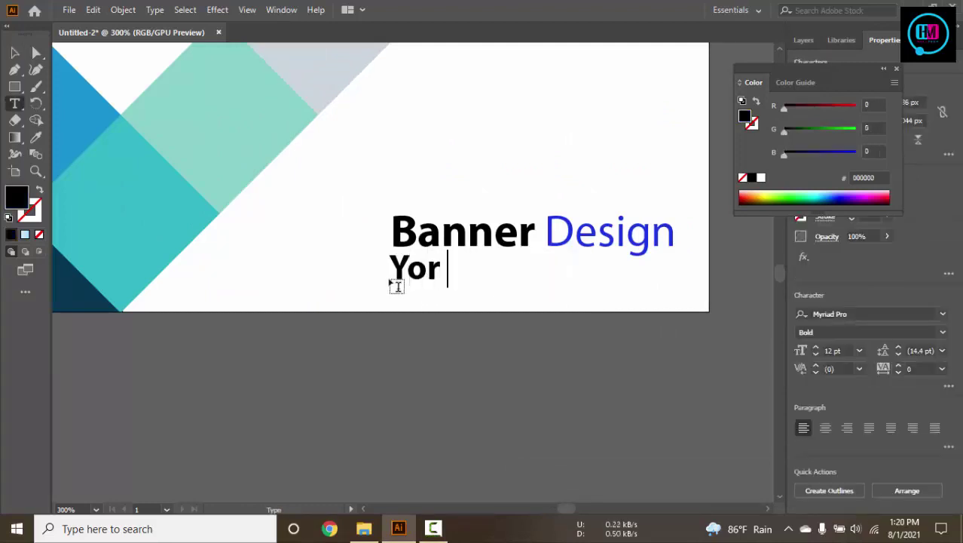
key("BackSpace")
key("BackSpace")
type("ur ")
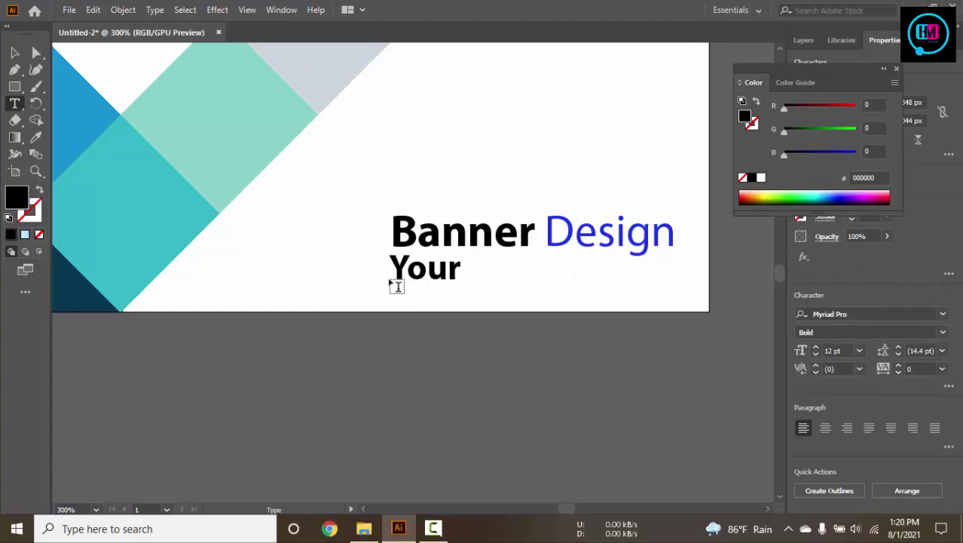
type("subtil")
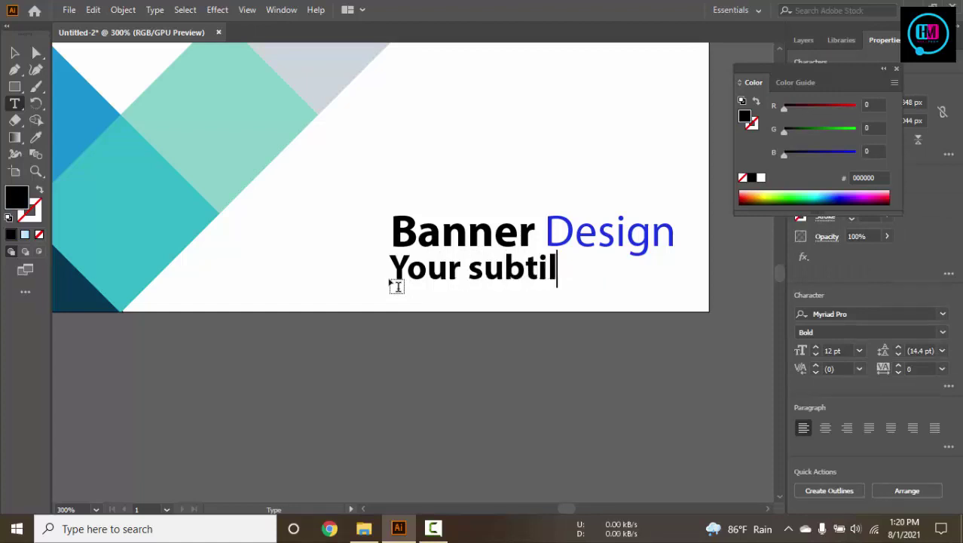
key("BackSpace")
type("tle He")
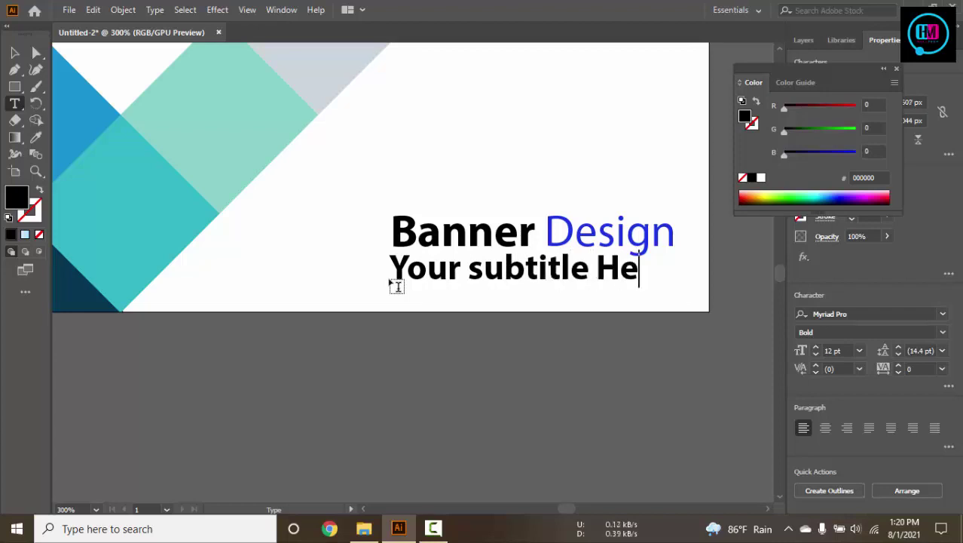
type("re")
- Set the subtitle's font style to Myriad Pro SemiExtended and close the colour settings
triple_click(399, 265)
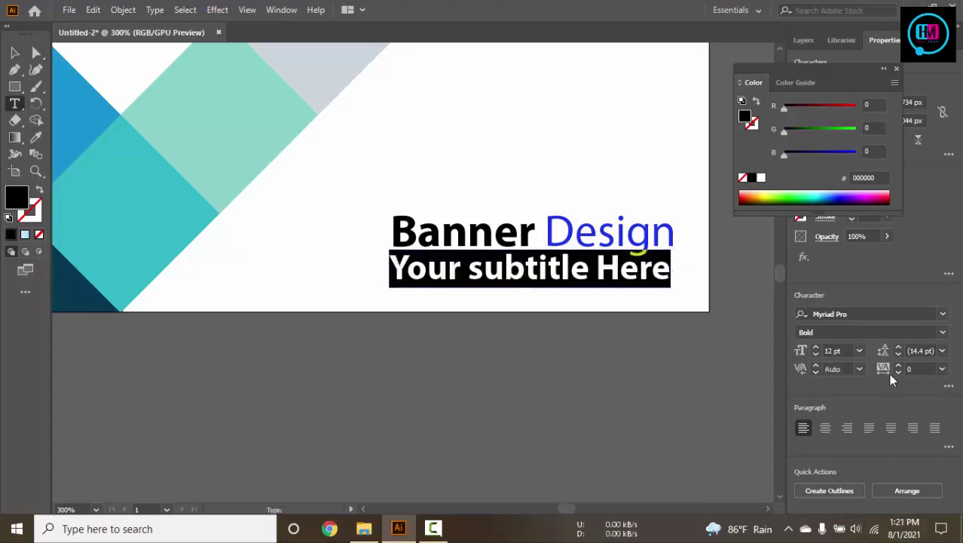
left_click(864, 333)
key("Down")
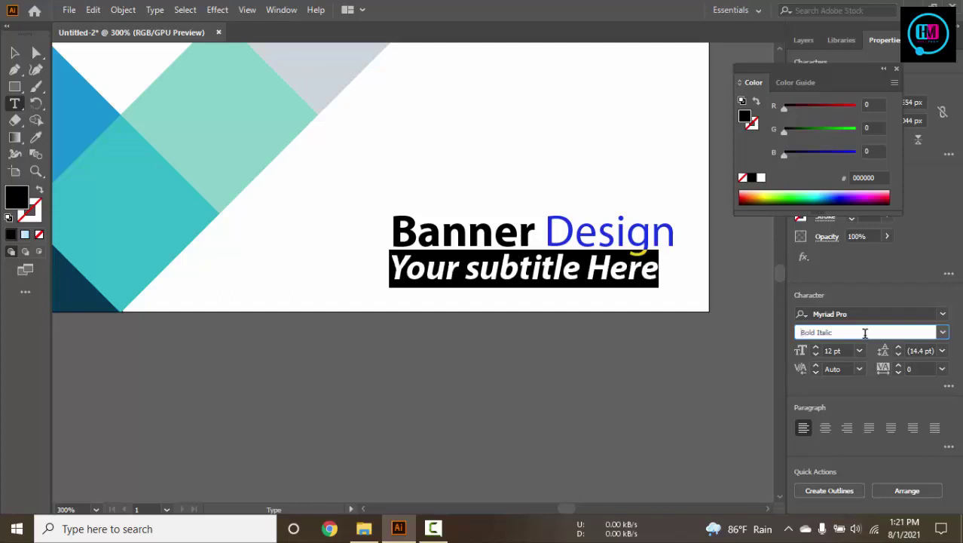
key("Down")
key("Down")
key("Down")
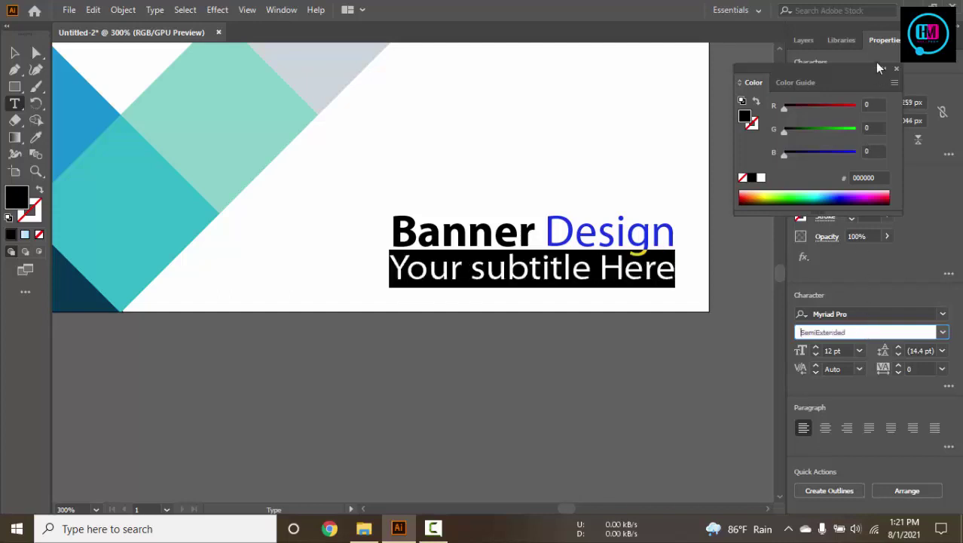
left_click_drag(830, 73, 705, 75)
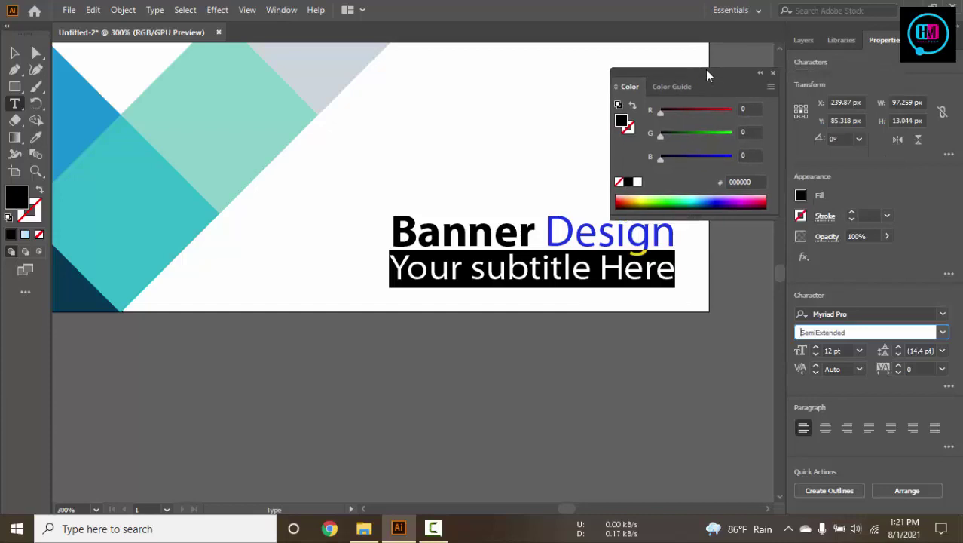
left_click(772, 72)
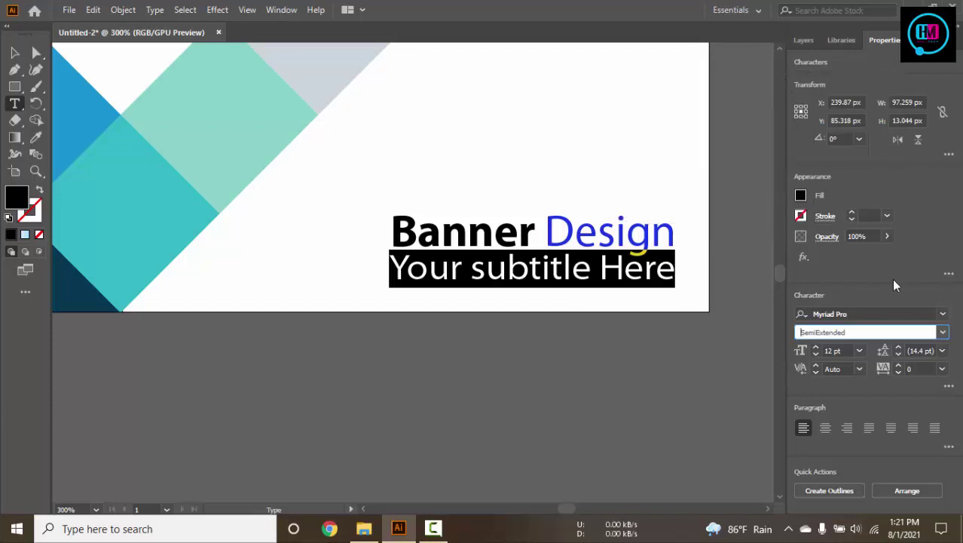
- Reduce the subtitle's font size from 10 pt to 7 pt
left_click(468, 264)
triple_click(467, 264)
left_click(434, 528)
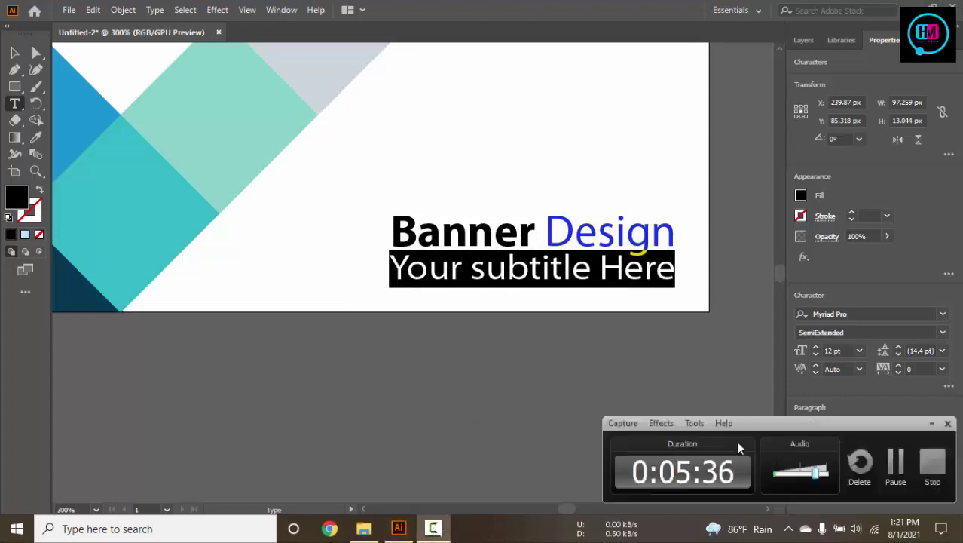
left_click(893, 469)
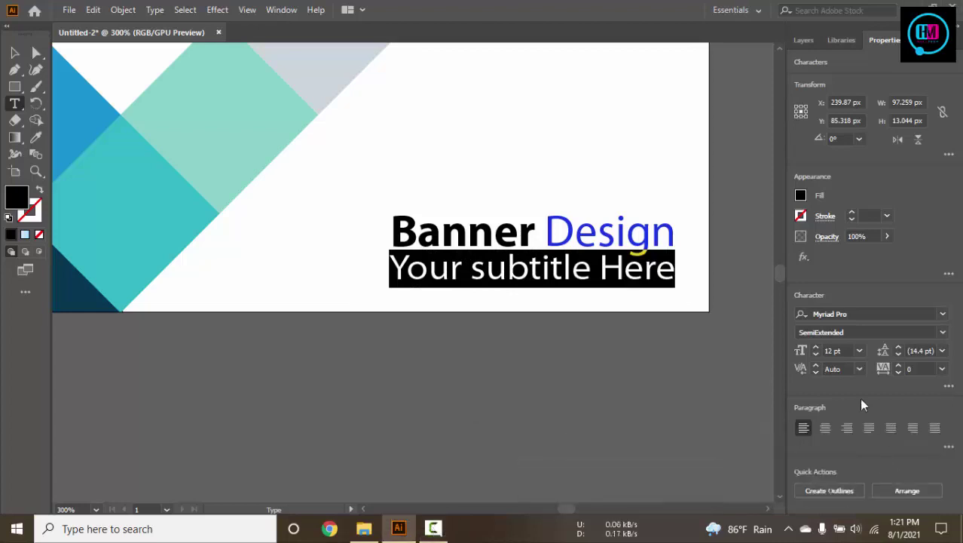
double_click(836, 350)
type("10")
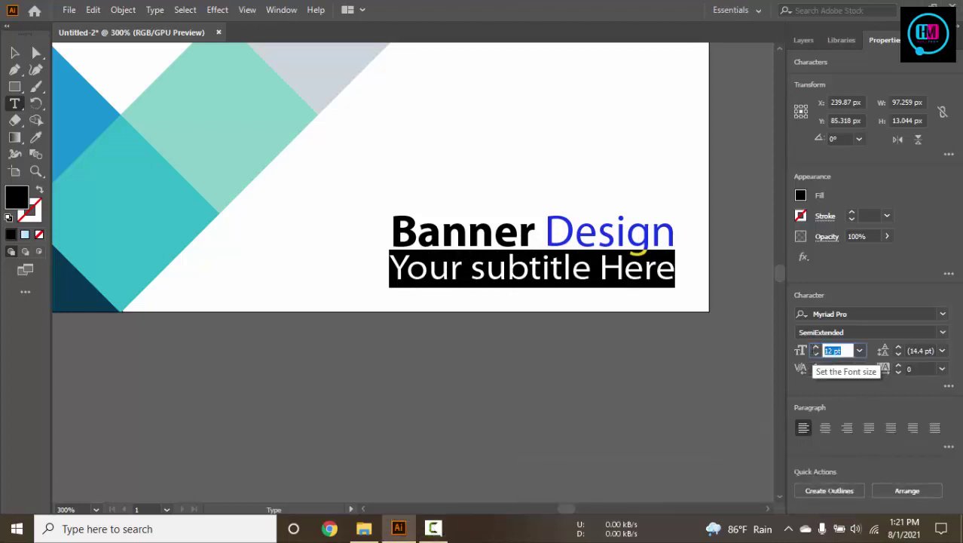
key("Return")
key("Down")
key("Down")
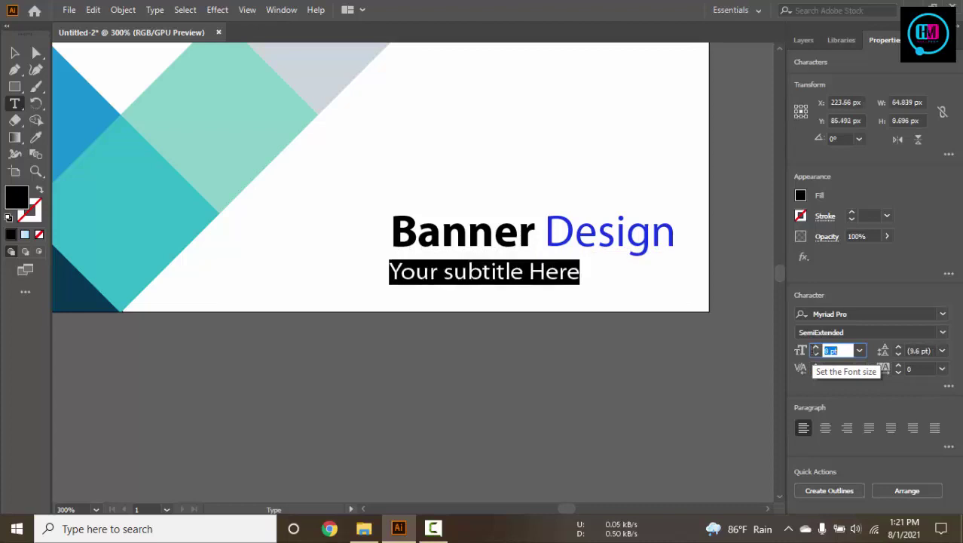
key("Down")
left_click(14, 53)
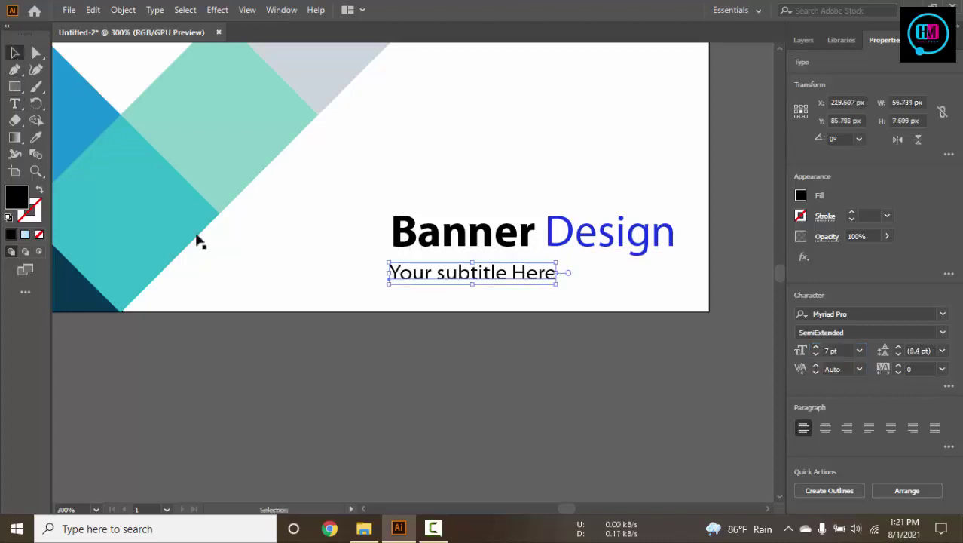
- Select the heading and subtitle, apply justified alignment, and undo a trial left alignment
left_click(475, 237, "shift")
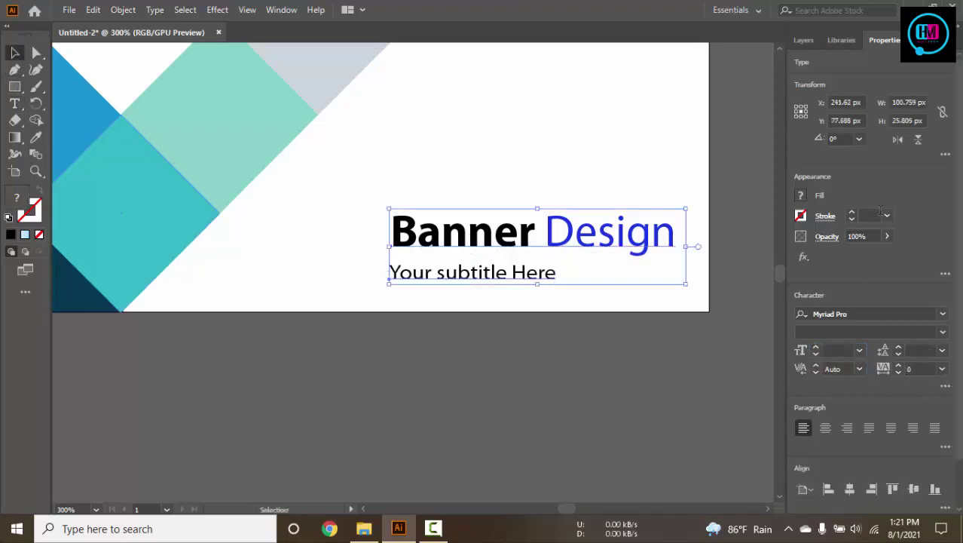
scroll(748, 47, "down", 3)
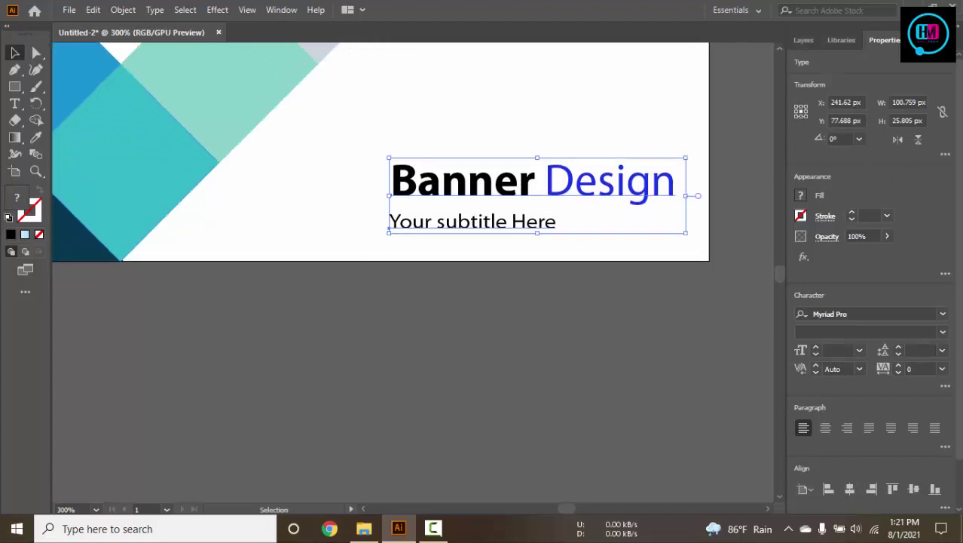
left_click(914, 429)
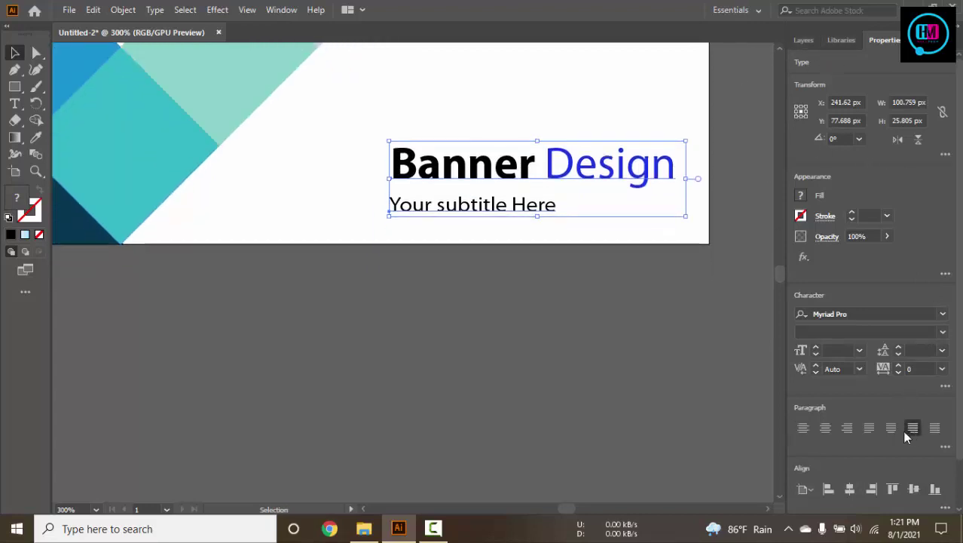
scroll(874, 452, "down", 1)
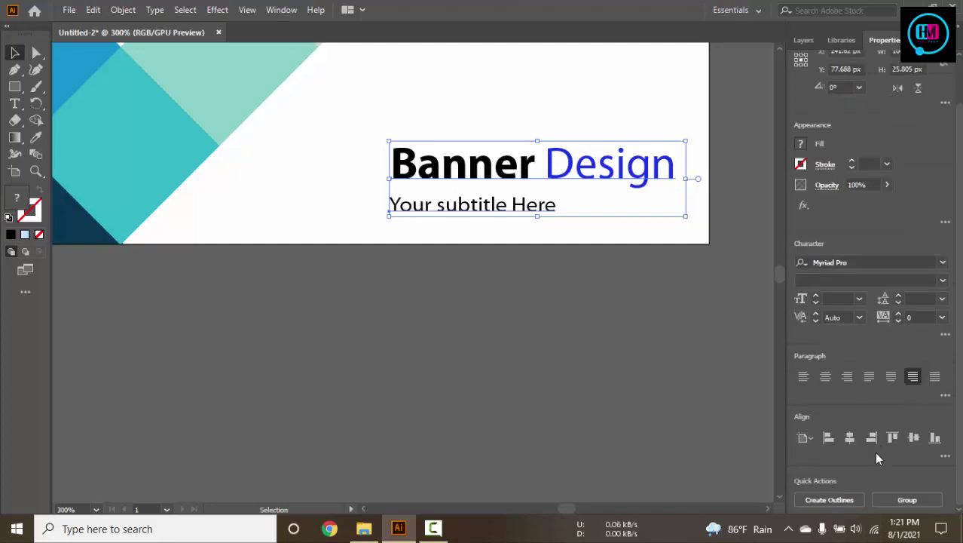
scroll(875, 451, "up", 1)
scroll(875, 452, "down", 1)
left_click(828, 437)
key("ctrl+z")
- Align the two text lines to the selection and centre them horizontally
left_click(805, 437)
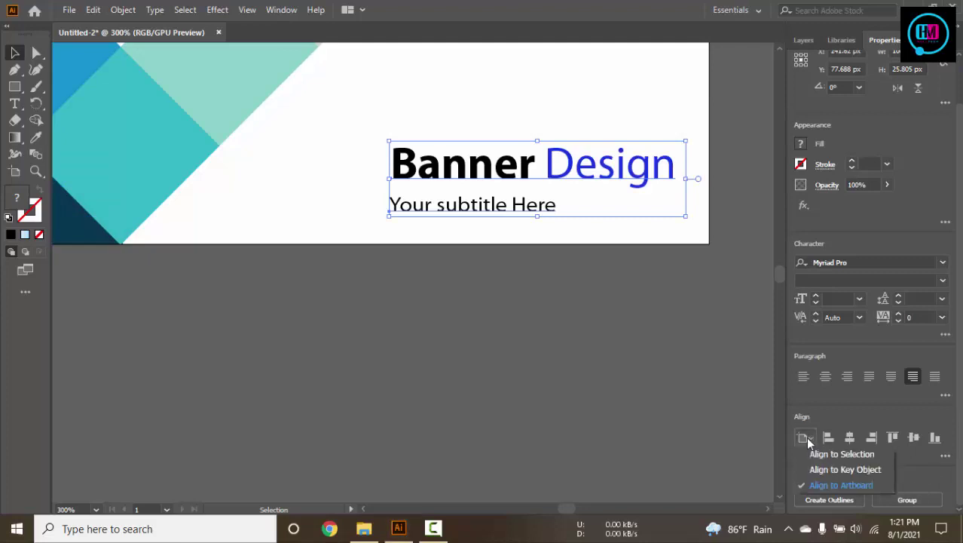
left_click(853, 457)
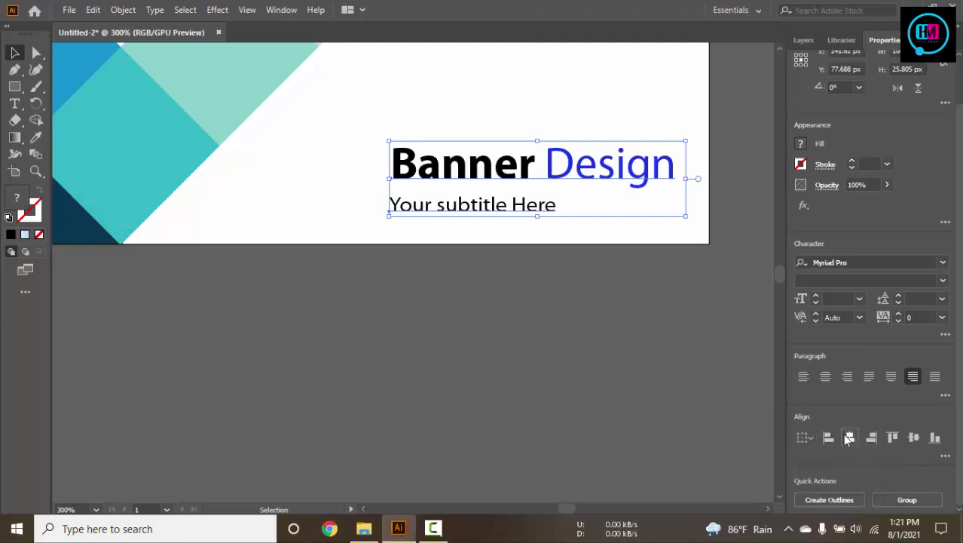
left_click(848, 439)
left_click(914, 437)
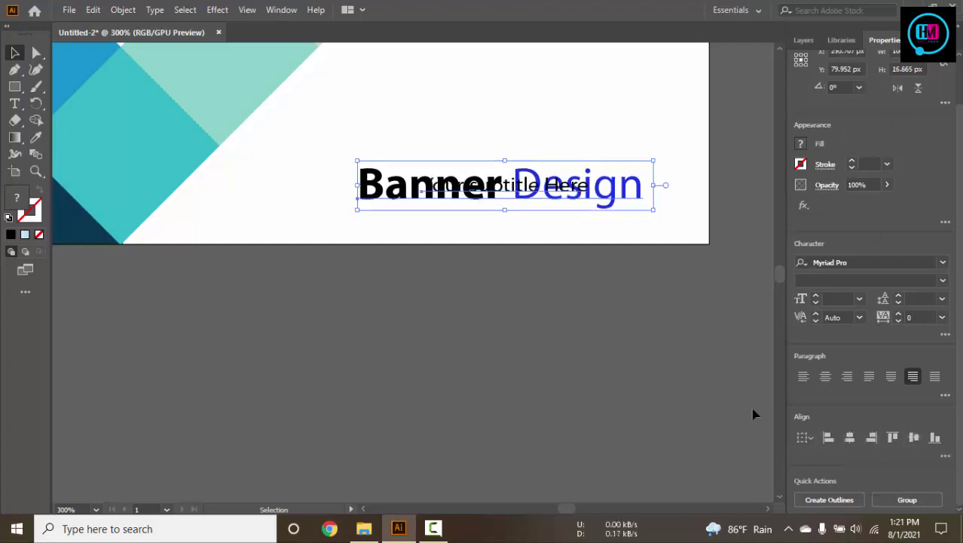
key("ctrl+z")
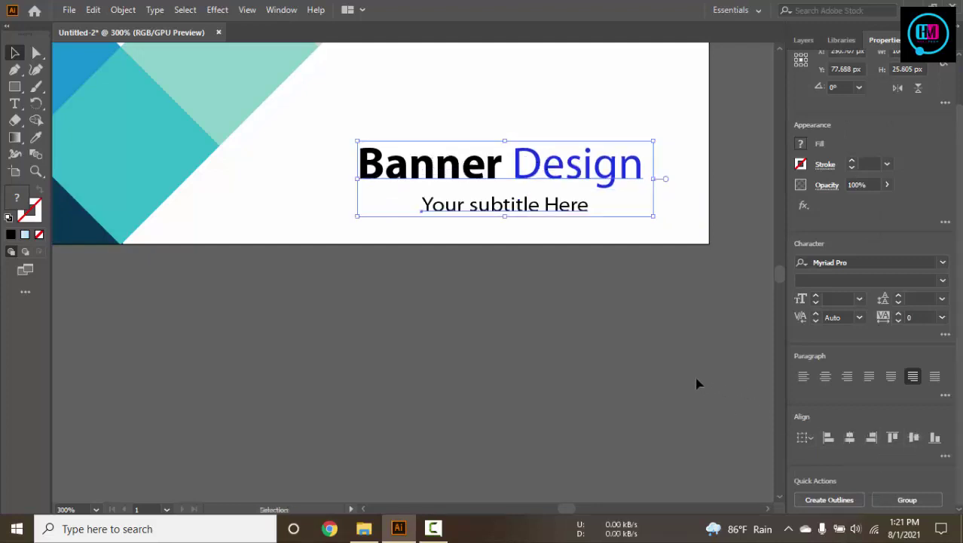
left_click(698, 383)
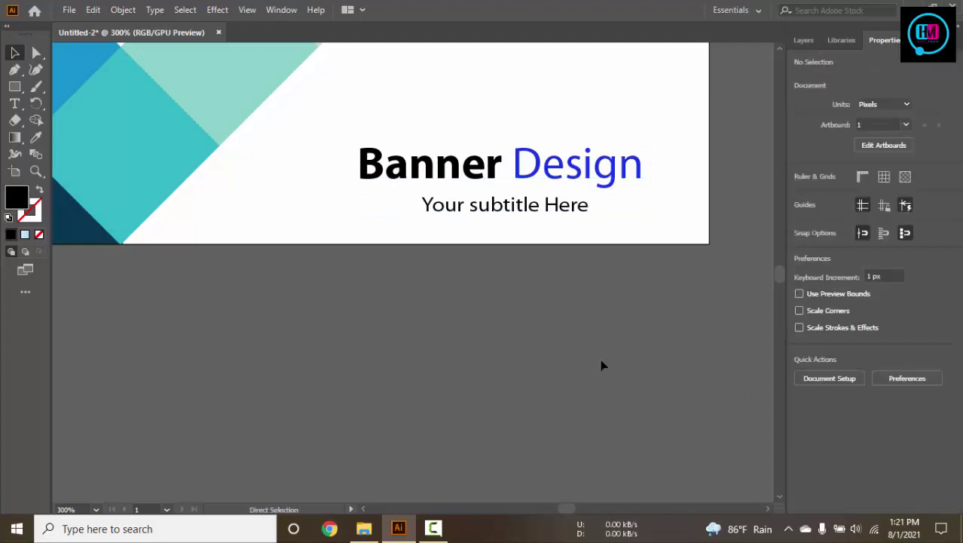
key("ctrl+minus")
key("ctrl+minus")
key("ctrl+minus")
key("ctrl+minus")
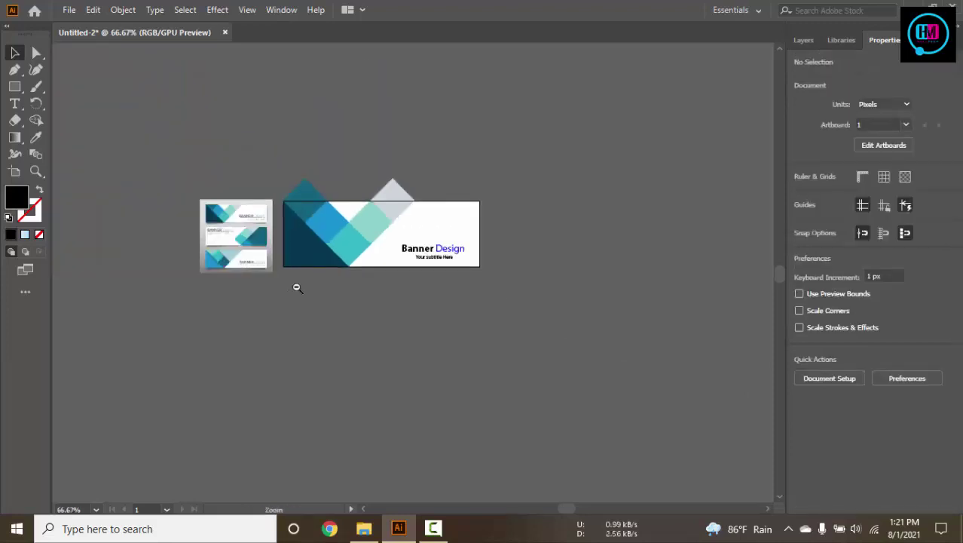
- Scale the subtitle up to the heading's width and nudge both lines right
scroll(343, 293, "up", 2)
left_click_drag(452, 351, 505, 468)
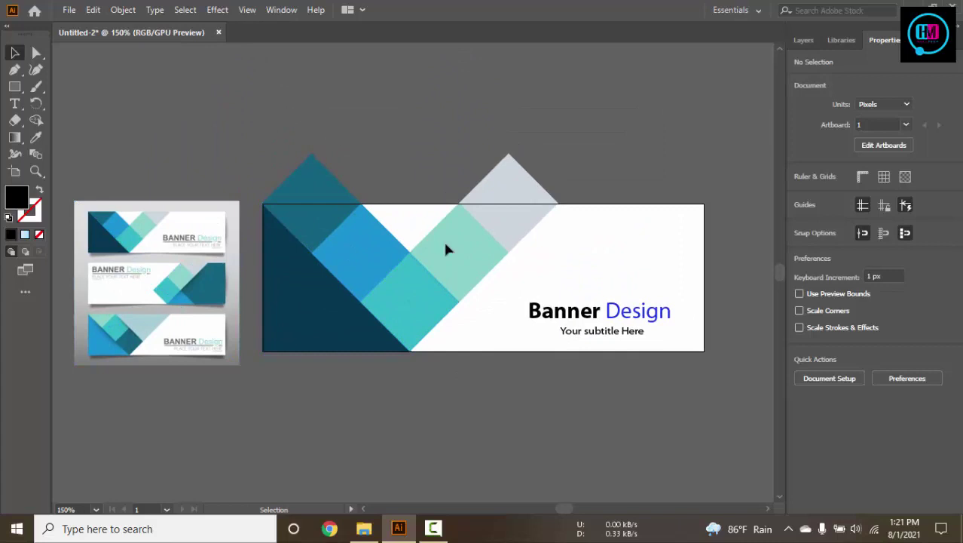
left_click(617, 335)
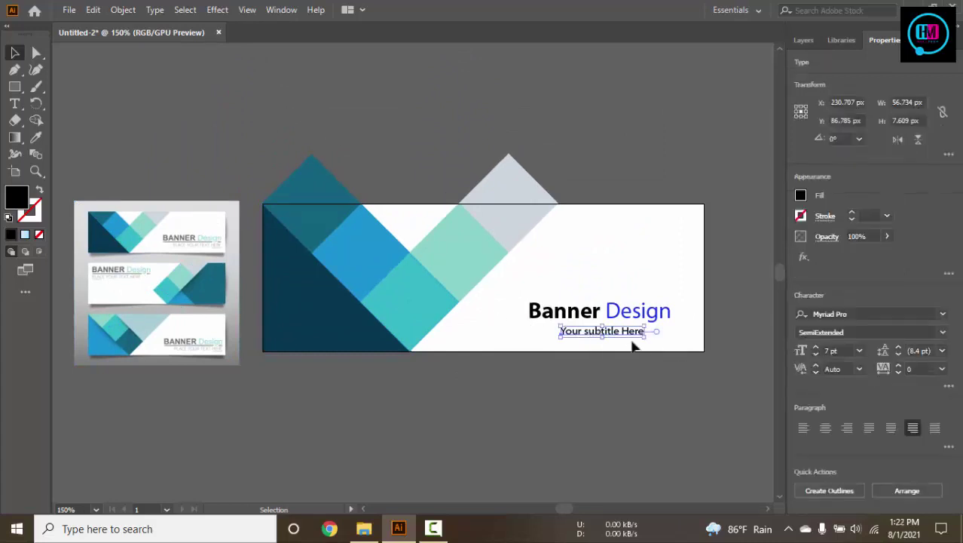
left_click_drag(643, 338, 675, 341)
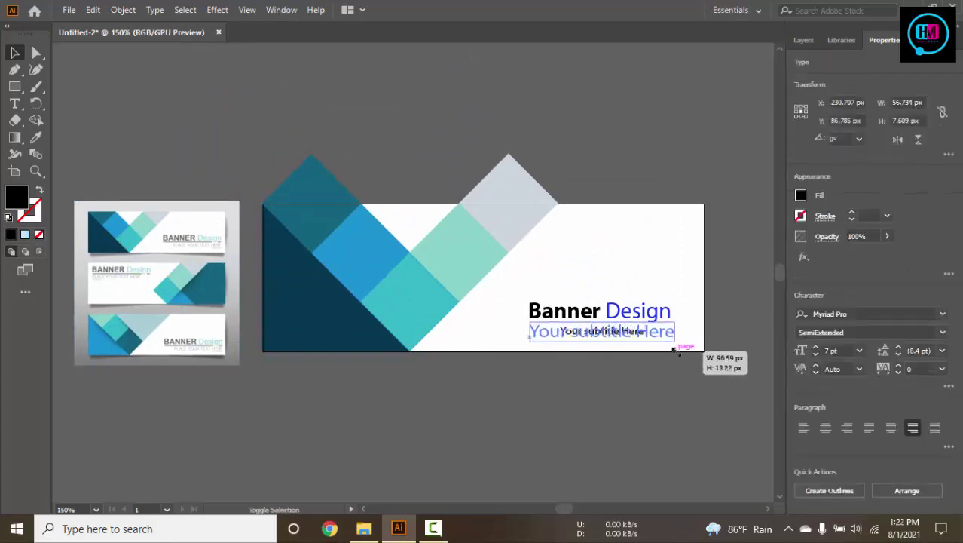
left_click(619, 315, "shift")
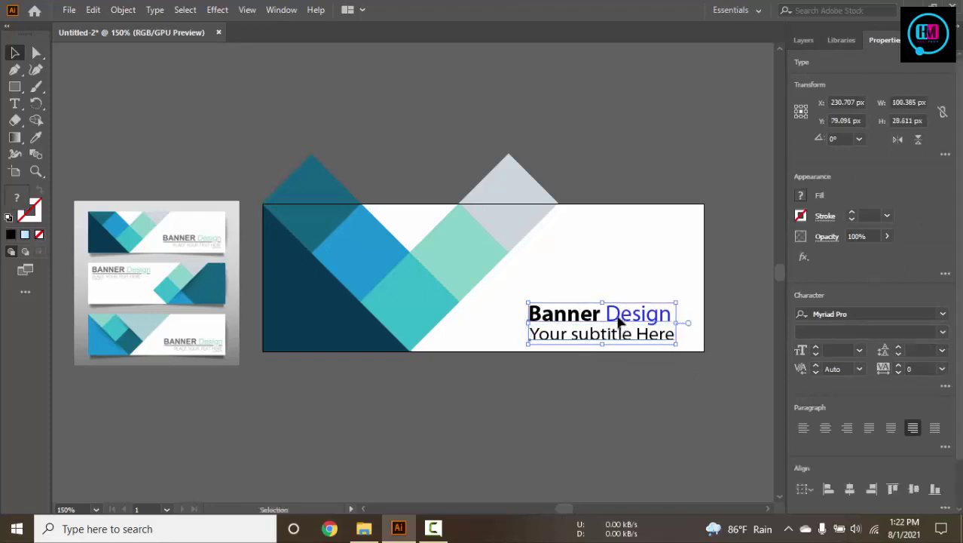
key("Right")
key("Right")
key("Right")
key("Right")
key("Right")
key("Right")
key("Right")
key("Right")
key("Right")
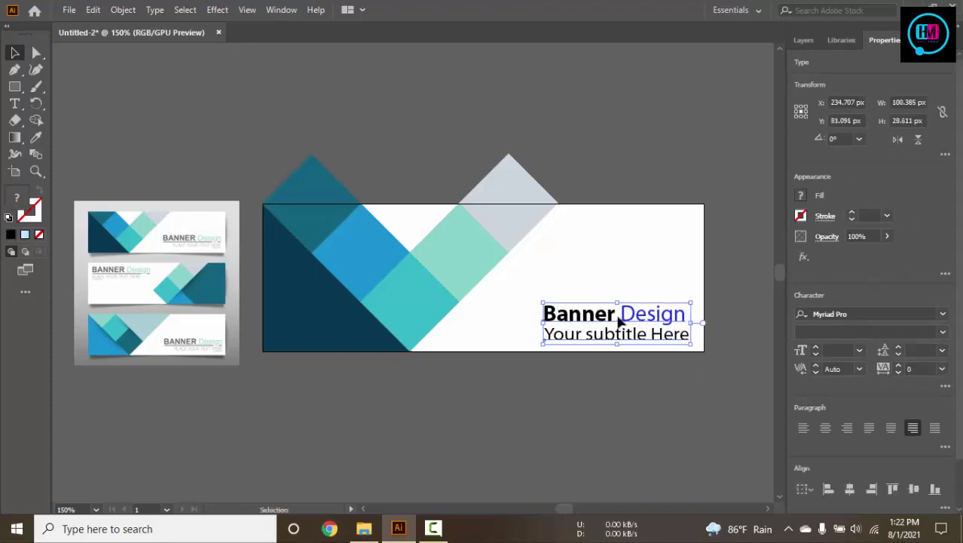
left_click(628, 144)
scroll(630, 101, "down", 1)
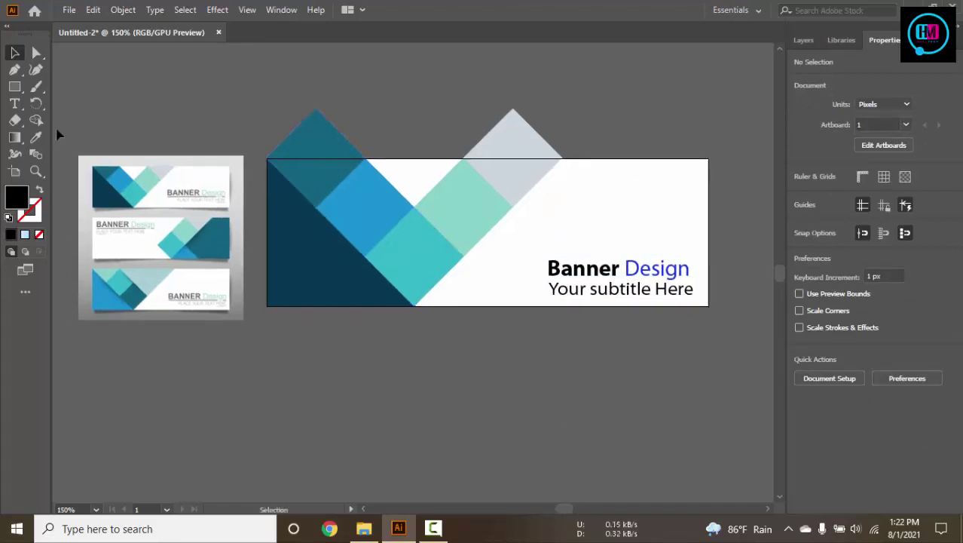
- Alt-drag the banner artboard to duplicate it directly below the original
left_click(14, 172)
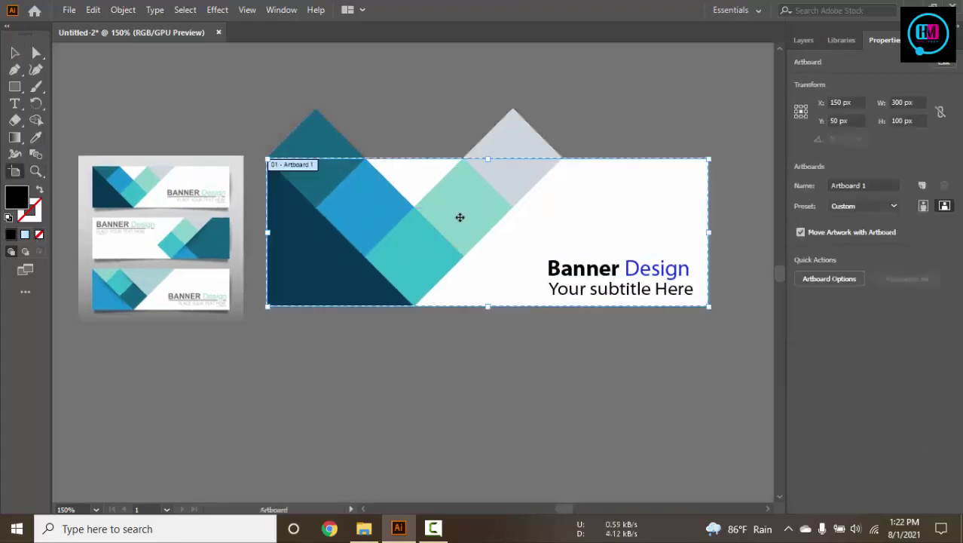
left_click_drag(471, 224, 484, 390)
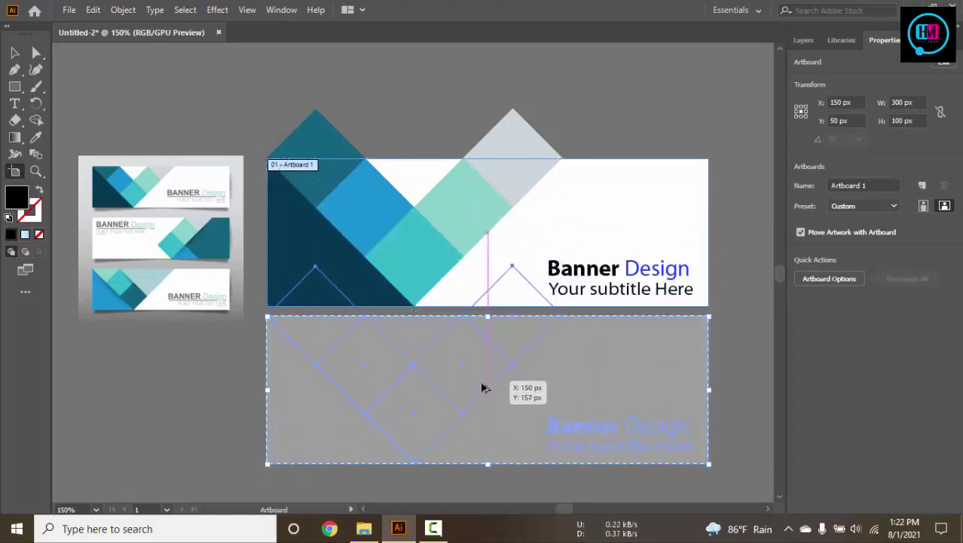
left_click_drag(484, 390, 483, 386)
left_click_drag(684, 115, 689, 68)
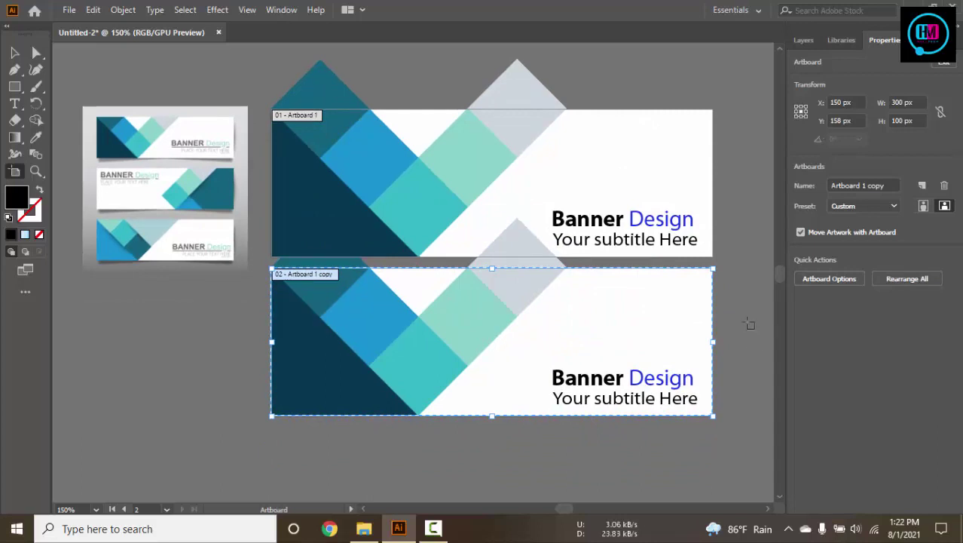
key("Escape")
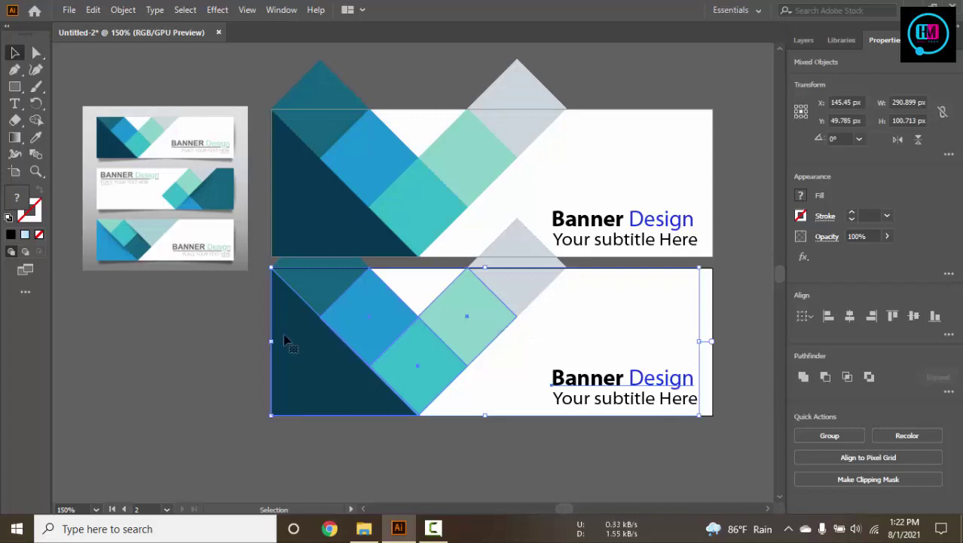
- Delete all the artwork on the bottom artboard, leaving it empty
left_click(631, 218)
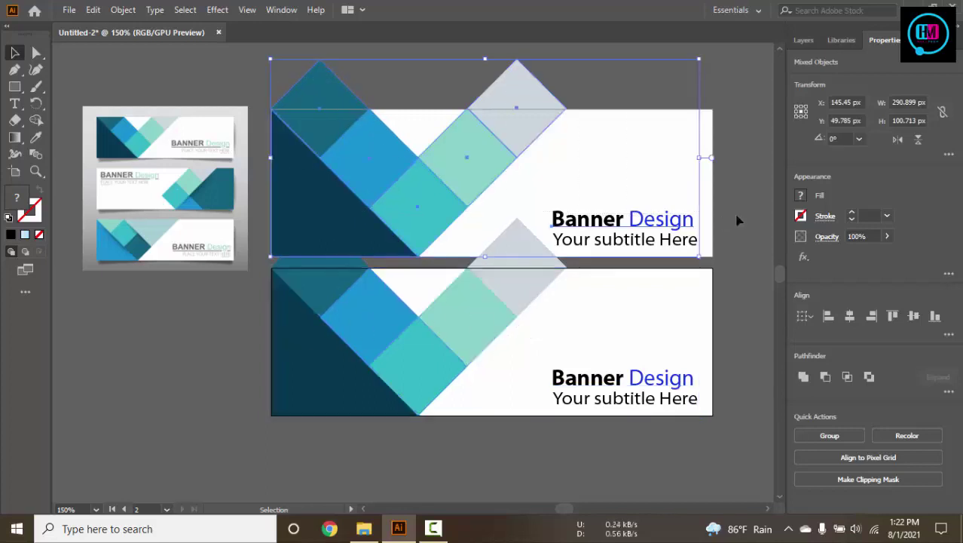
left_click(738, 217)
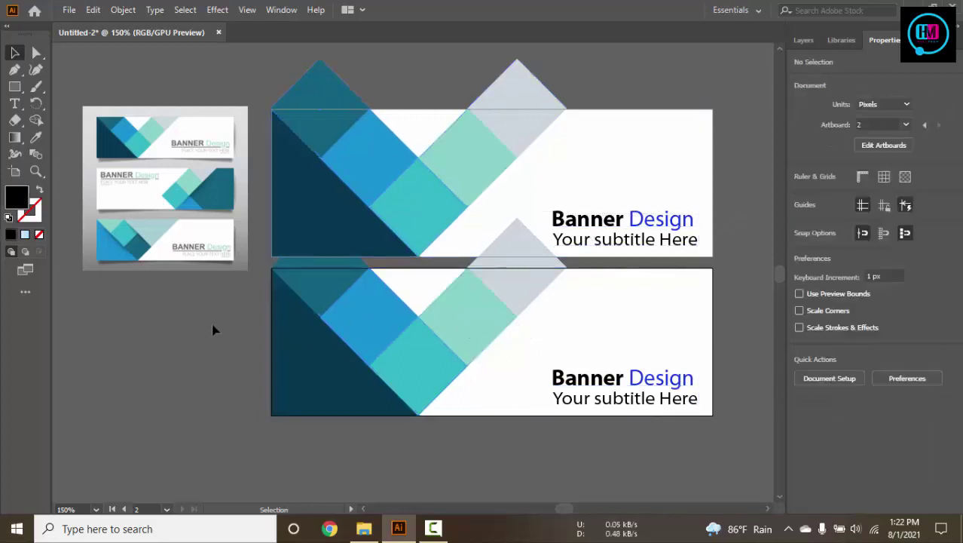
key("ctrl+alt+a")
key("Delete")
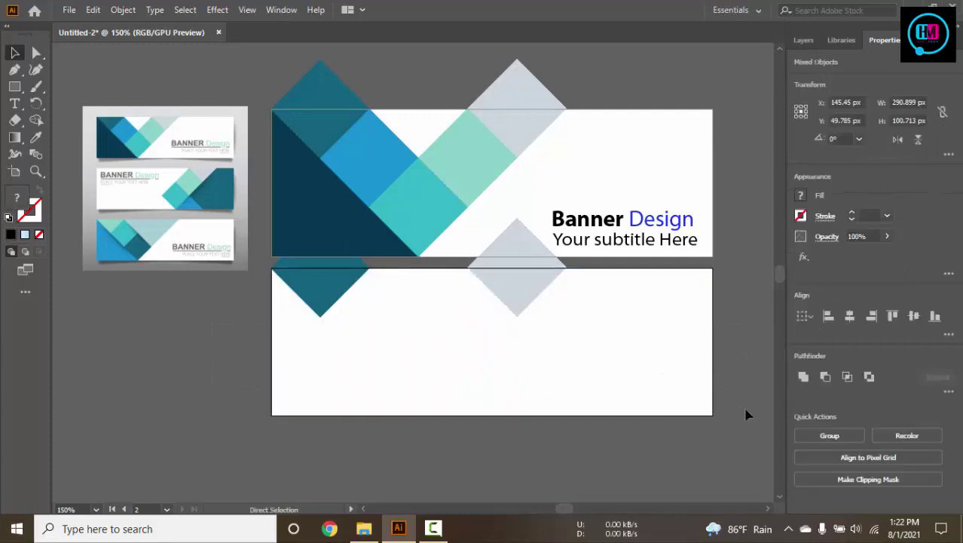
key("ctrl+f")
key("v")
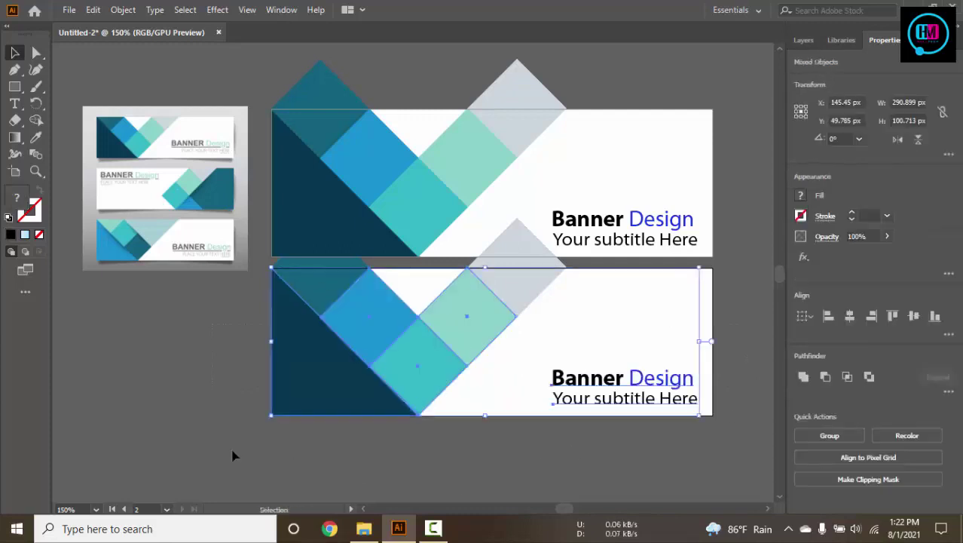
left_click(730, 392)
scroll(718, 294, "right", 3)
key("ctrl+alt+a")
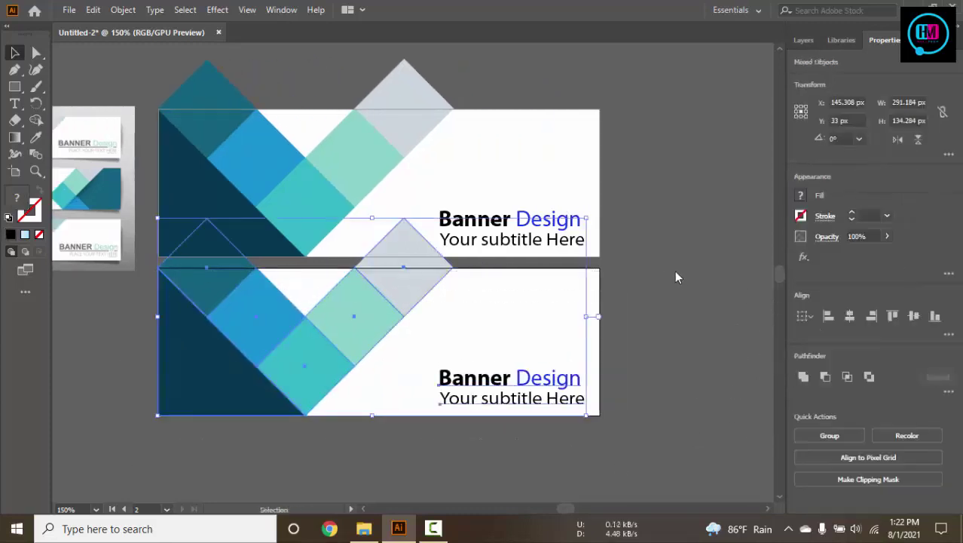
key("Delete")
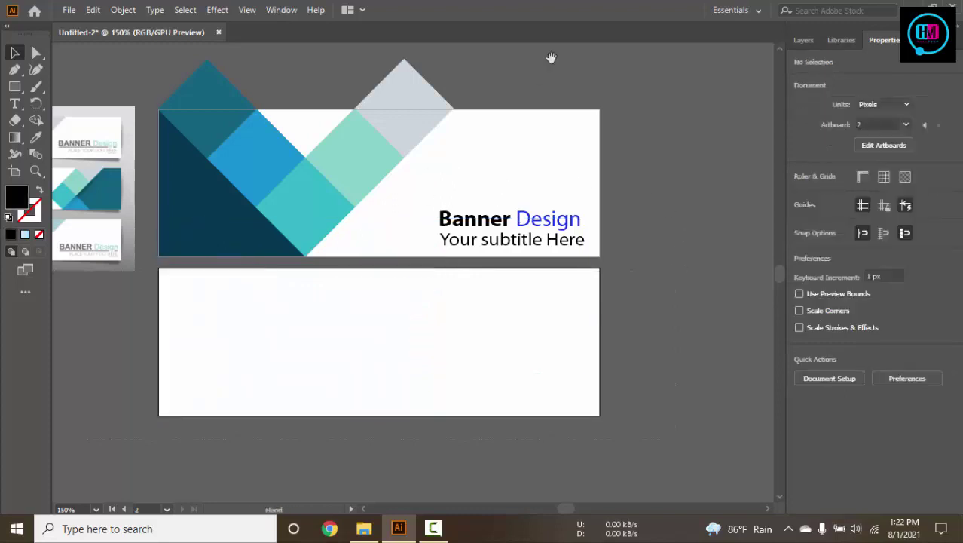
left_click_drag(550, 55, 666, 100)
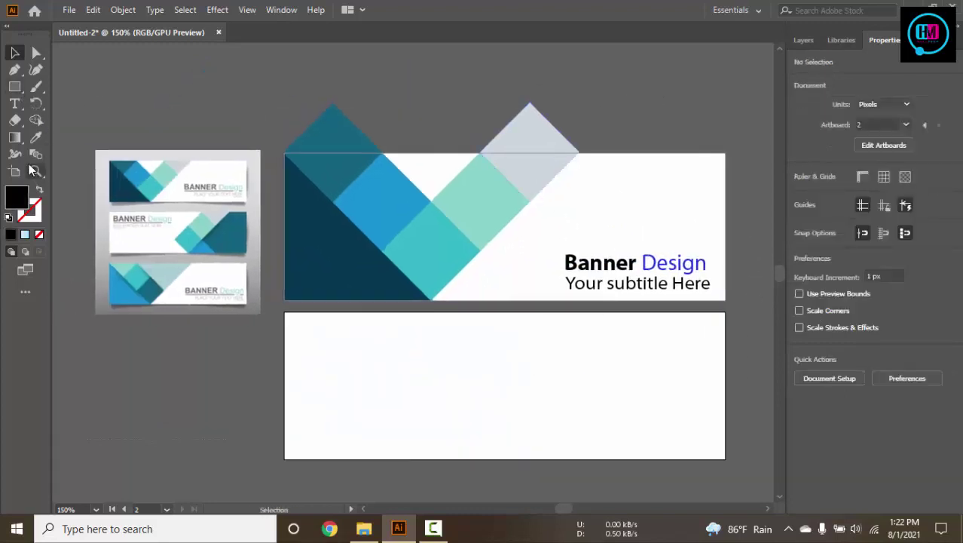
- Select two top diamonds and test removing one with Shape Builder, then undo
left_click(7, 27)
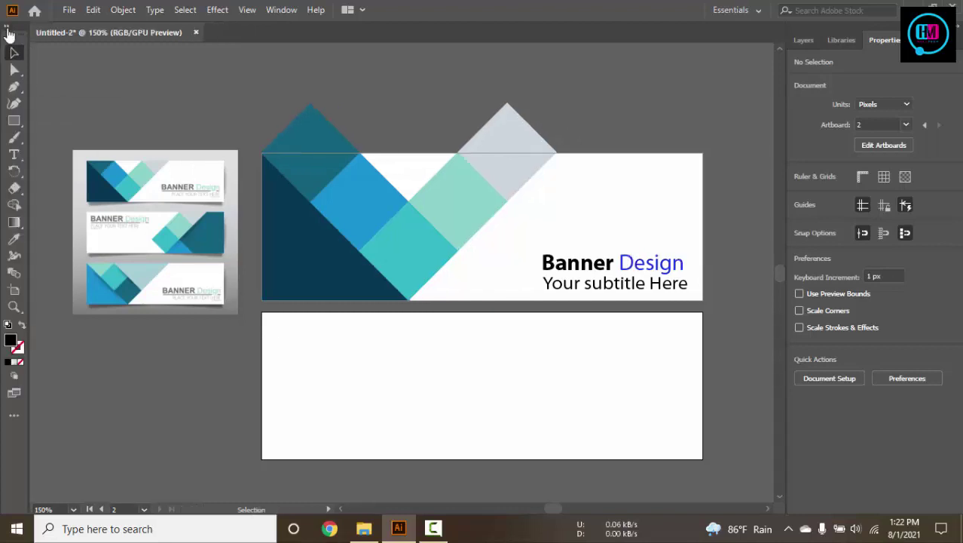
left_click(7, 29)
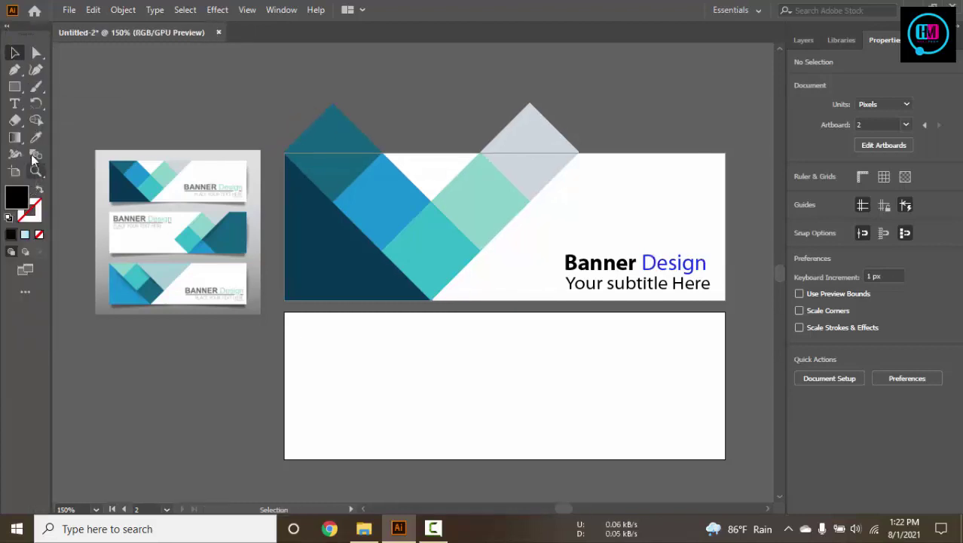
left_click(17, 155)
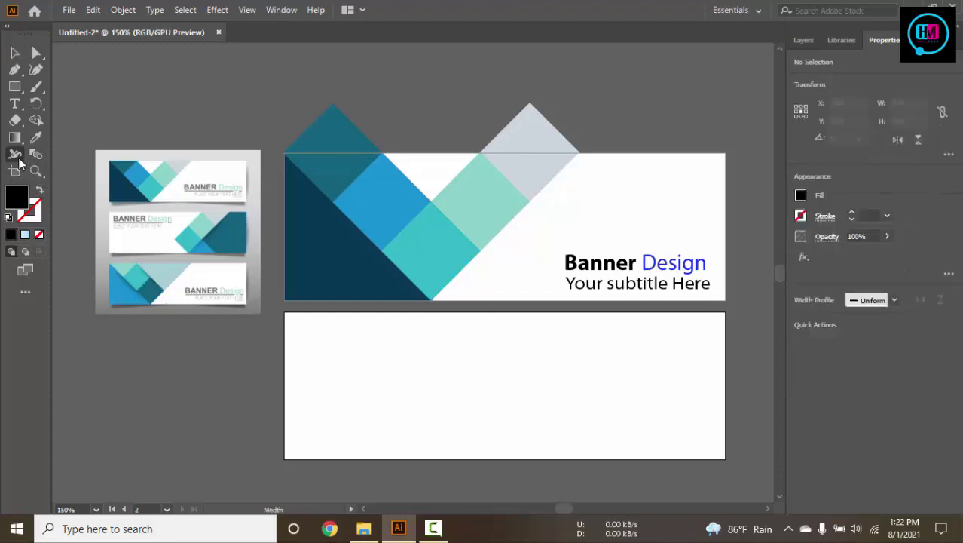
left_click(35, 122)
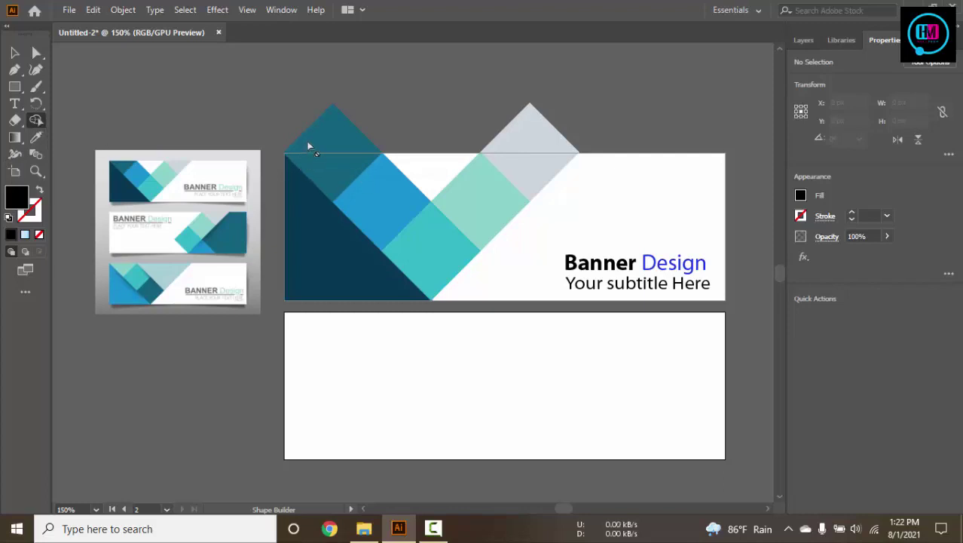
key("v")
left_click(368, 143)
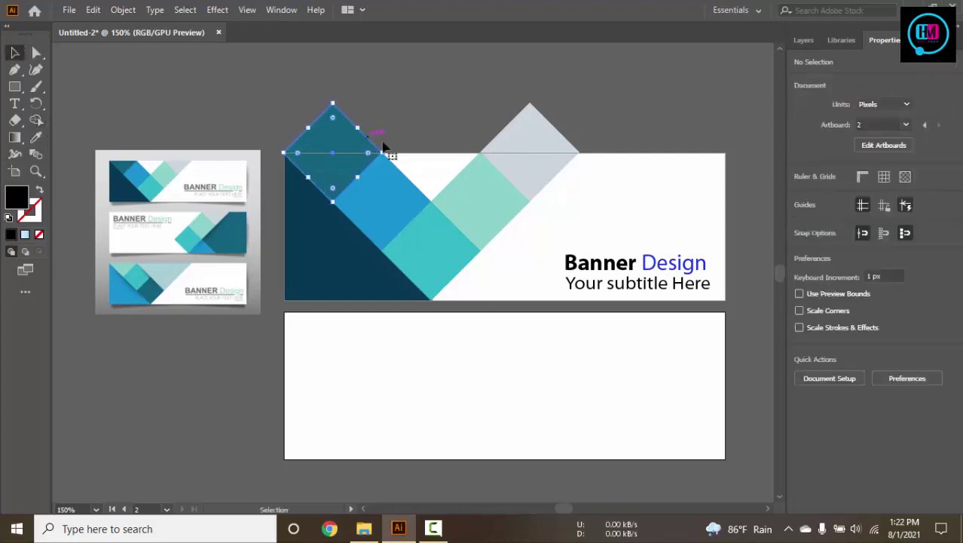
left_click(536, 153, "shift")
left_click(44, 120)
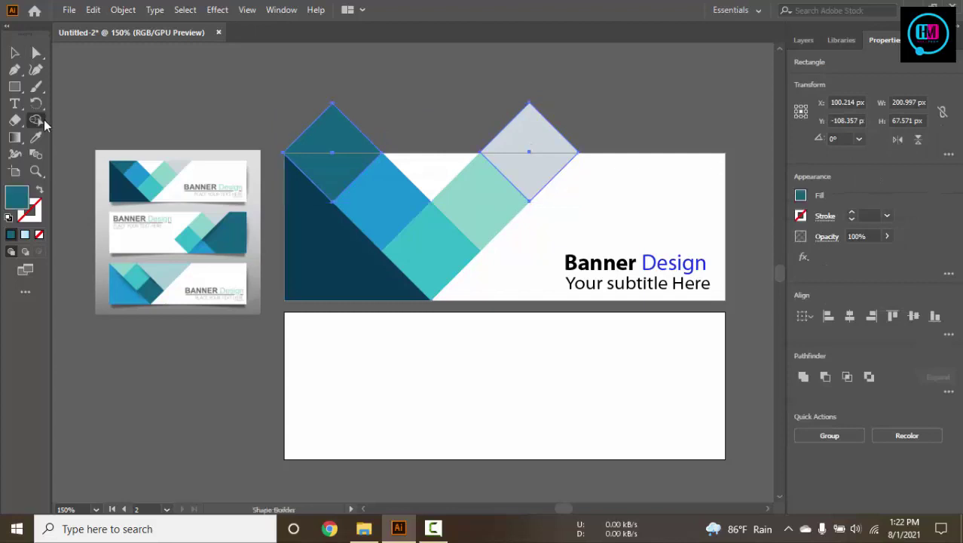
left_click(346, 137, "alt")
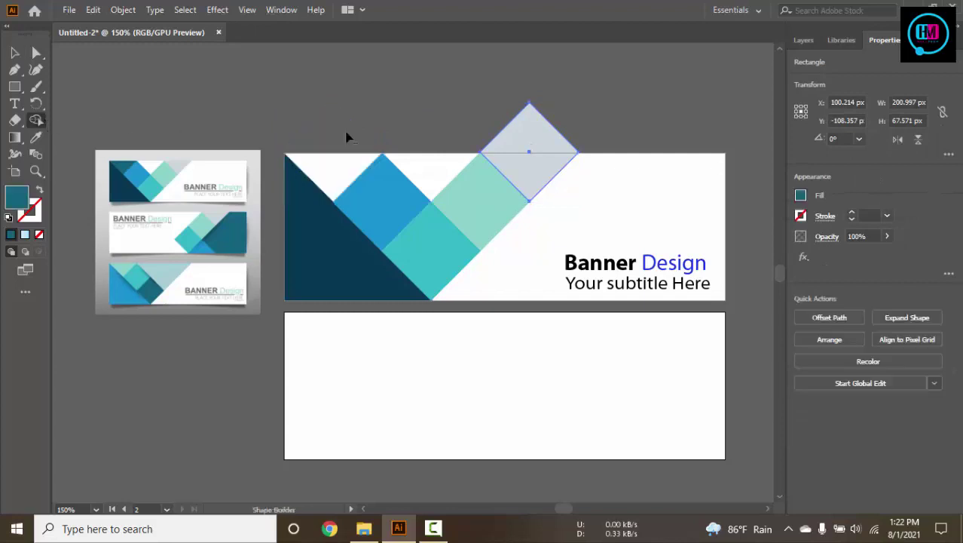
key("ctrl+z")
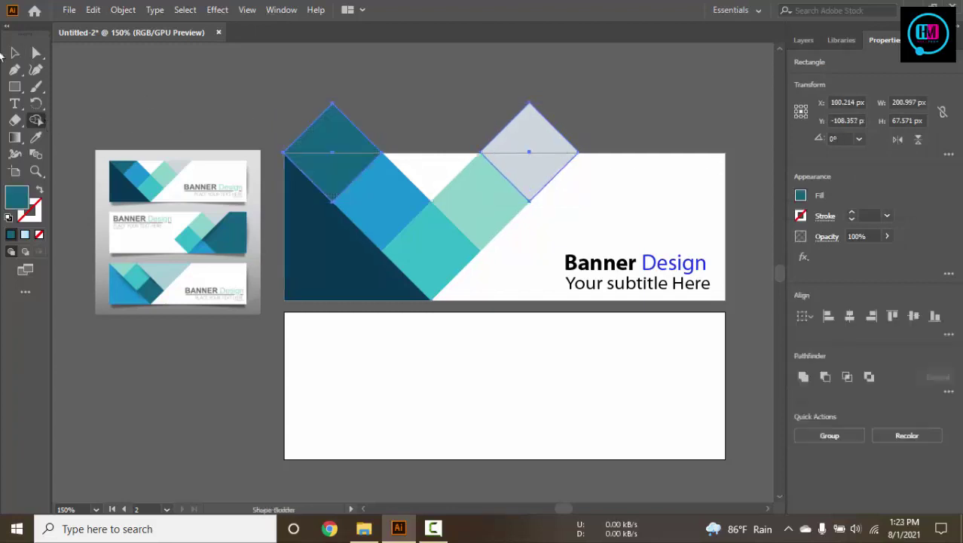
- Draw a rectangle above the banner and Shape Builder away it and the overhanging tips
left_click(17, 52)
left_click(14, 86)
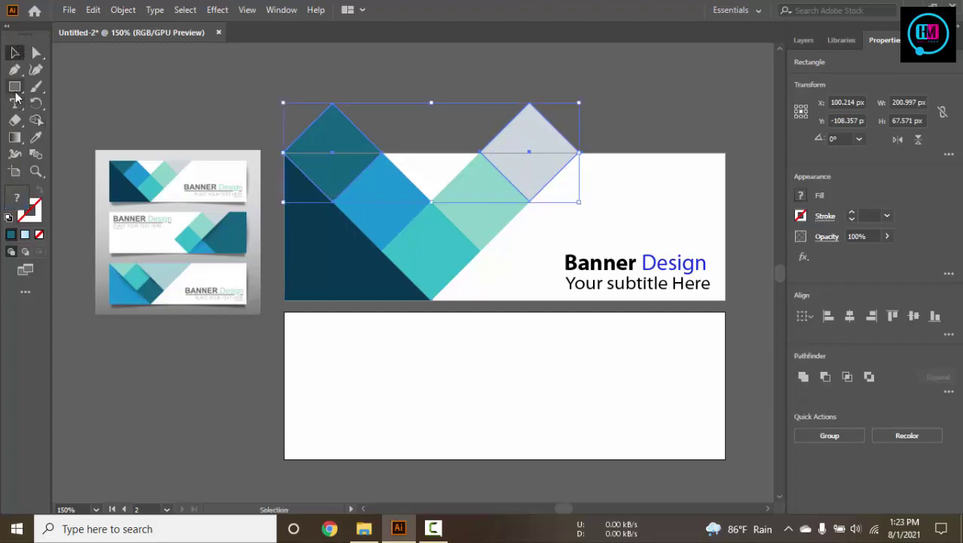
left_click_drag(134, 72, 659, 153)
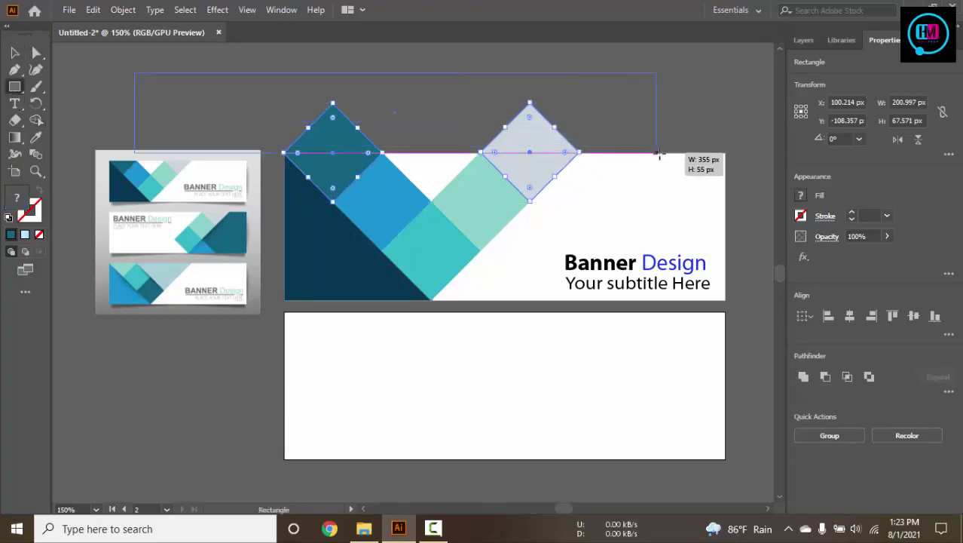
key("ctrl+a")
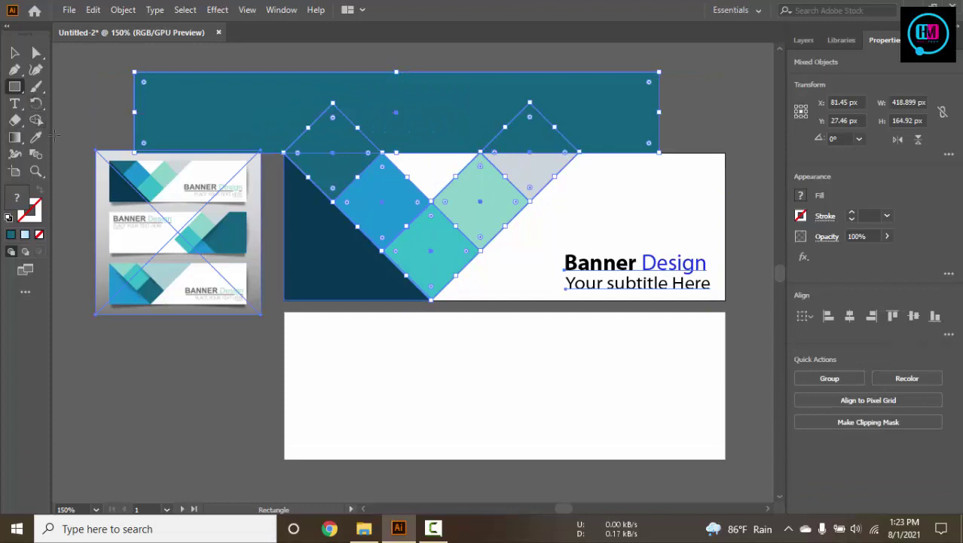
left_click(36, 119)
left_click_drag(121, 138, 384, 131)
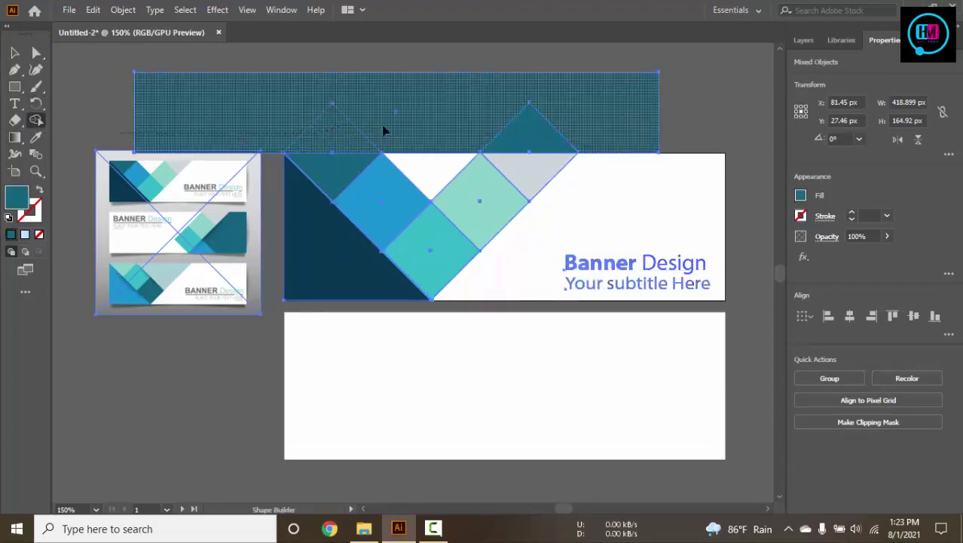
left_click_drag(579, 139, 580, 140)
left_click(15, 53)
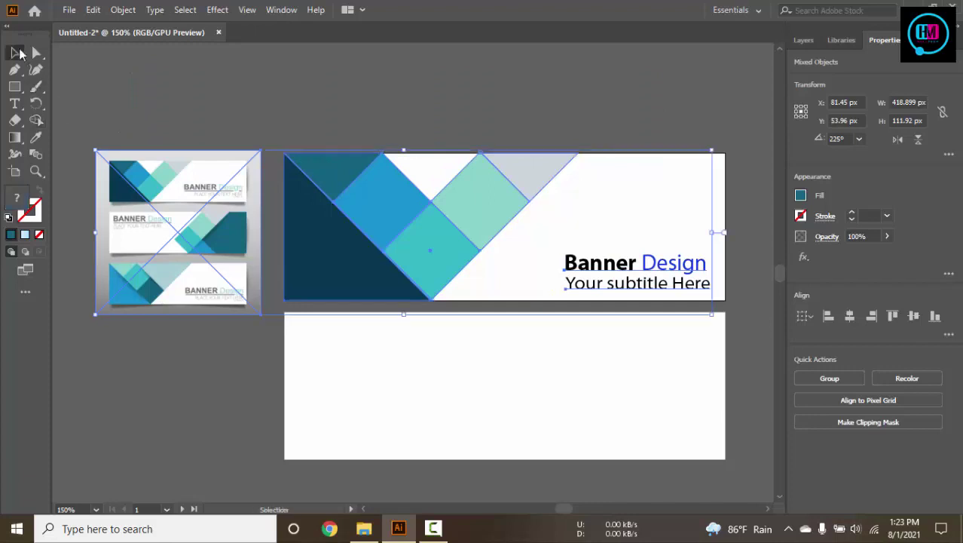
left_click(539, 112)
scroll(596, 113, "down", 2)
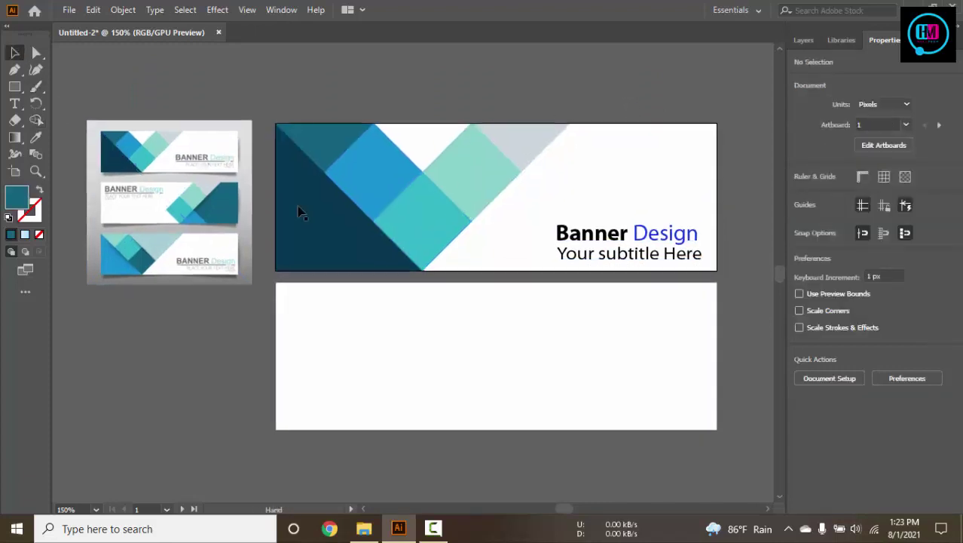
- Paste a copy of the top banner's artwork onto the lower artboard
left_click_drag(185, 175, 160, 171)
left_click(456, 78)
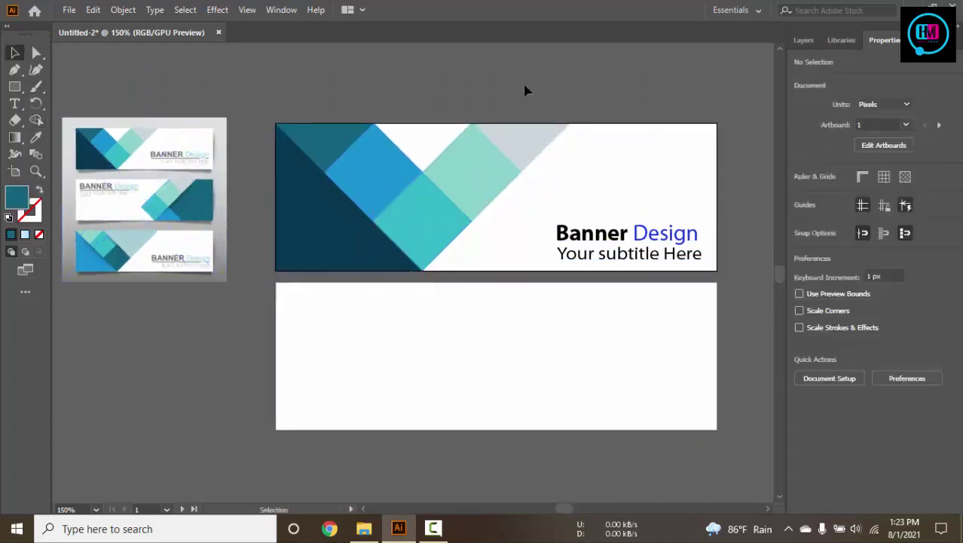
left_click_drag(729, 257, 760, 302)
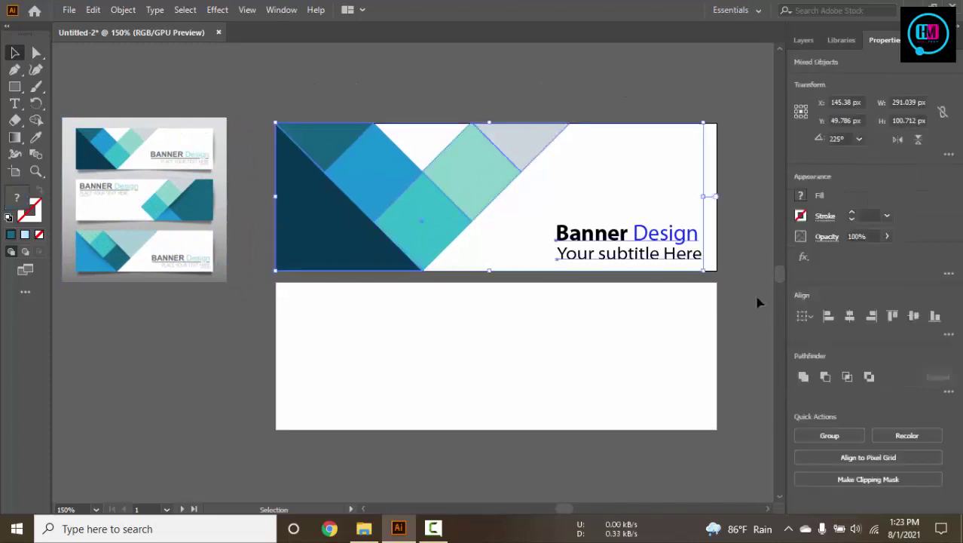
left_click(763, 372)
key("ctrl+shift+v")
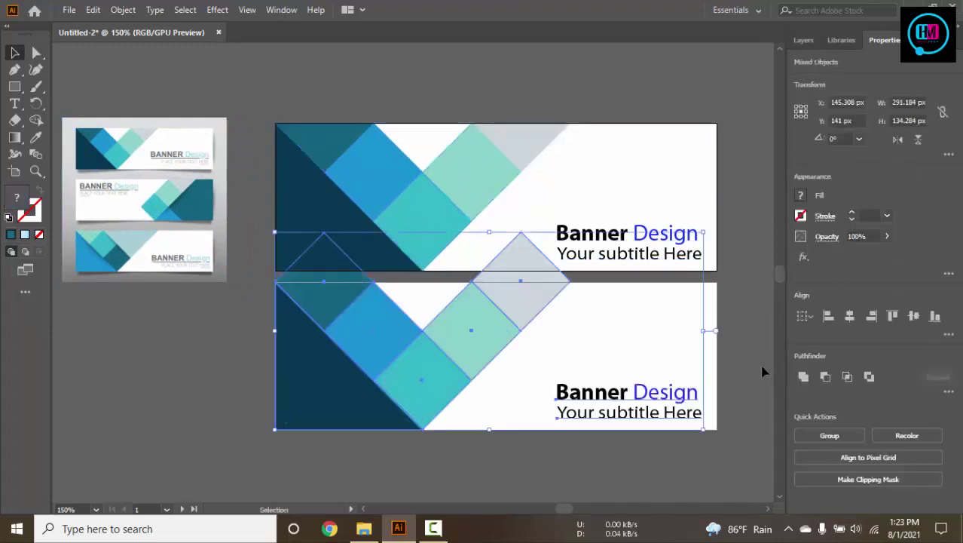
- Reflect the pasted copy across the vertical axis, mirroring it left to right
right_click(350, 363)
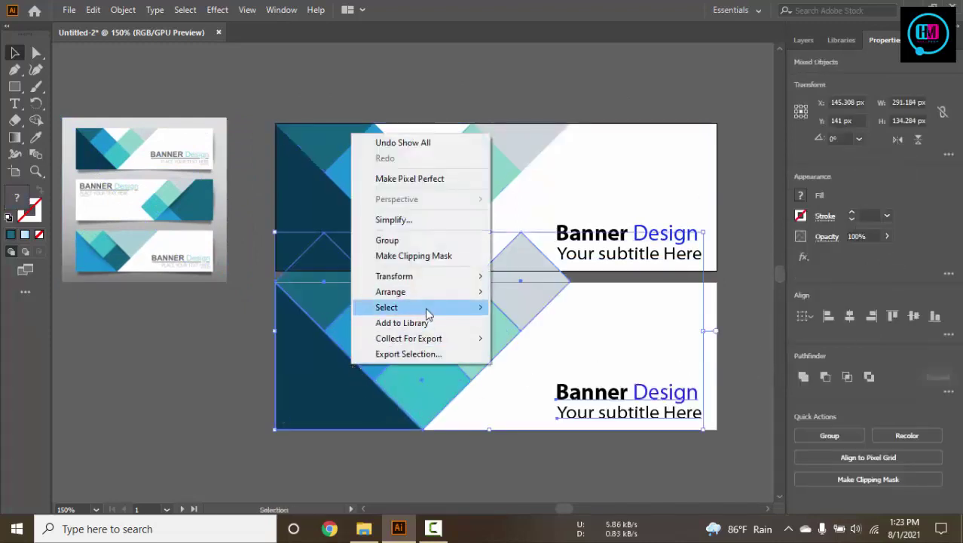
mouse_move(395, 276)
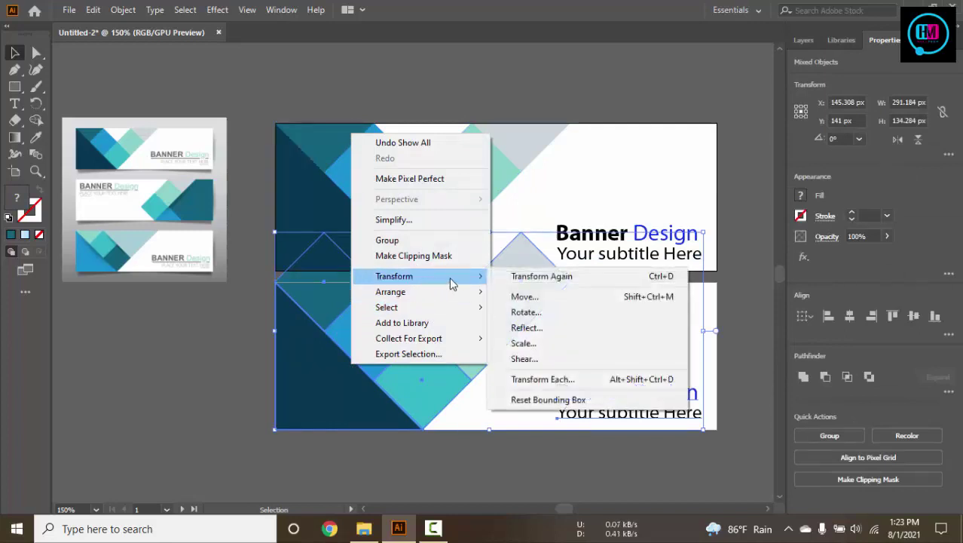
left_click(550, 328)
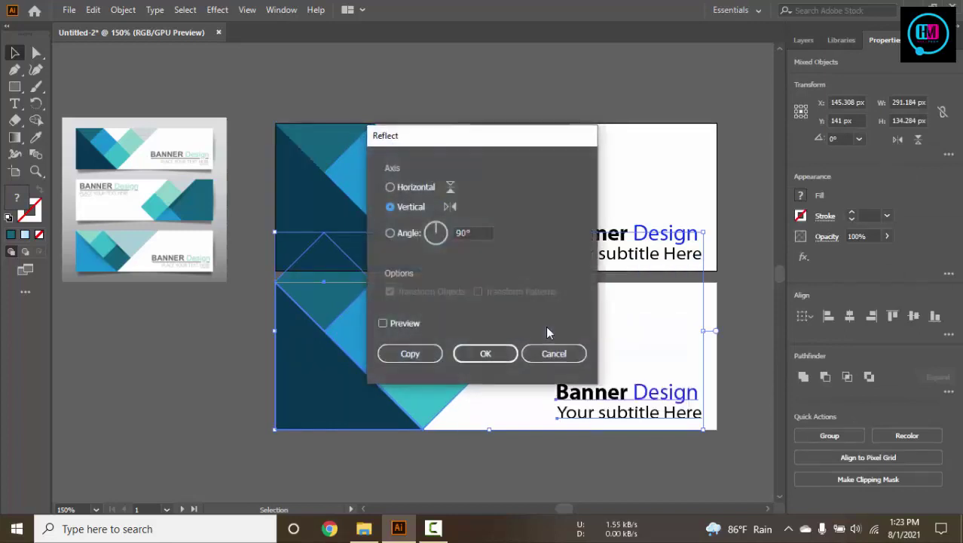
left_click(405, 325)
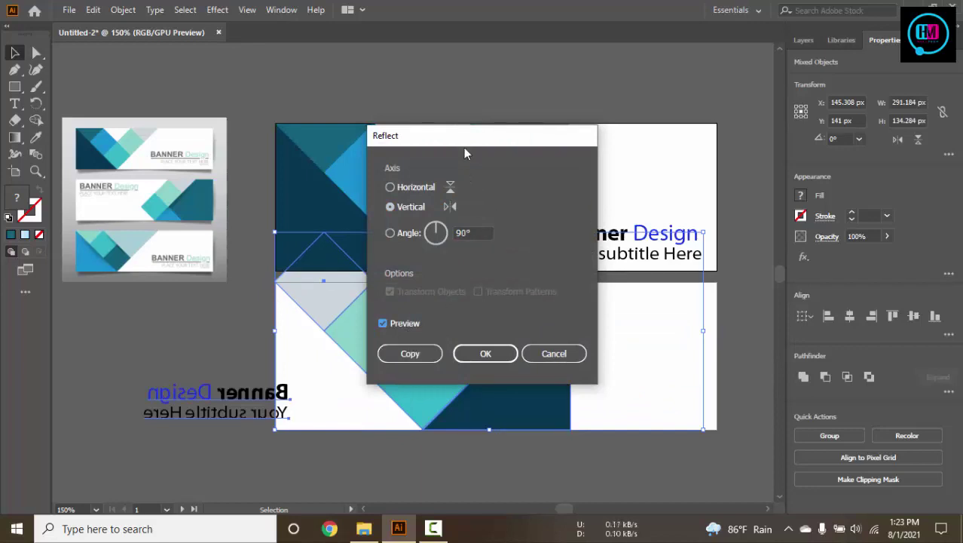
left_click_drag(465, 140, 679, 85)
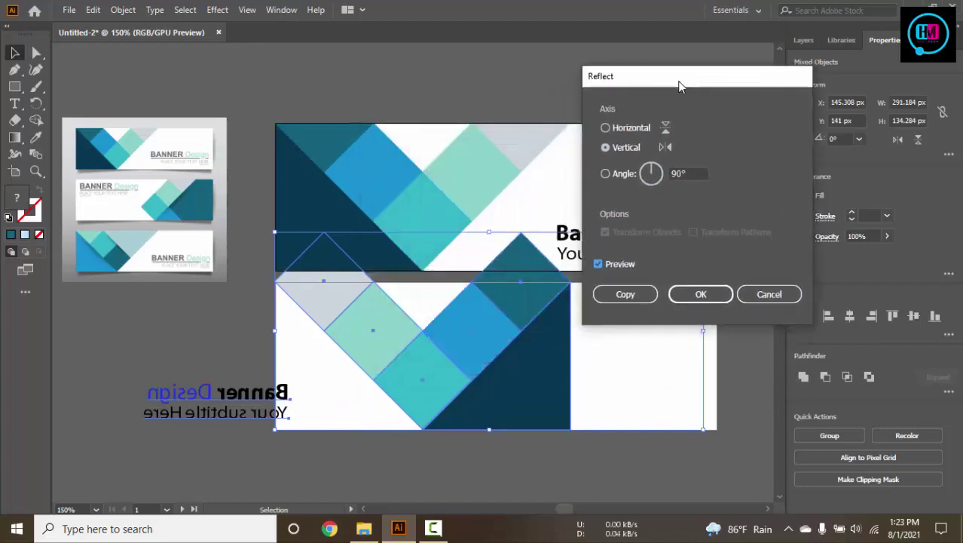
left_click(607, 128)
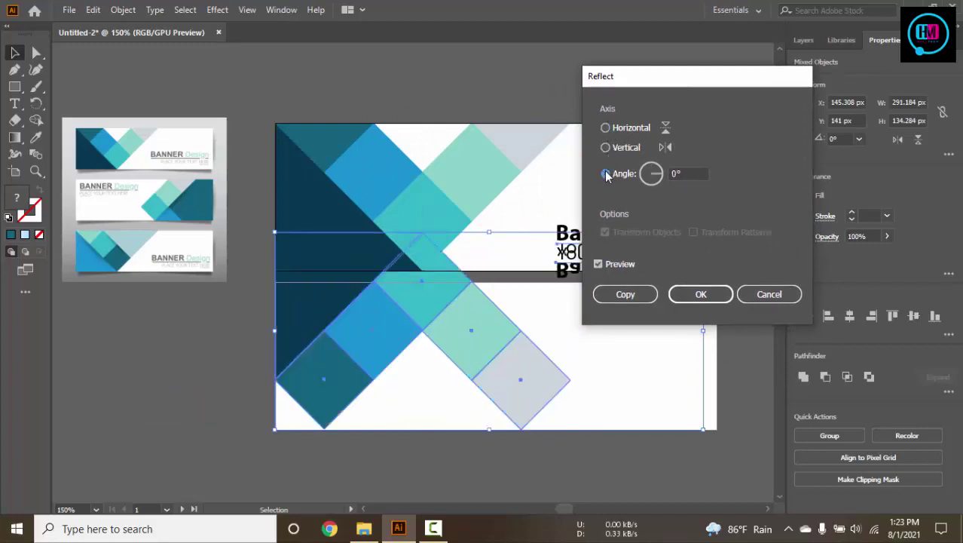
left_click(605, 150)
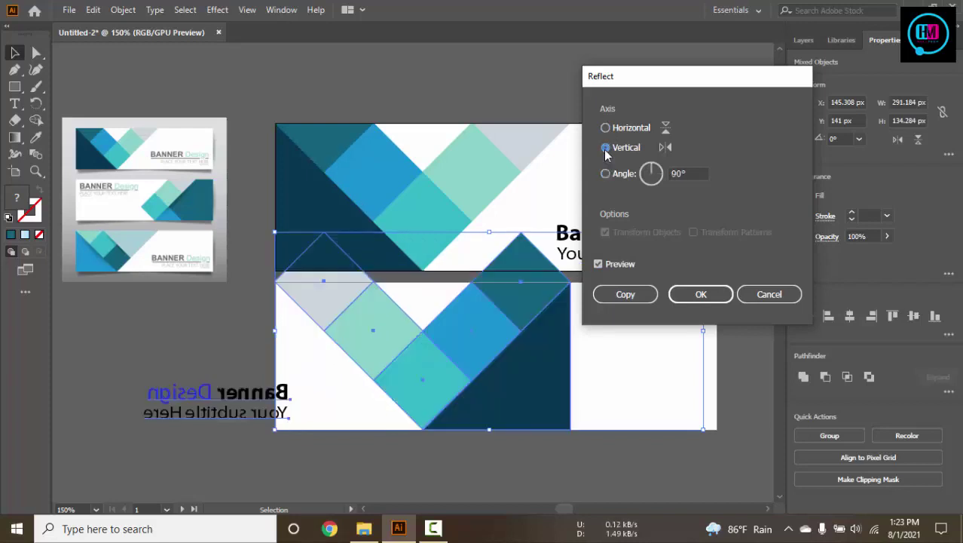
left_click(713, 302)
left_click(634, 454)
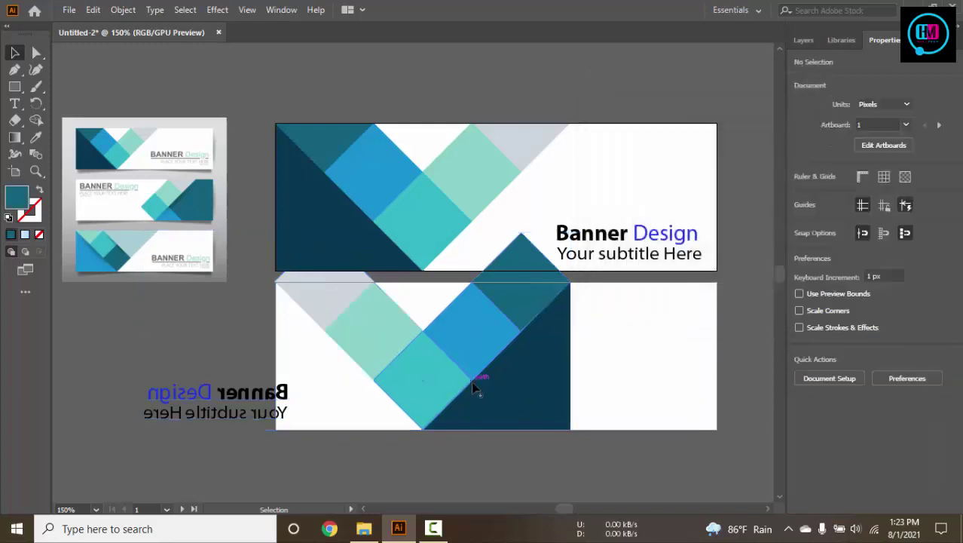
- Shift the lower banner's diamond shapes about 100 px to the right
left_click(423, 377)
left_click_drag(167, 359, 224, 445)
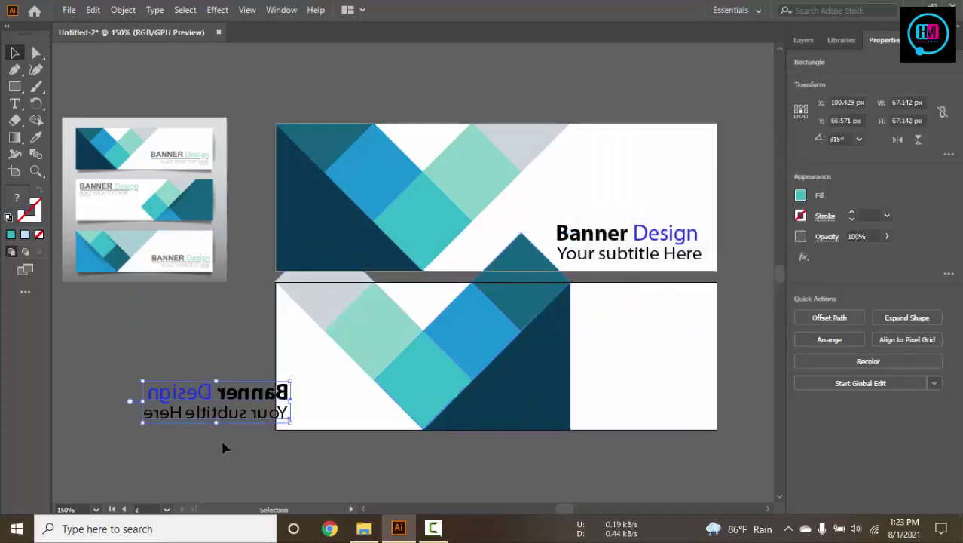
left_click(225, 444)
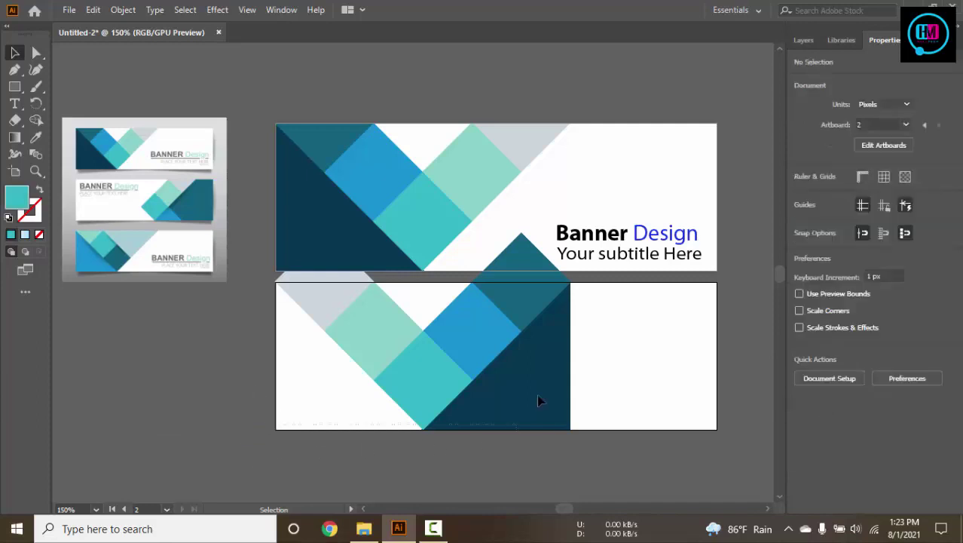
left_click(501, 350)
left_click_drag(497, 350, 645, 353)
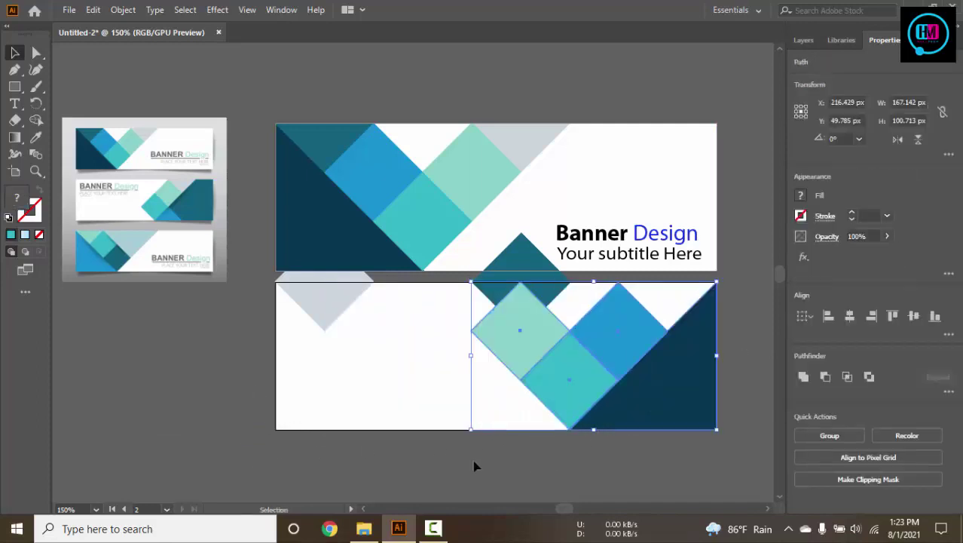
key("ctrl+z")
left_click(236, 452)
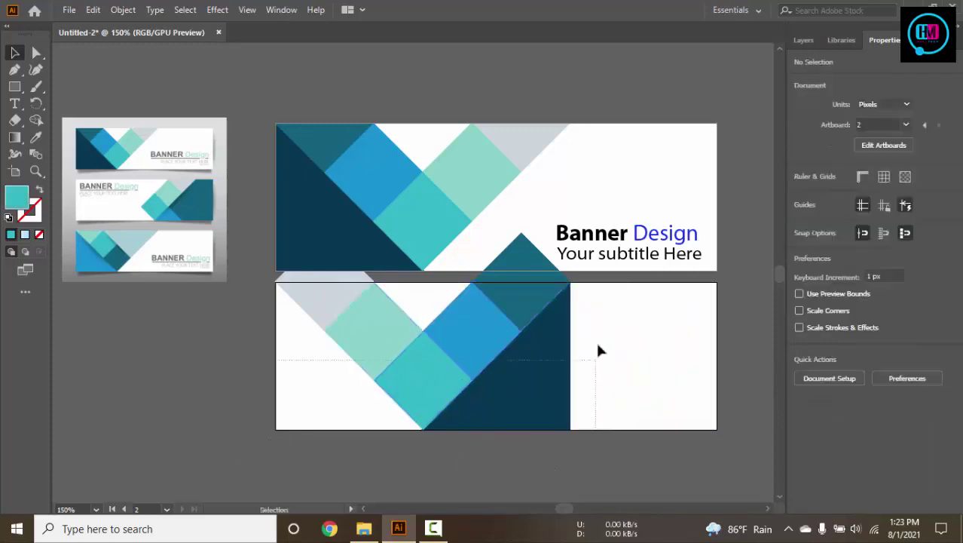
left_click_drag(525, 305, 673, 317)
left_click(638, 457)
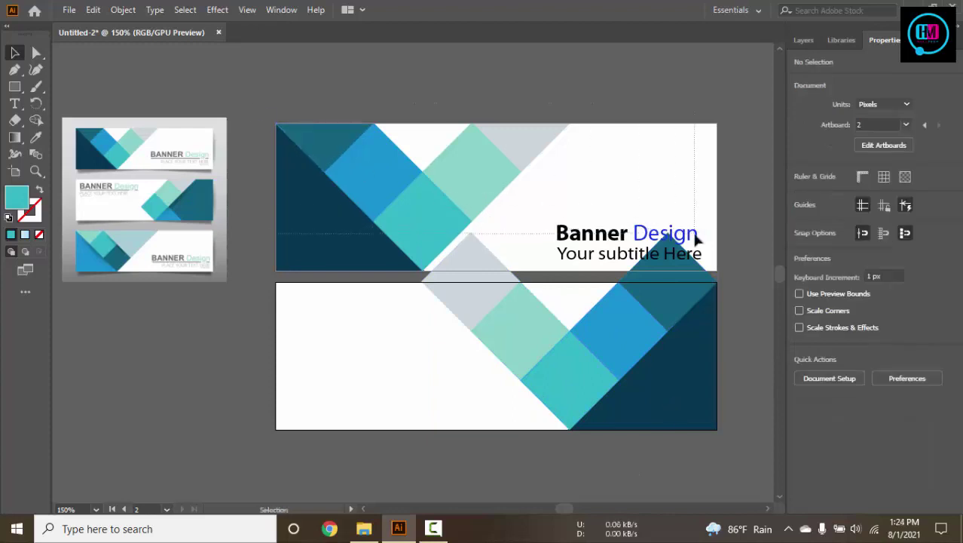
- Delete the banner shapes, undo the deletion, and select the grey diamond
left_click(717, 334)
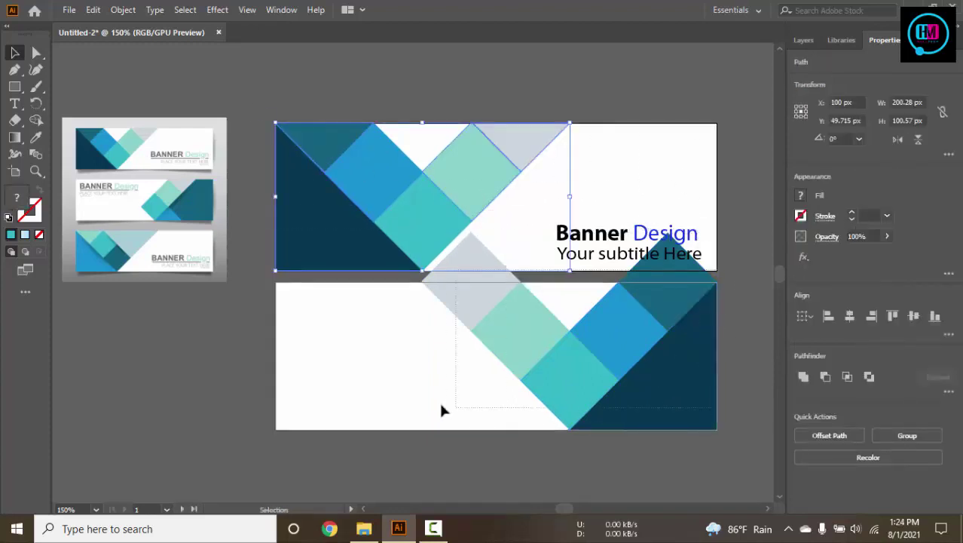
left_click(413, 410, "shift")
key("Delete")
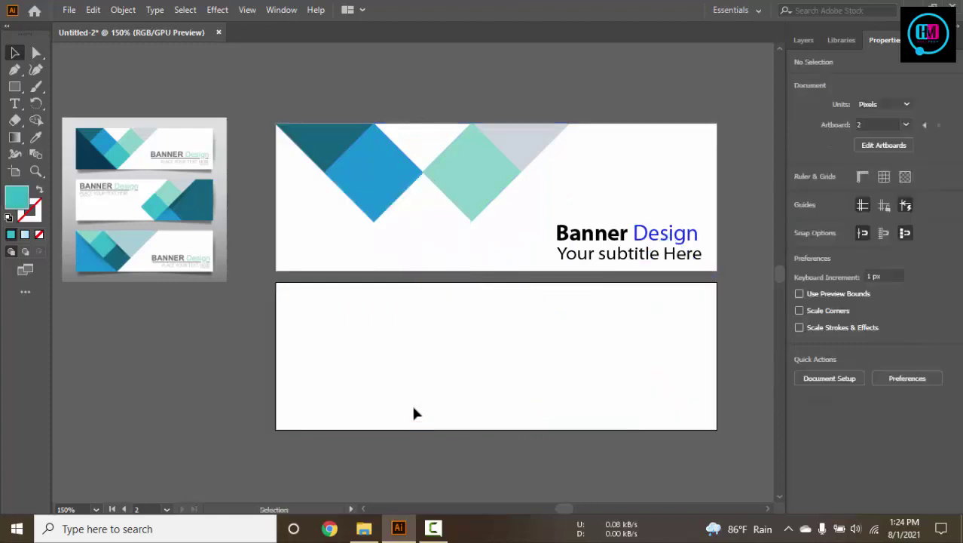
key("ctrl+z")
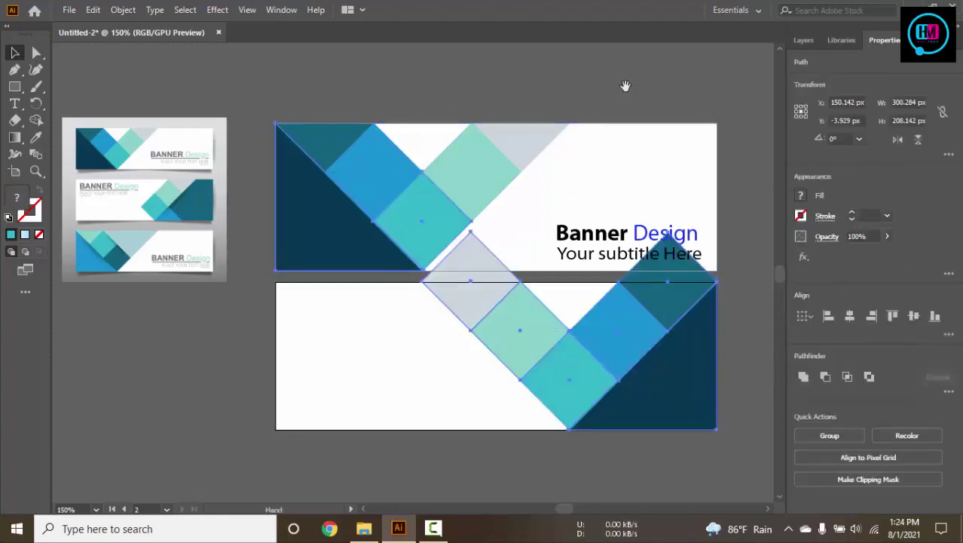
left_click_drag(631, 169, 613, 120)
left_click(643, 426)
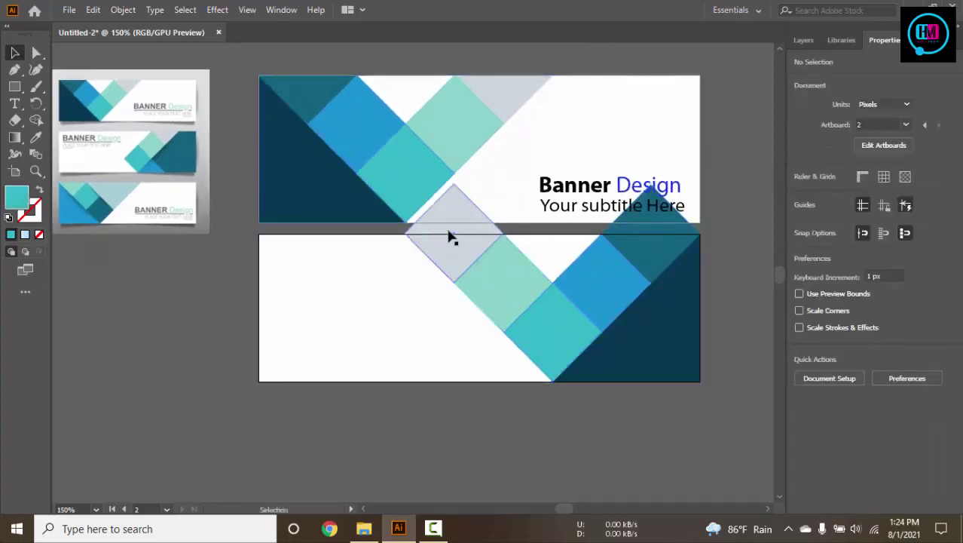
left_click(448, 236)
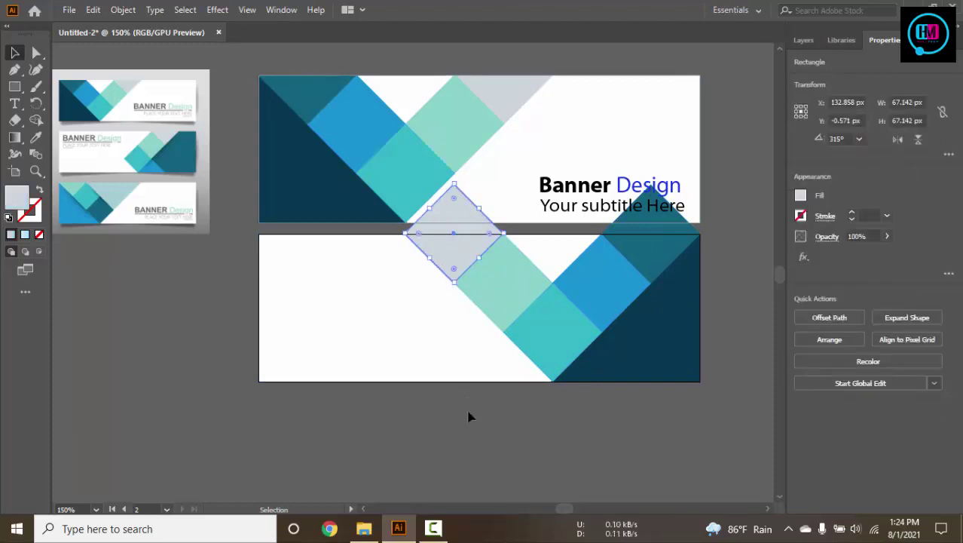
left_click(339, 424)
- Drag the second artboard and its mirrored artwork lower, clear of the top banner
left_click(16, 171)
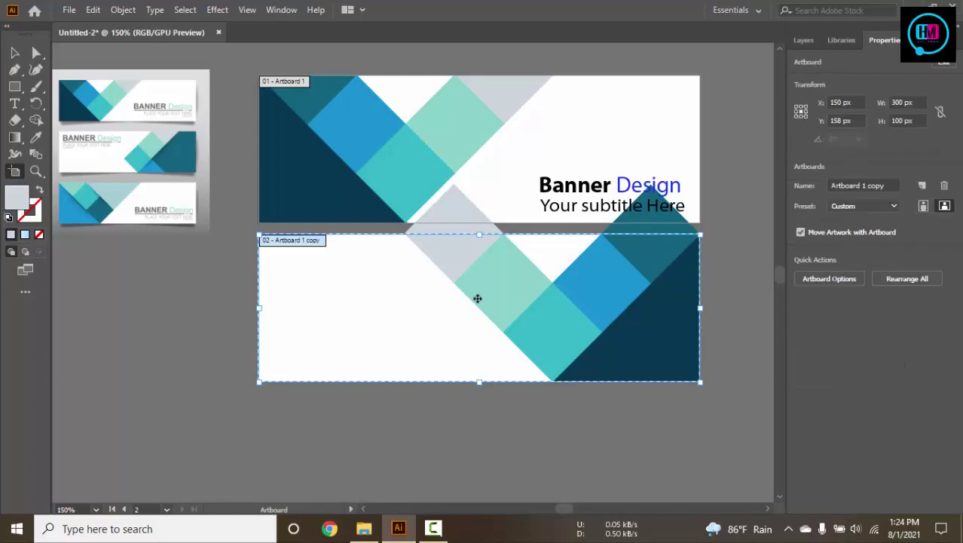
left_click_drag(548, 280, 543, 351)
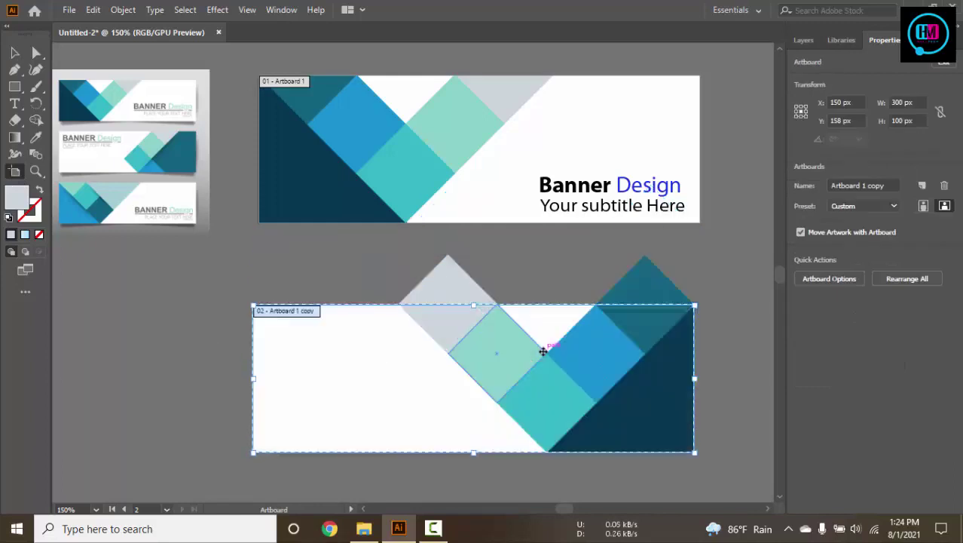
left_click(682, 264)
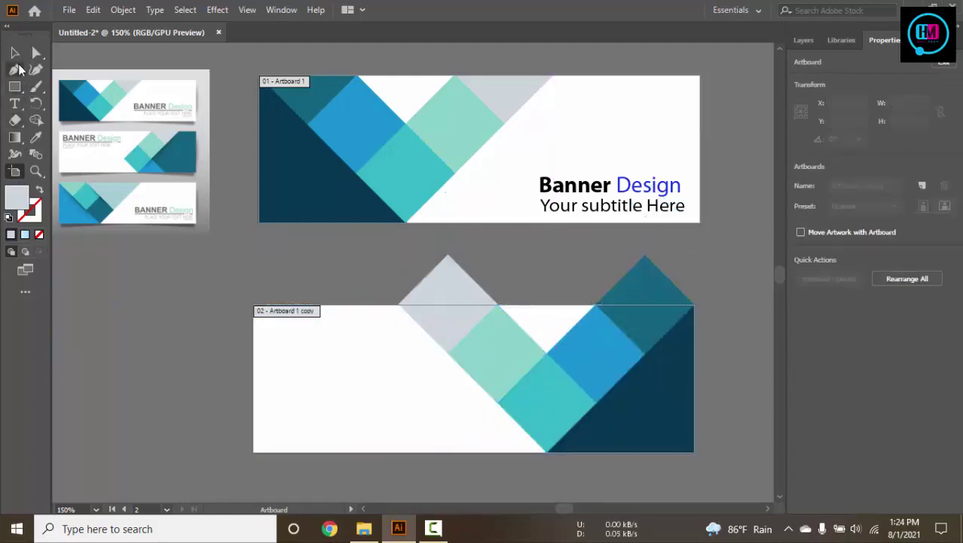
left_click(14, 52)
mouse_move(139, 300)
left_mouse_down()
mouse_move(155, 247)
mouse_move(178, 280)
left_mouse_up()
- Group the grey, green and teal diamonds, and separately the blue and dark-teal pair
left_click(534, 317)
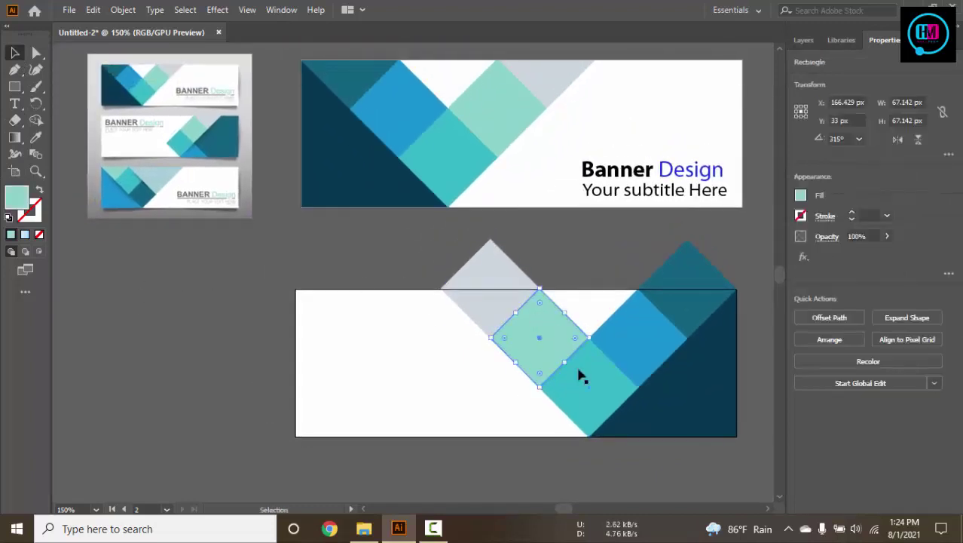
left_click(585, 392, "shift")
left_click(490, 290, "shift")
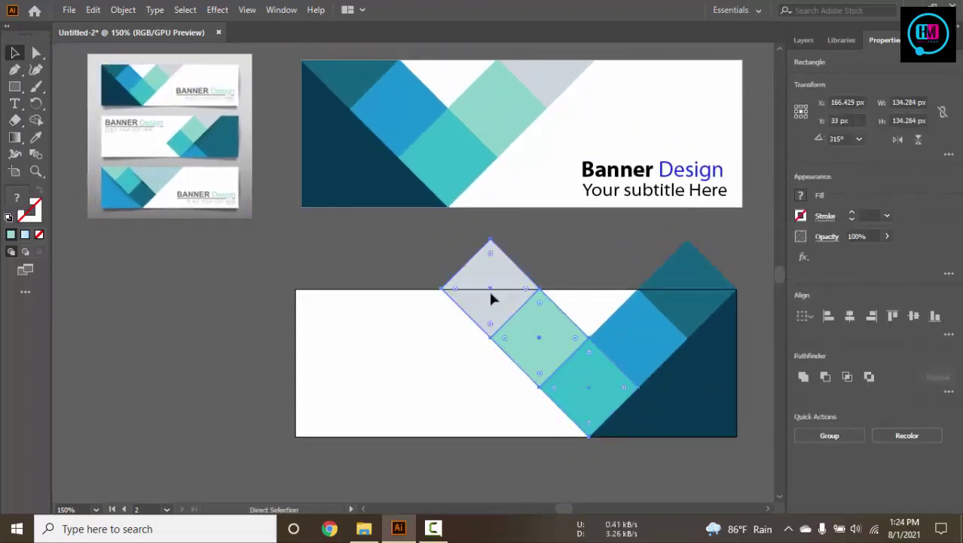
key("ctrl+g")
left_click(656, 347)
left_click(692, 314, "shift")
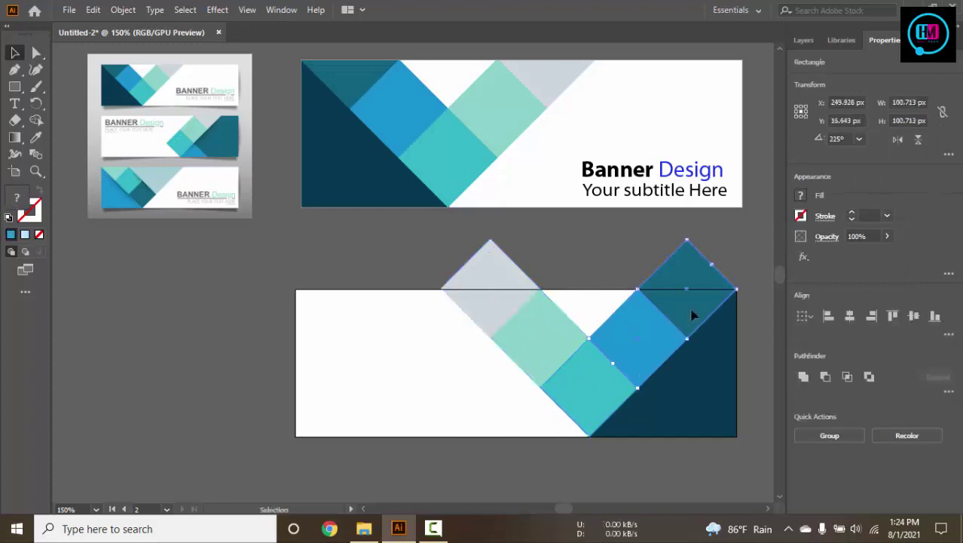
key("ctrl+g")
key("v")
left_click(179, 297)
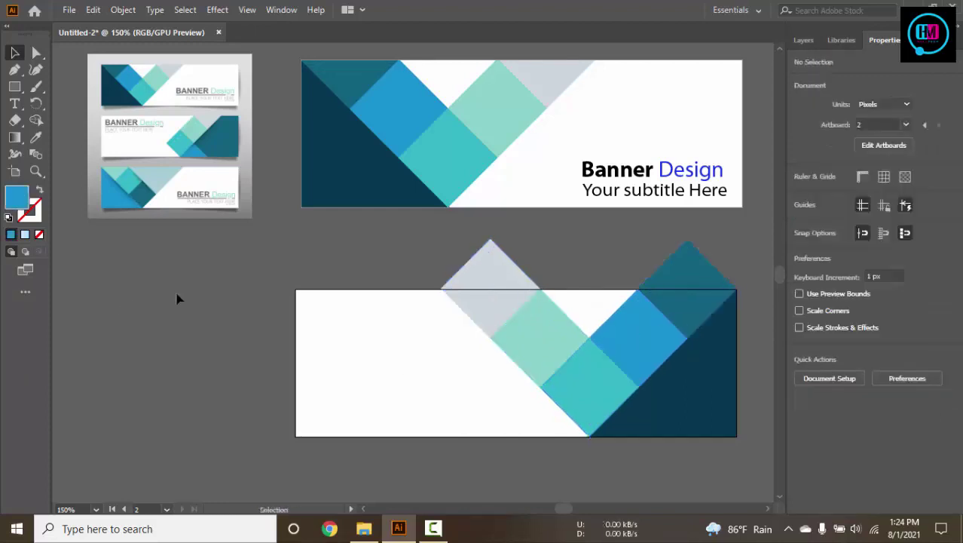
- Move the blue pair below the banner, then rotate the light group to 225° and shift it right
left_click(501, 318)
left_click(673, 308)
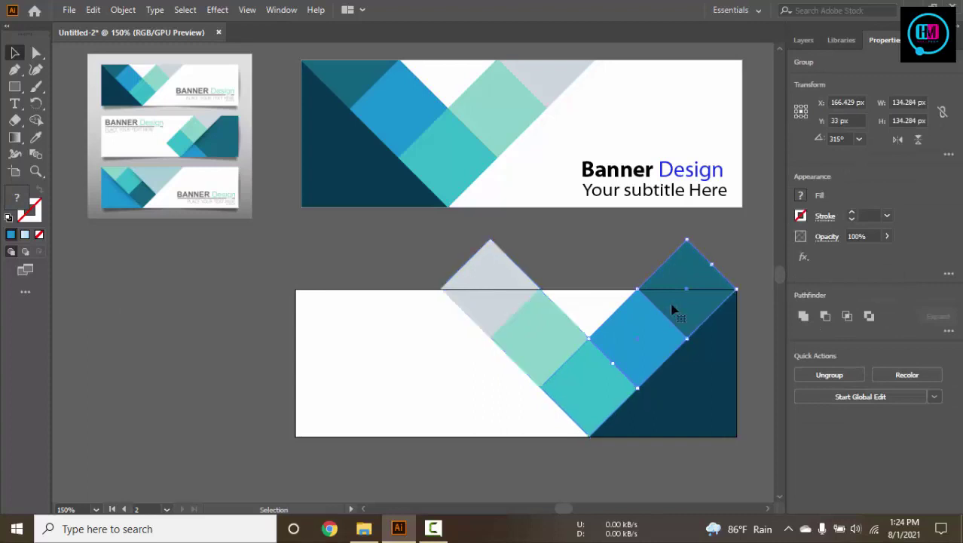
left_click_drag(656, 322, 344, 437)
left_click(535, 332)
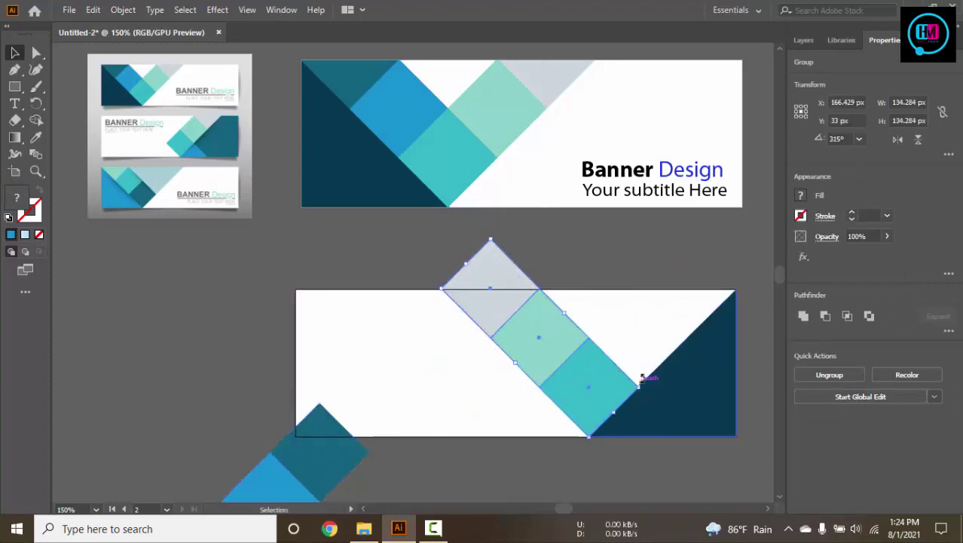
left_click_drag(646, 390, 488, 469)
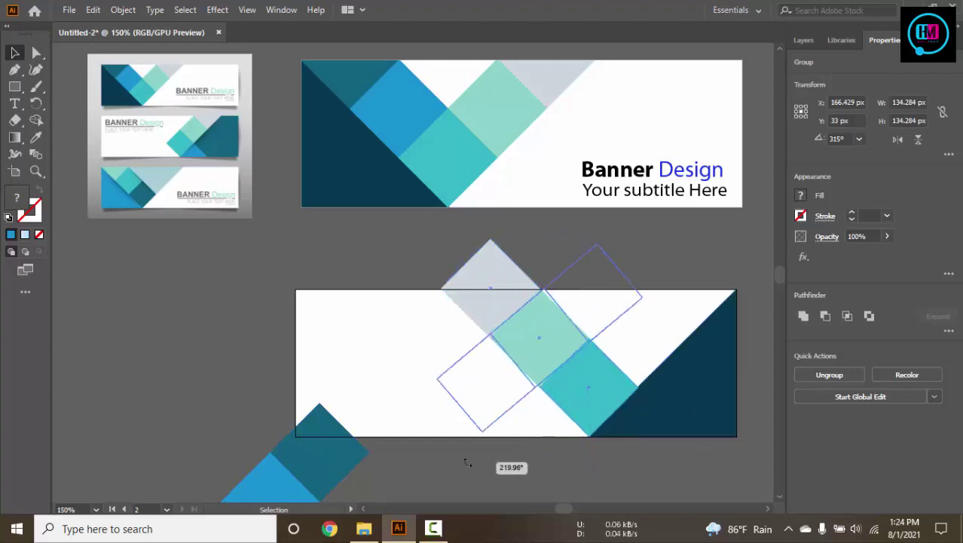
left_click_drag(533, 343, 633, 342)
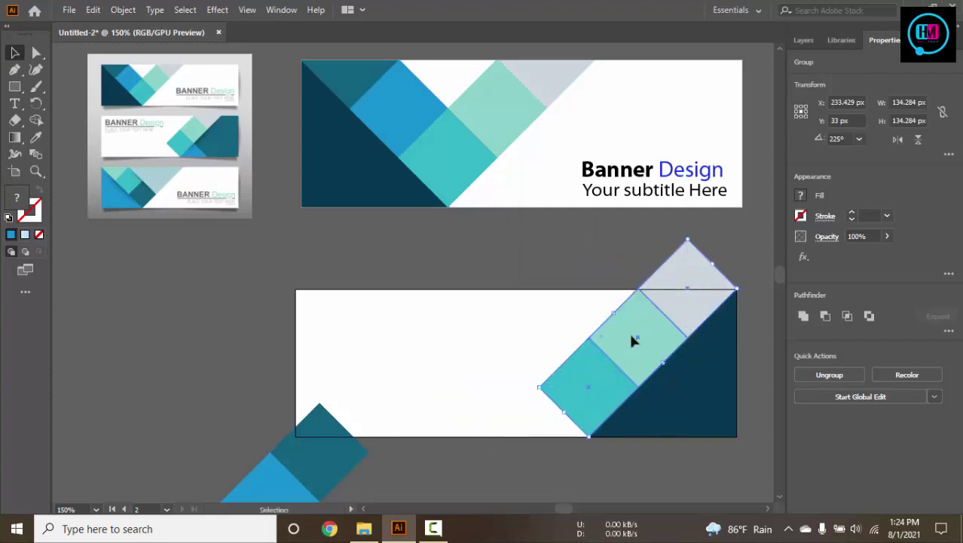
key("Down")
key("Left")
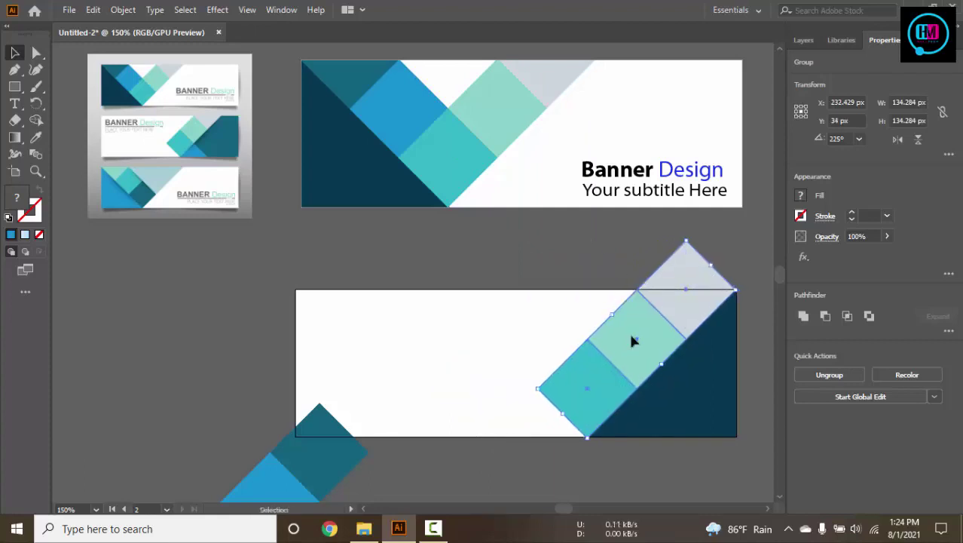
left_click(287, 229)
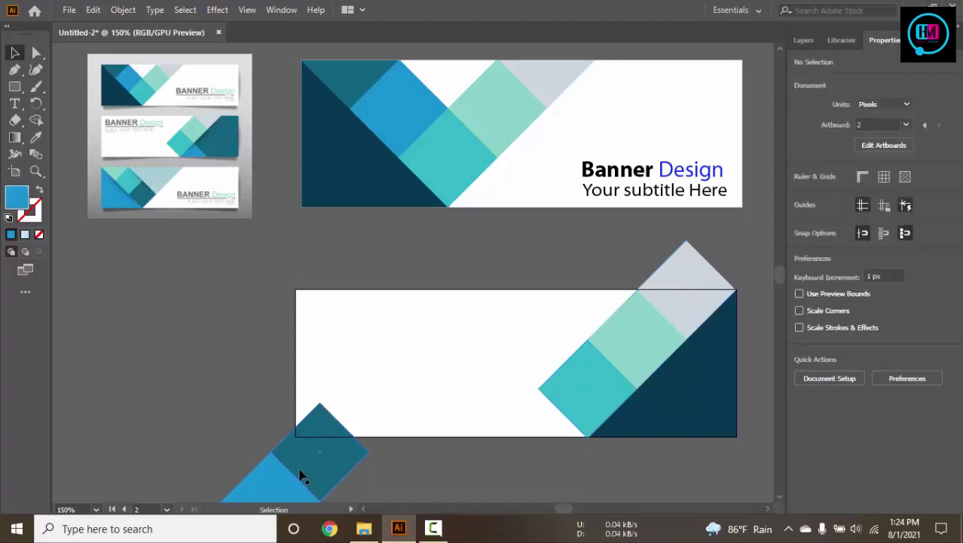
- Rotate the blue and dark-teal pair to 135° and place it at the strip's lower end
left_click_drag(305, 461, 459, 411)
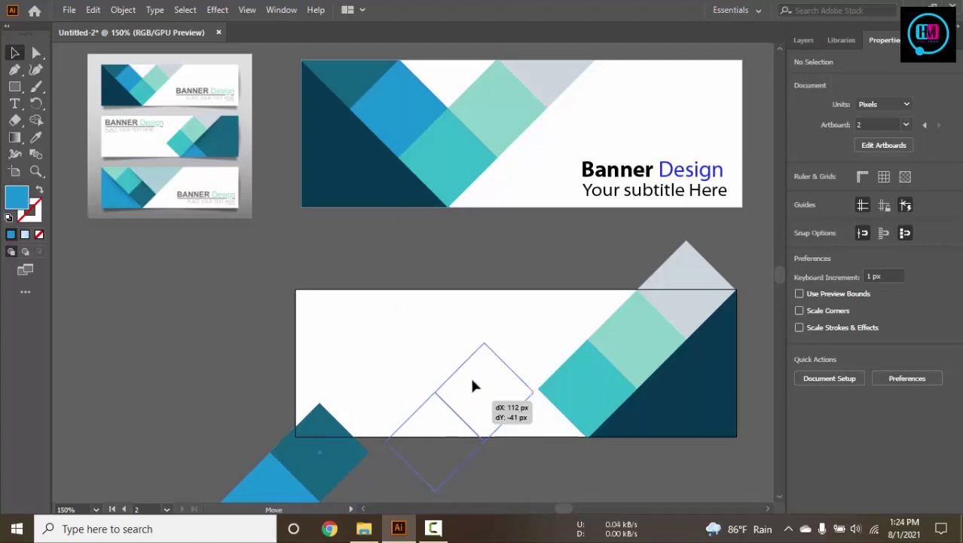
left_click_drag(461, 414, 480, 374)
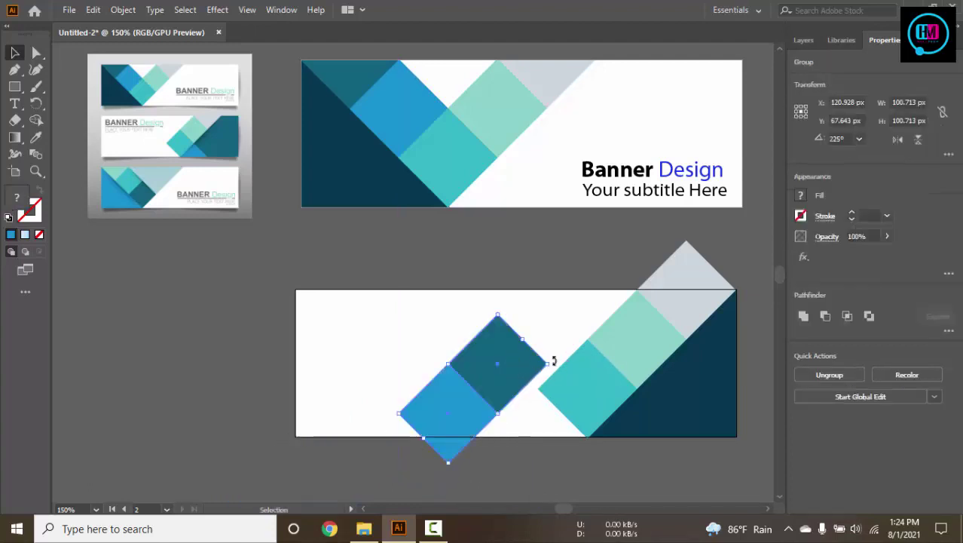
left_click_drag(554, 362, 508, 442)
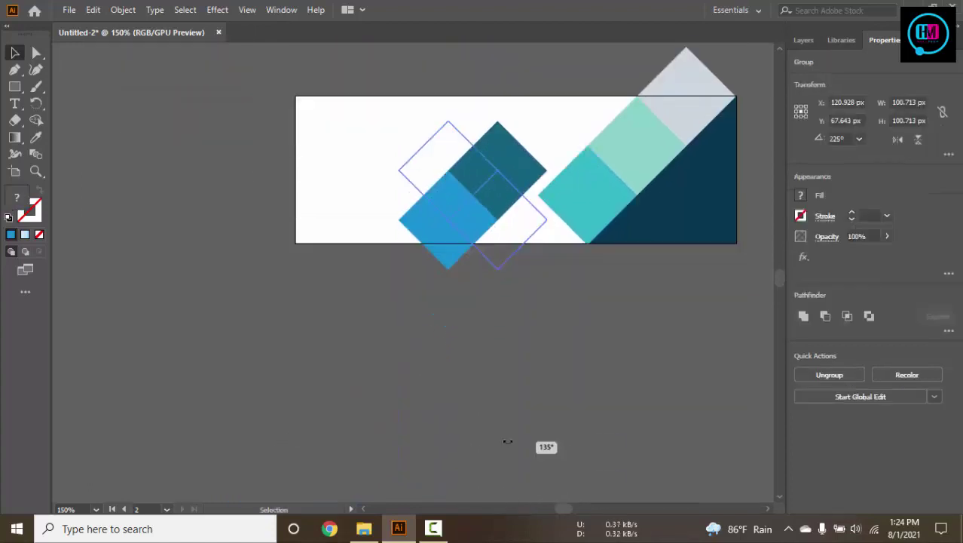
left_click_drag(657, 324, 652, 489)
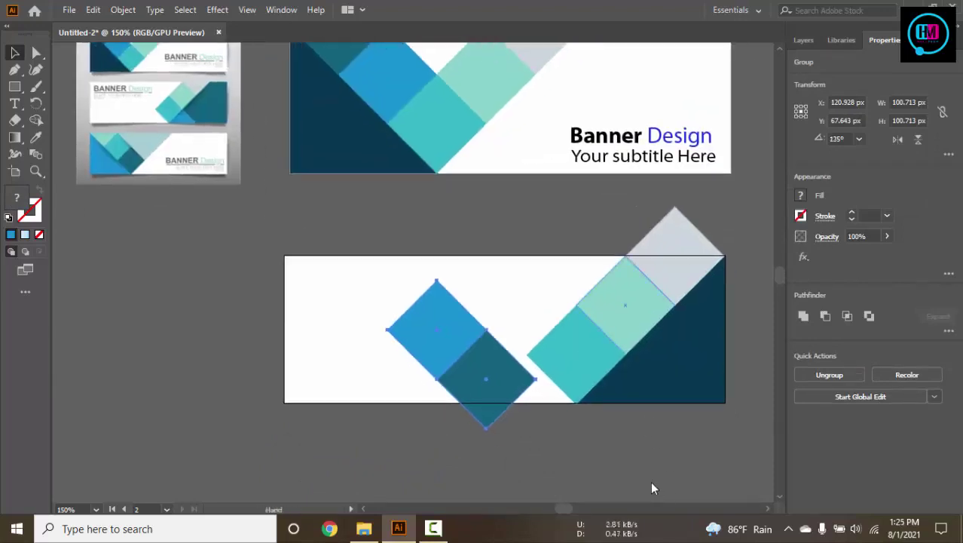
left_click_drag(496, 360, 587, 433)
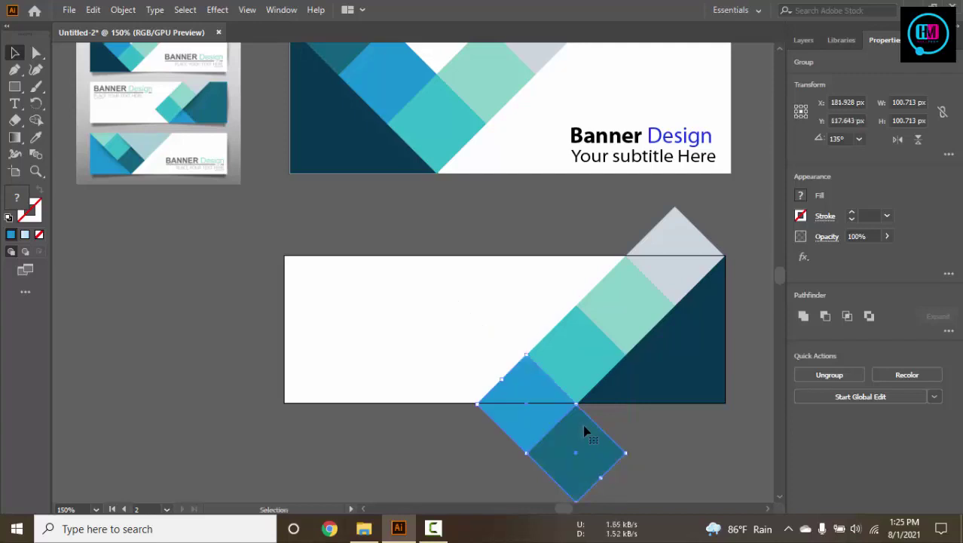
key("ctrl+h")
left_click(547, 413)
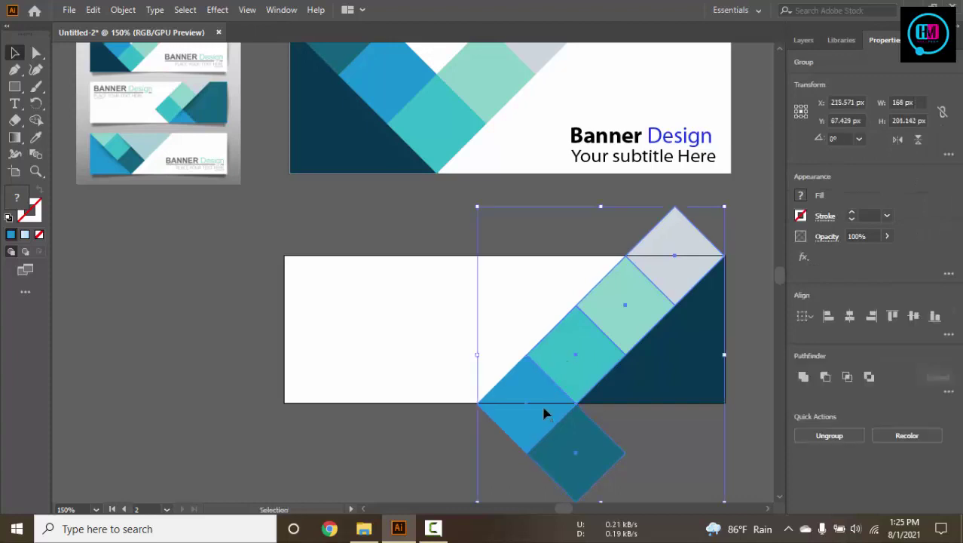
- Line the diamond strip up with the dark triangle's corner
mouse_move(588, 303)
left_mouse_down()
mouse_move(521, 287)
mouse_move(435, 287)
left_mouse_up()
left_click(613, 389)
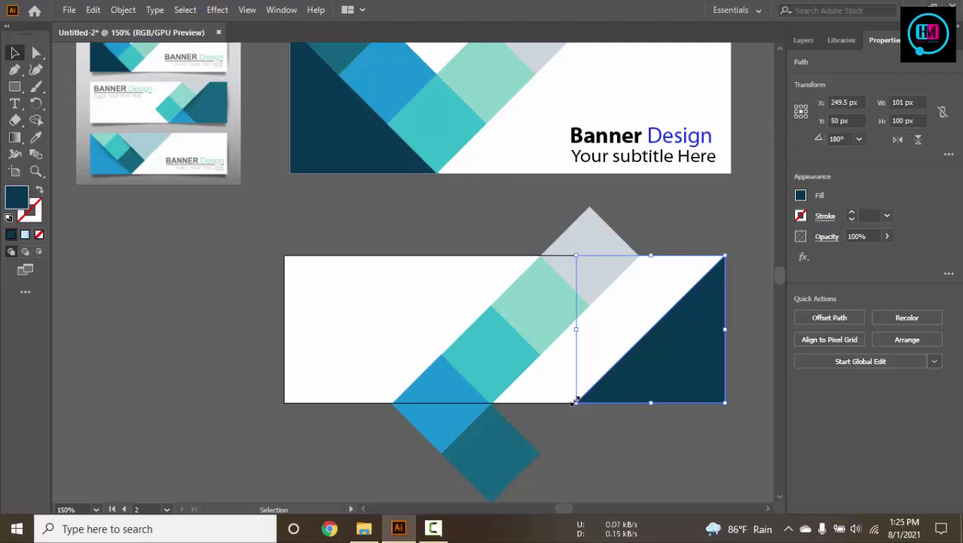
mouse_move(491, 402)
left_mouse_down()
mouse_move(576, 400)
mouse_move(566, 341)
left_mouse_up()
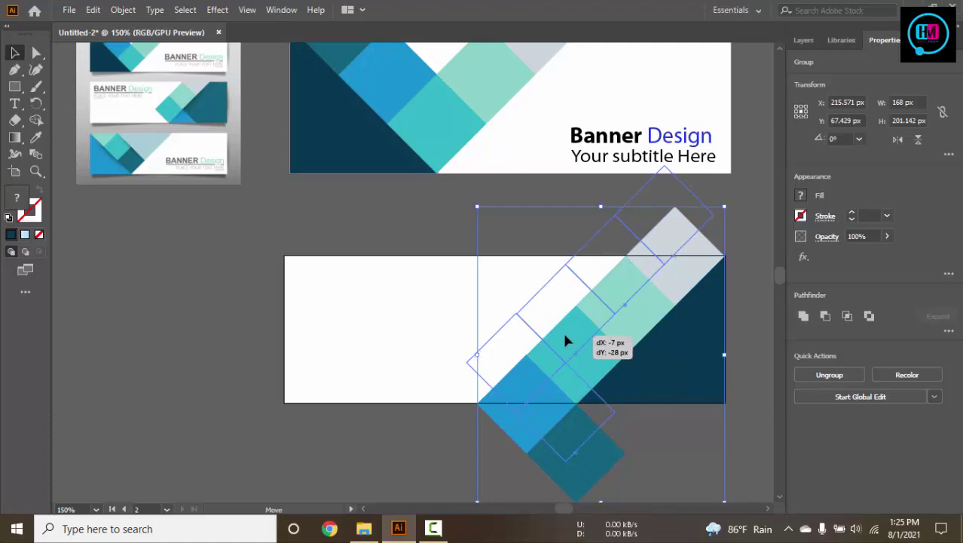
left_click(646, 392)
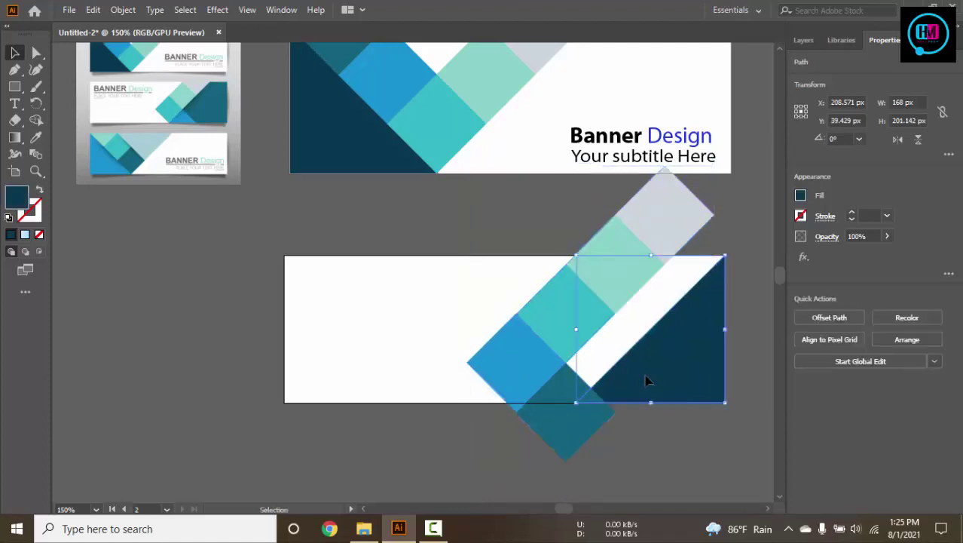
left_click_drag(578, 258, 508, 235)
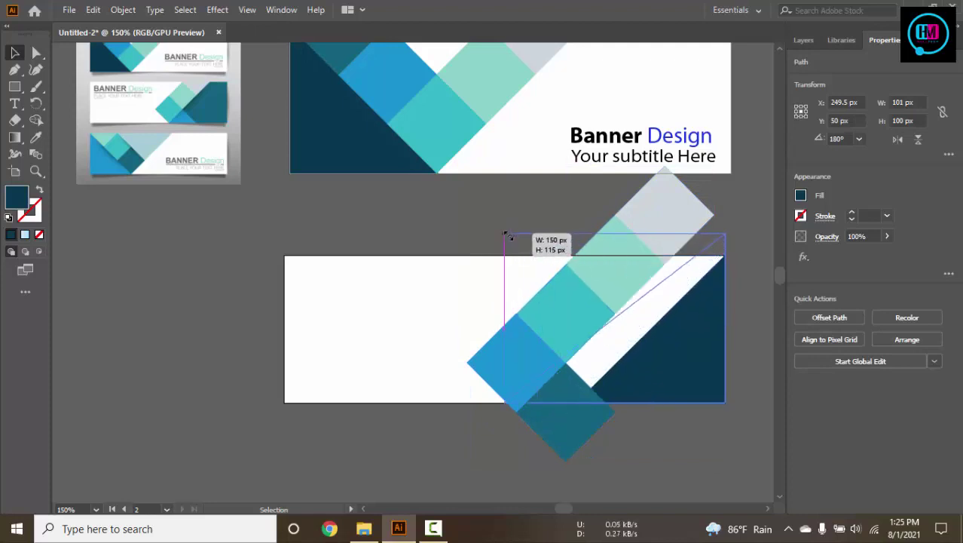
left_click_drag(509, 235, 511, 234)
key("ctrl+z")
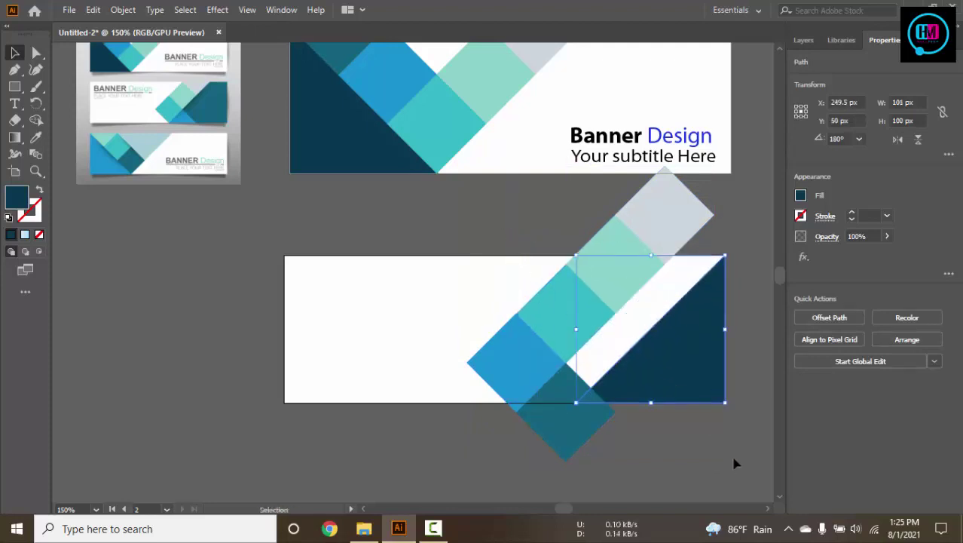
- Nudge the diamond strip slightly up-left and delete the dark navy triangle
left_click(735, 463)
left_click_drag(624, 260, 596, 252)
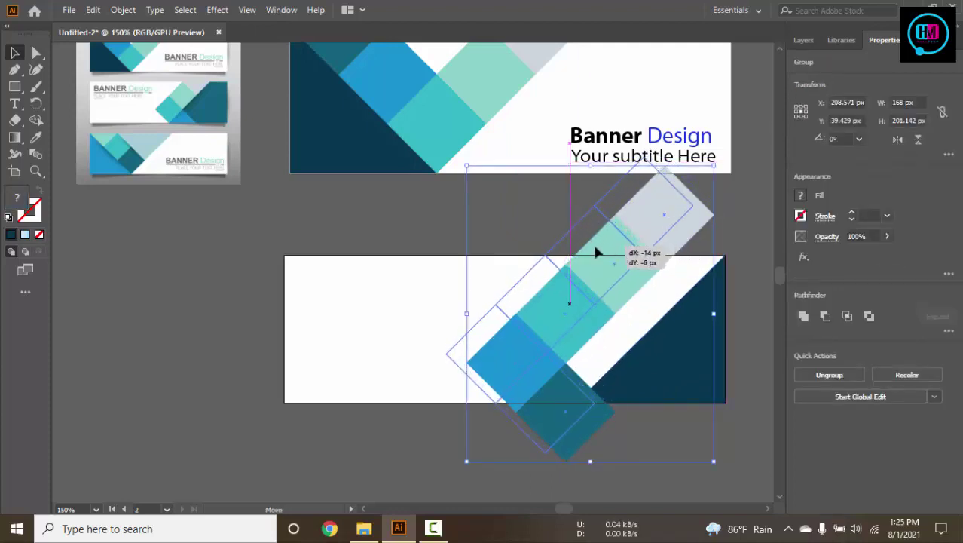
left_click_drag(581, 366, 505, 380)
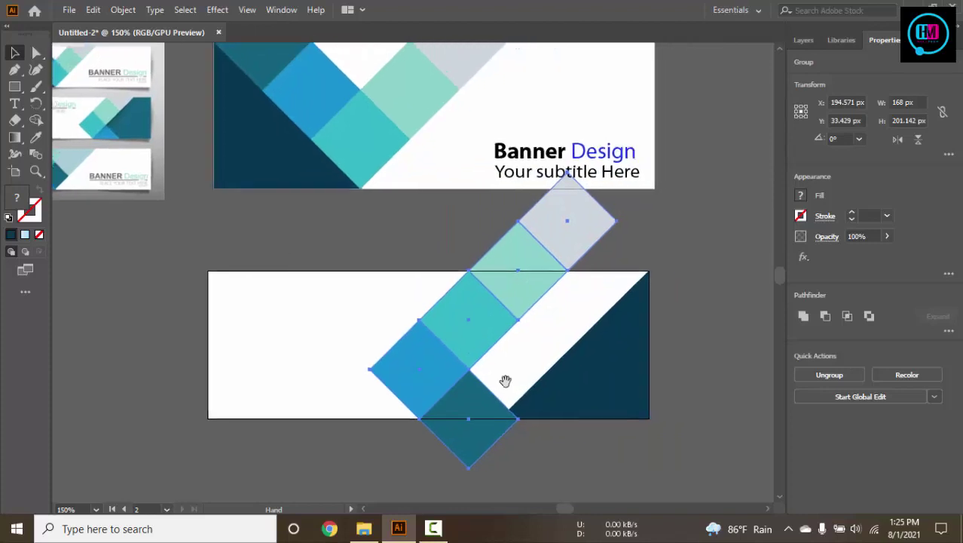
left_click(607, 379)
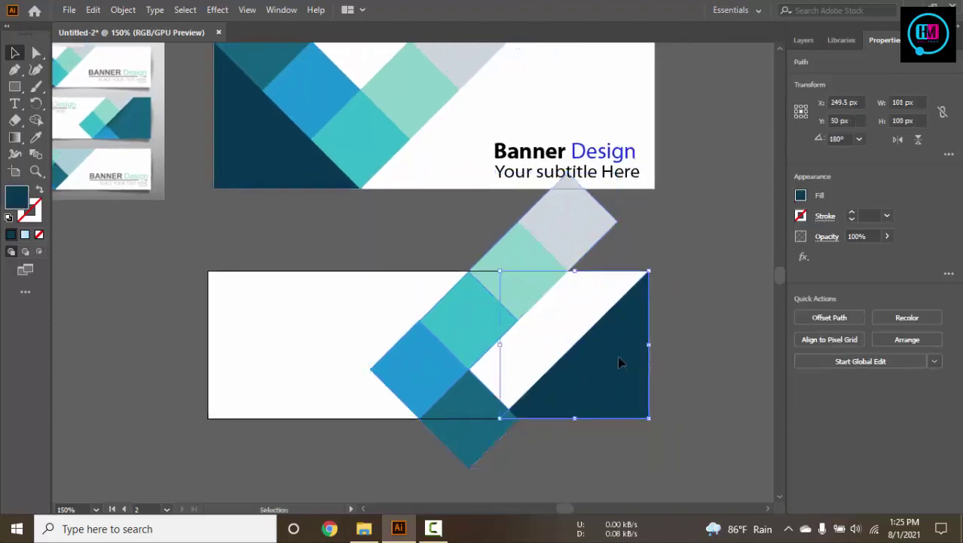
key("Delete")
- Pen-draw a closed 122 × 100 px navy shape filling the banner's right side beside the strip
key("p")
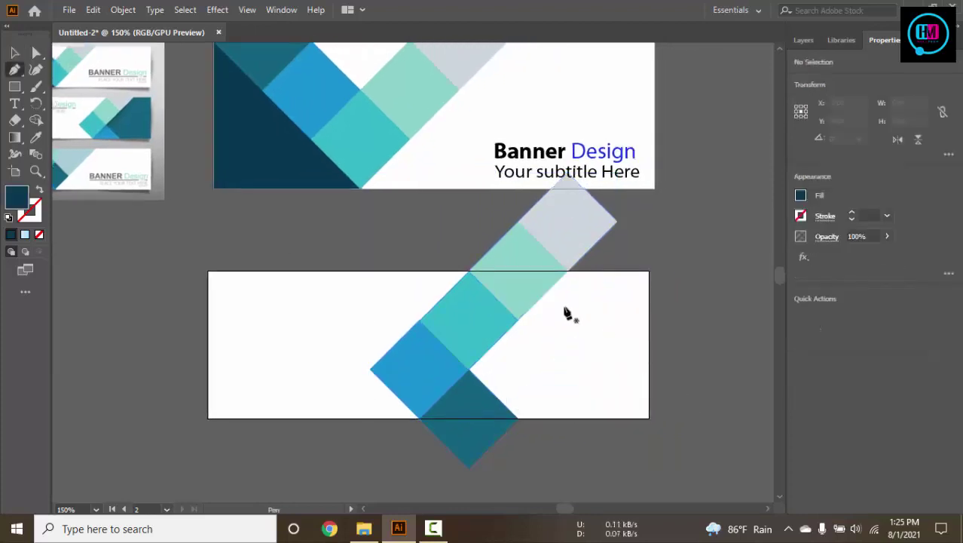
left_click(568, 271)
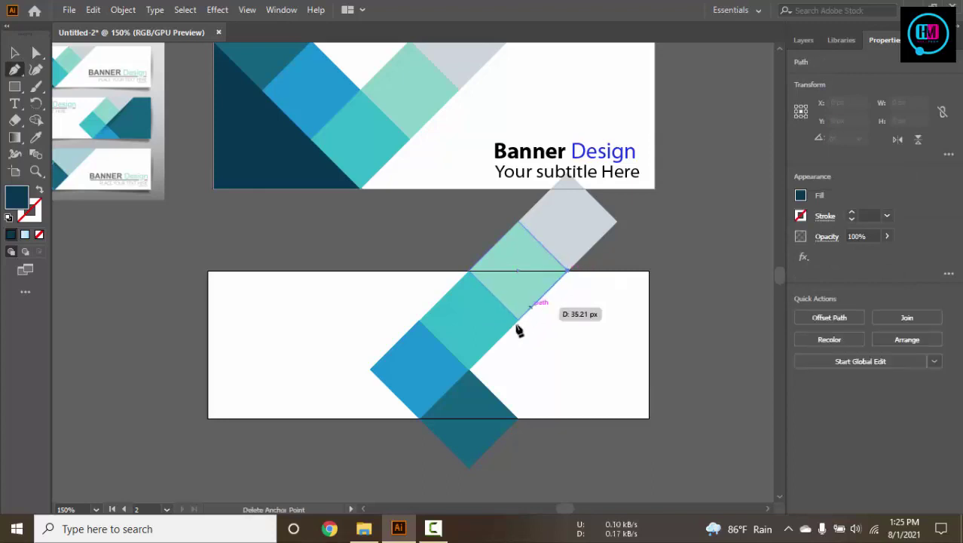
left_click(518, 418)
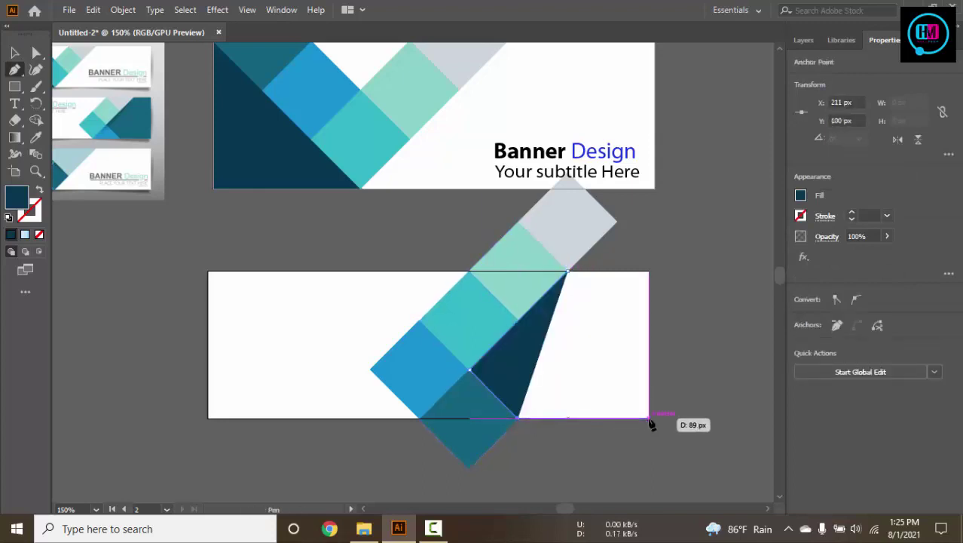
left_click(649, 418)
left_click(649, 271)
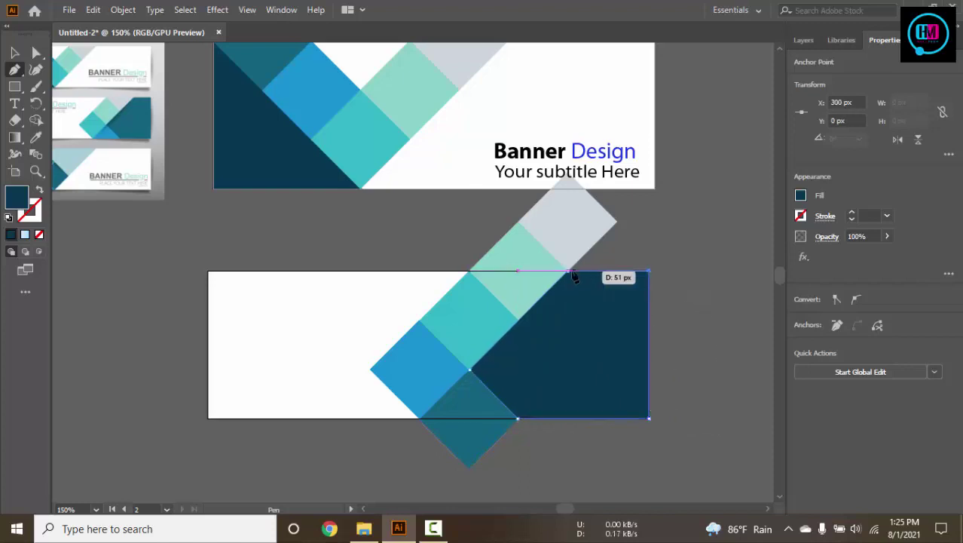
left_click(568, 270)
left_click(14, 52)
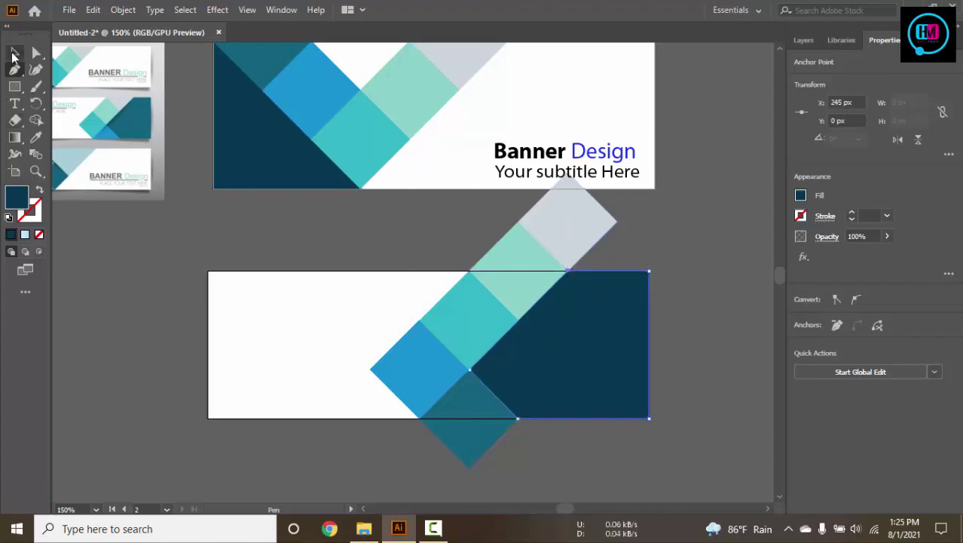
left_click(292, 263)
mouse_move(268, 227)
left_mouse_down()
mouse_move(535, 275)
mouse_move(313, 266)
left_mouse_up()
left_click(687, 369)
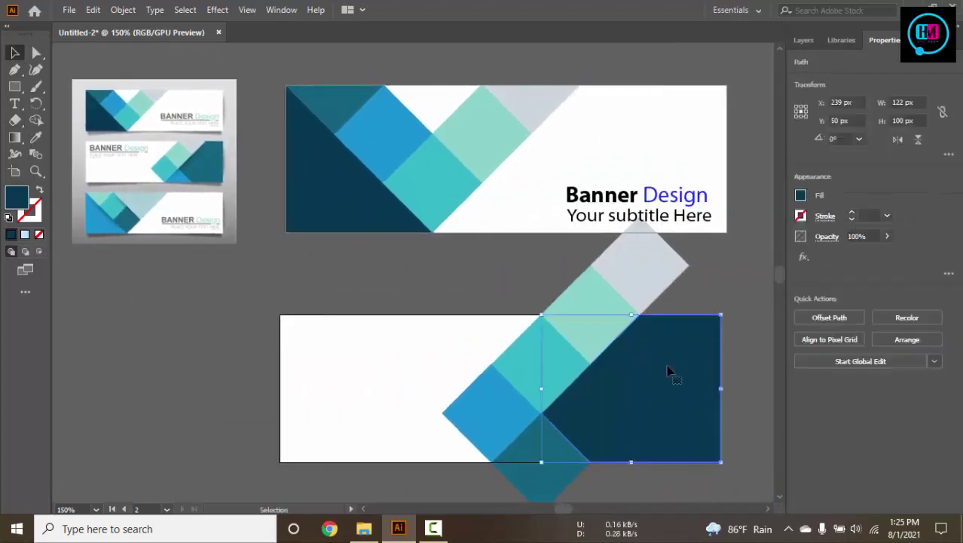
left_click(201, 318)
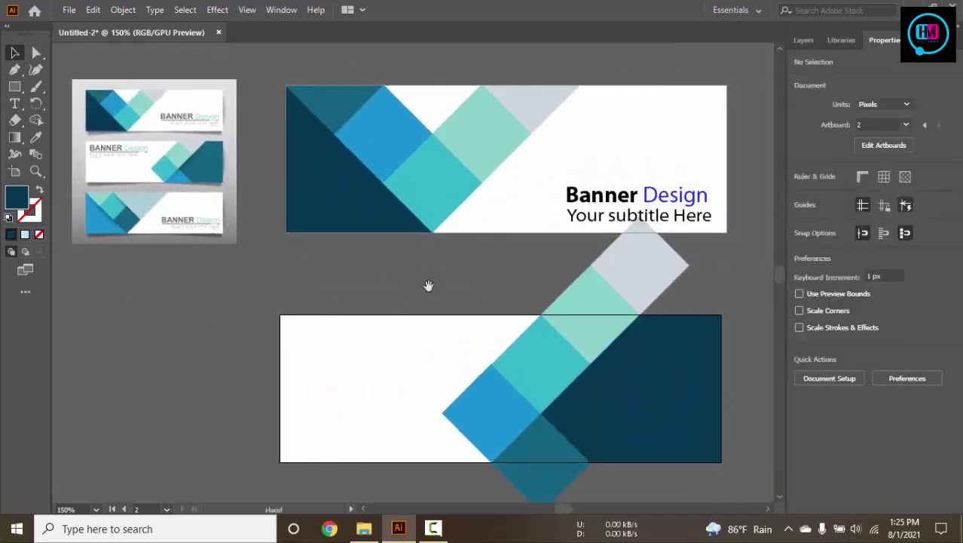
left_click_drag(573, 202, 673, 215)
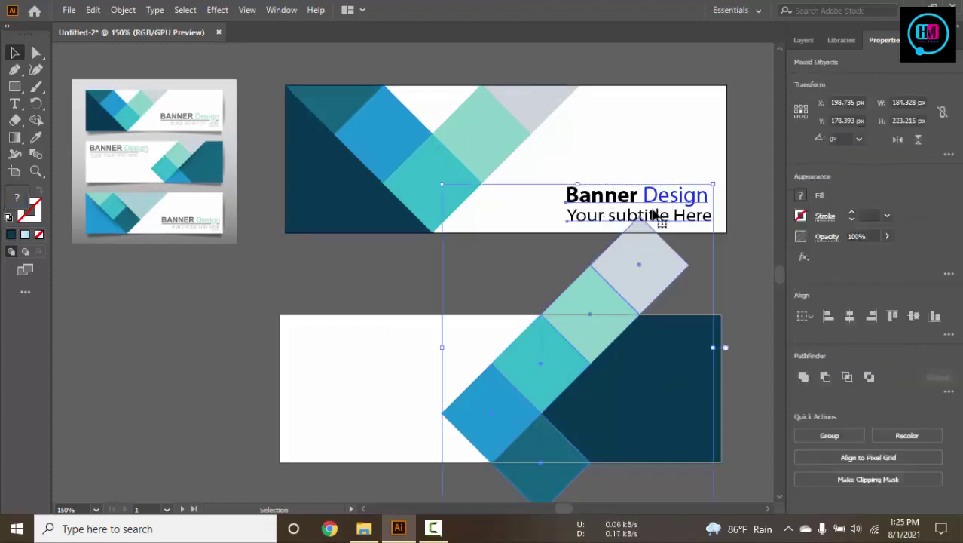
left_click(372, 284)
left_click(630, 263)
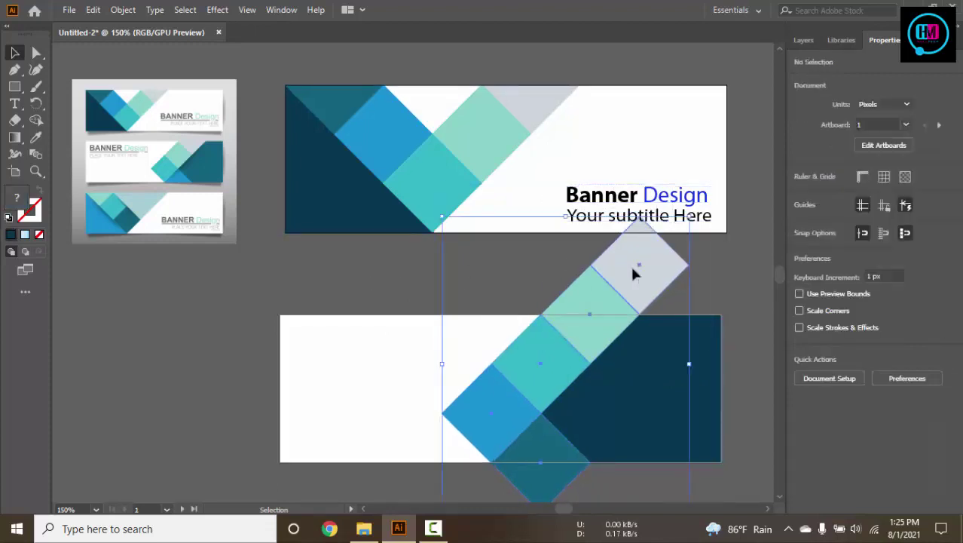
left_click(367, 280)
key("shift+o")
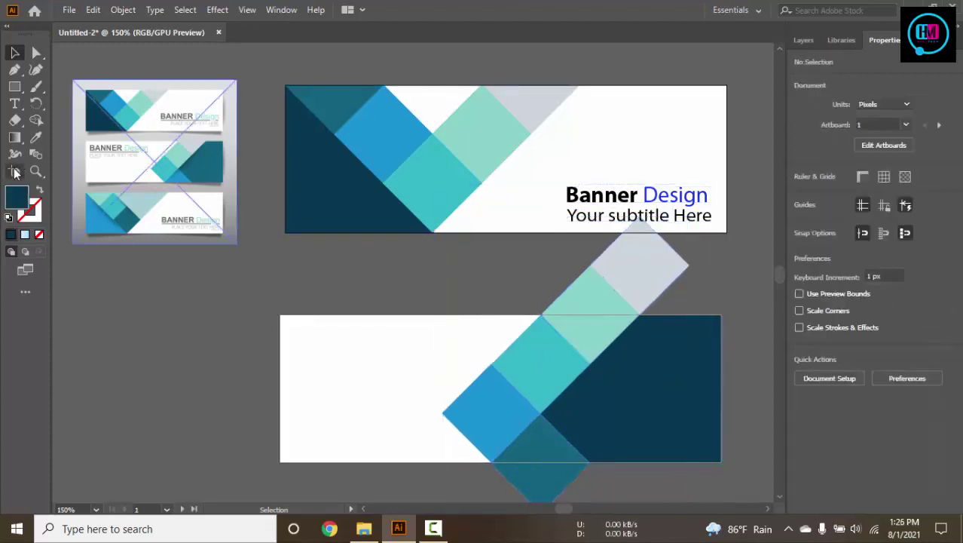
left_click(482, 280)
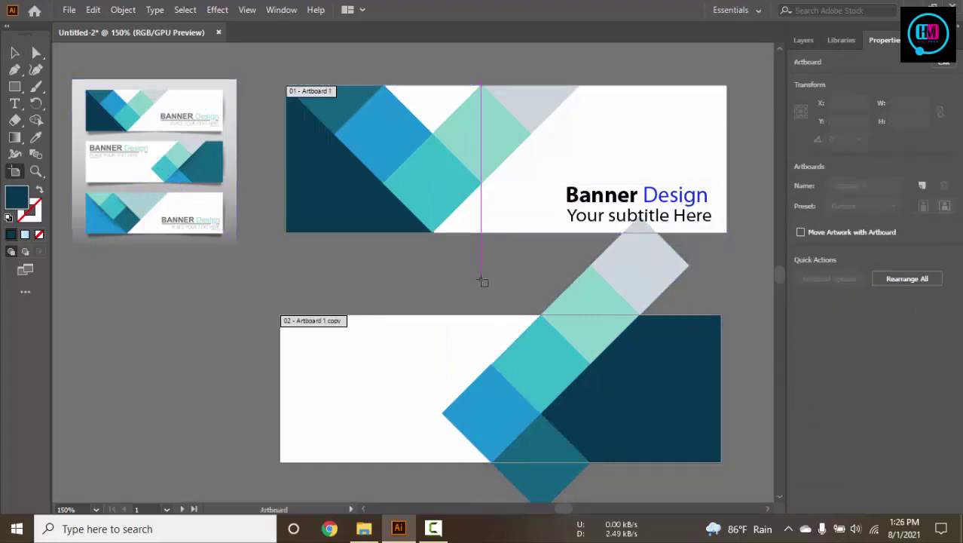
key("Escape")
scroll(477, 281, "down", 3)
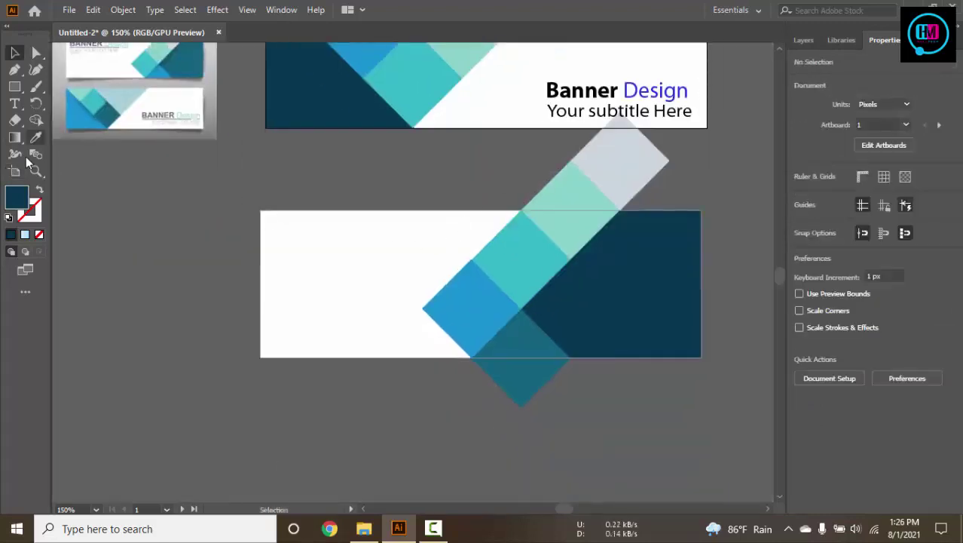
- Move the lower artboard and its artwork down to Y 272 px
left_click(15, 171)
left_click(14, 53)
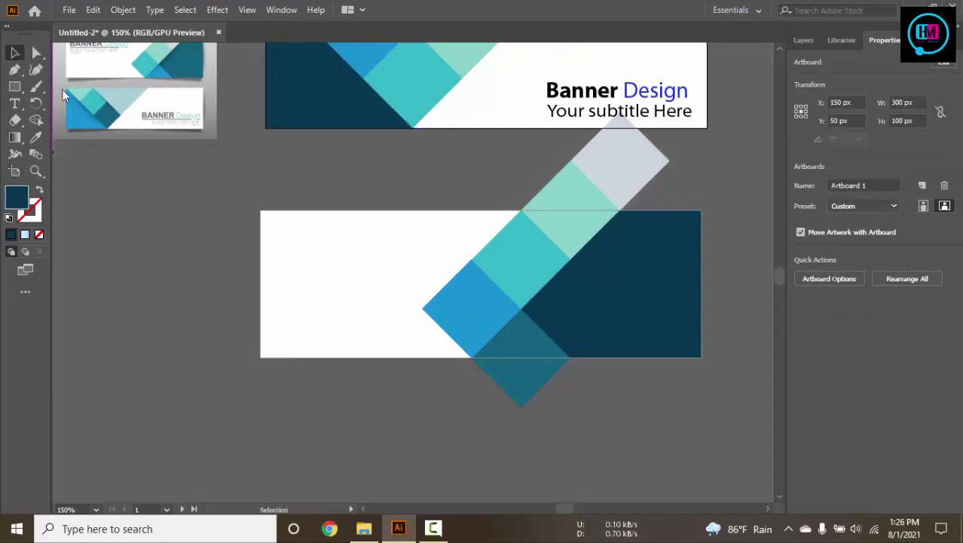
left_click(458, 226)
left_click(15, 172)
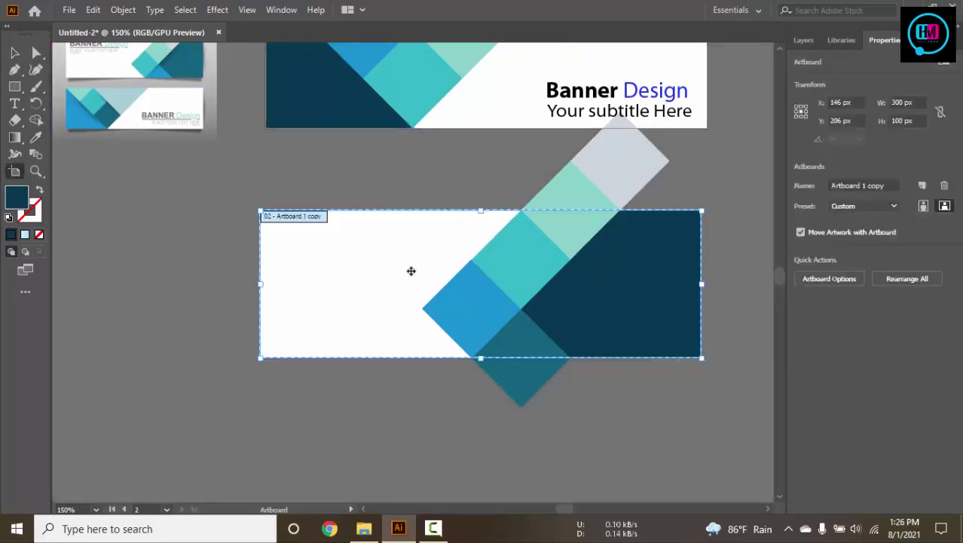
left_click_drag(526, 270, 525, 360)
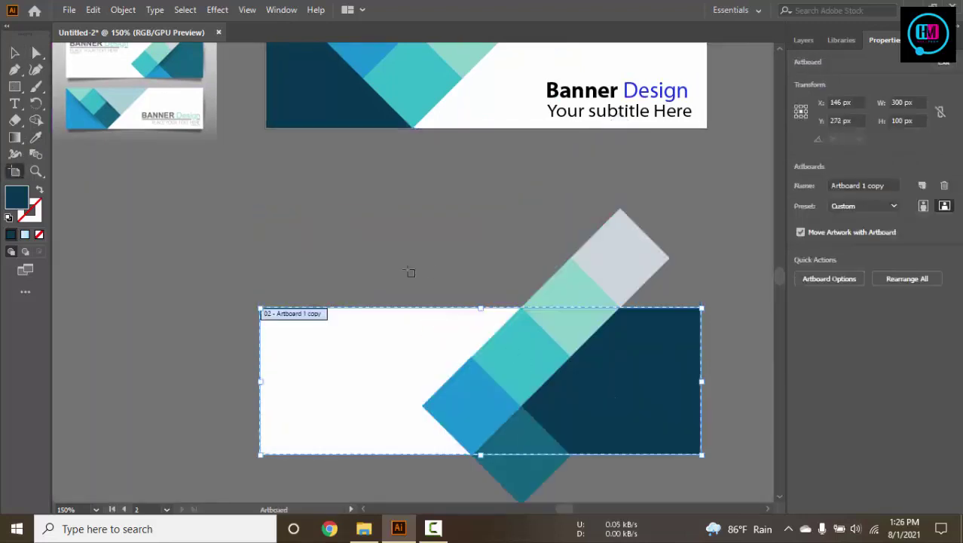
left_click_drag(504, 392, 504, 458)
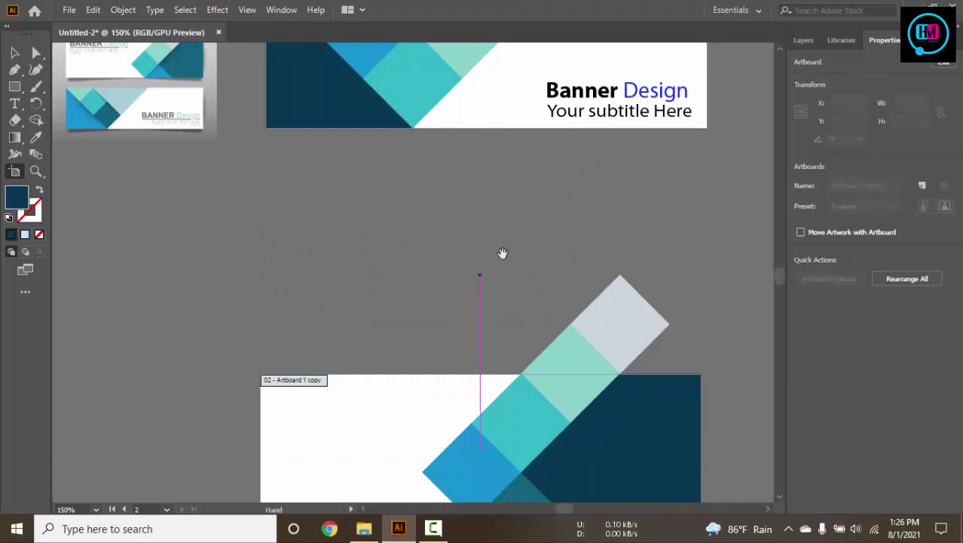
mouse_move(502, 253)
left_mouse_down()
mouse_move(493, 187)
mouse_move(487, 248)
left_mouse_up()
- Alt-drag a copy of the 'Banner Design' heading and subtitle onto the lower banner
key("v")
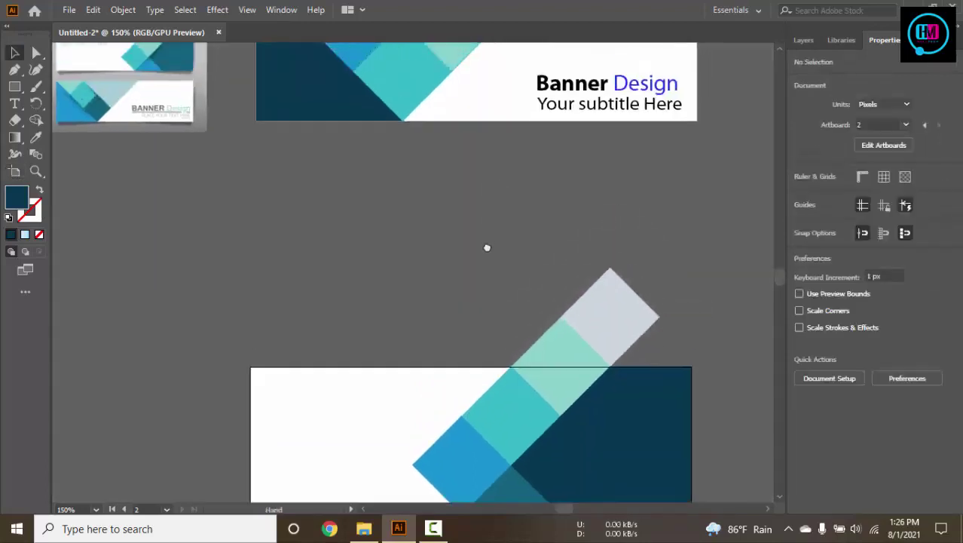
left_click(598, 118)
key("ctrl+minus")
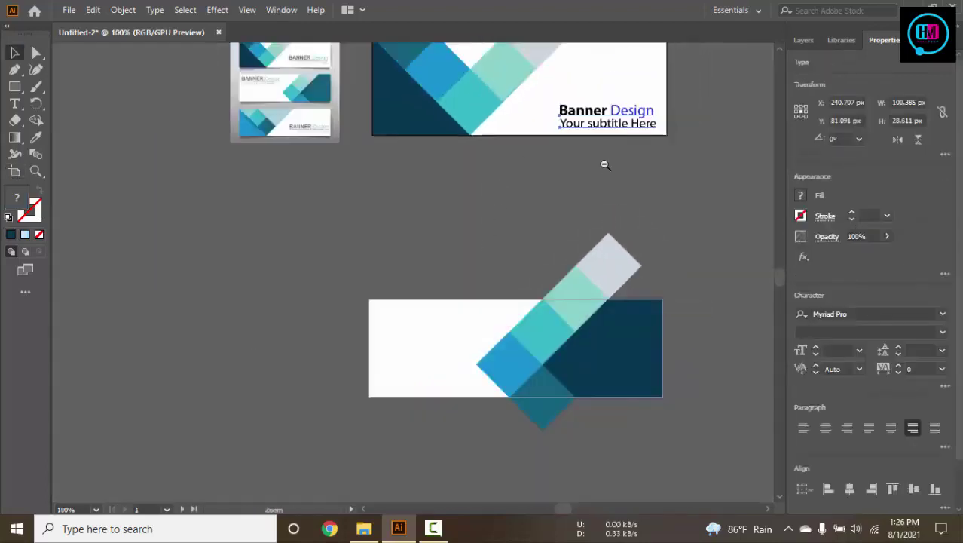
key("ctrl+minus")
left_click_drag(609, 140, 544, 282)
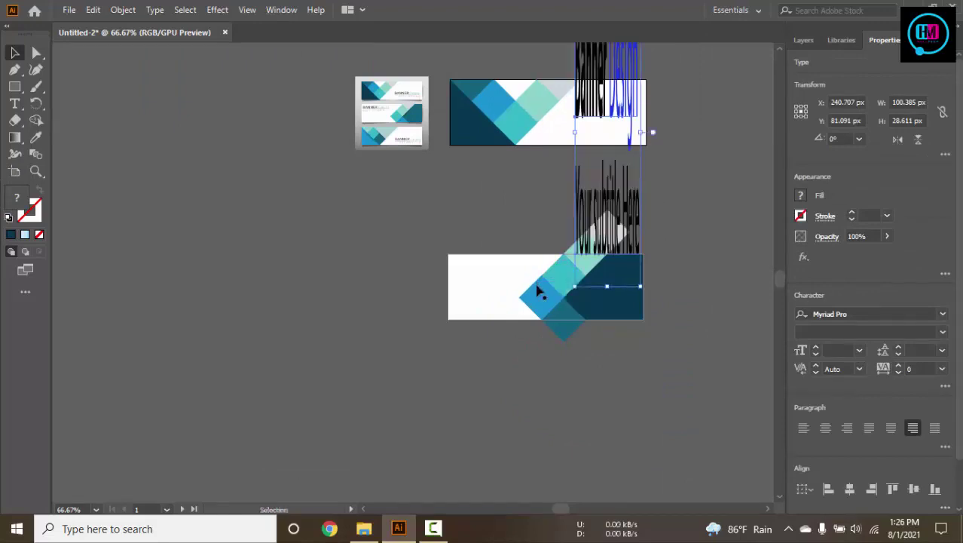
key("ctrl+z")
left_click_drag(605, 138, 494, 311)
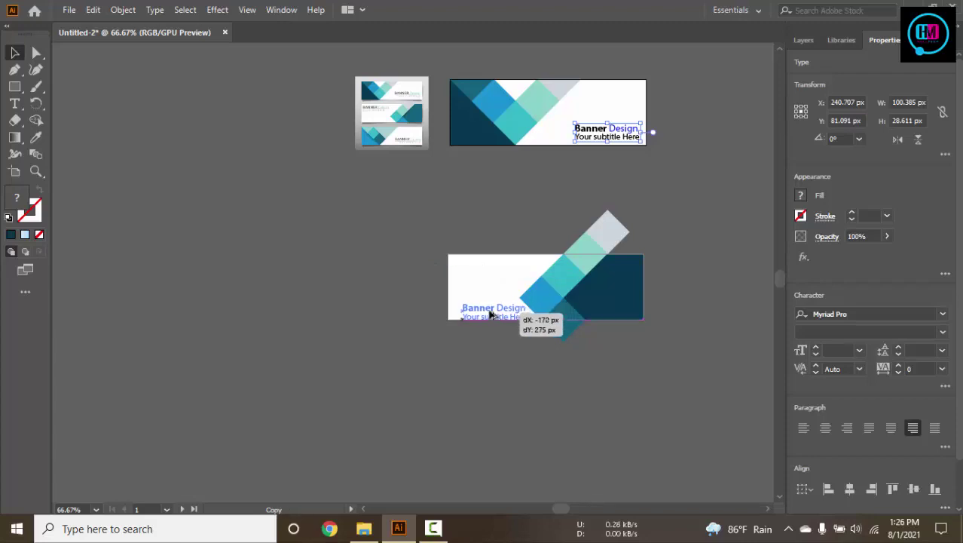
left_click_drag(494, 311, 488, 311)
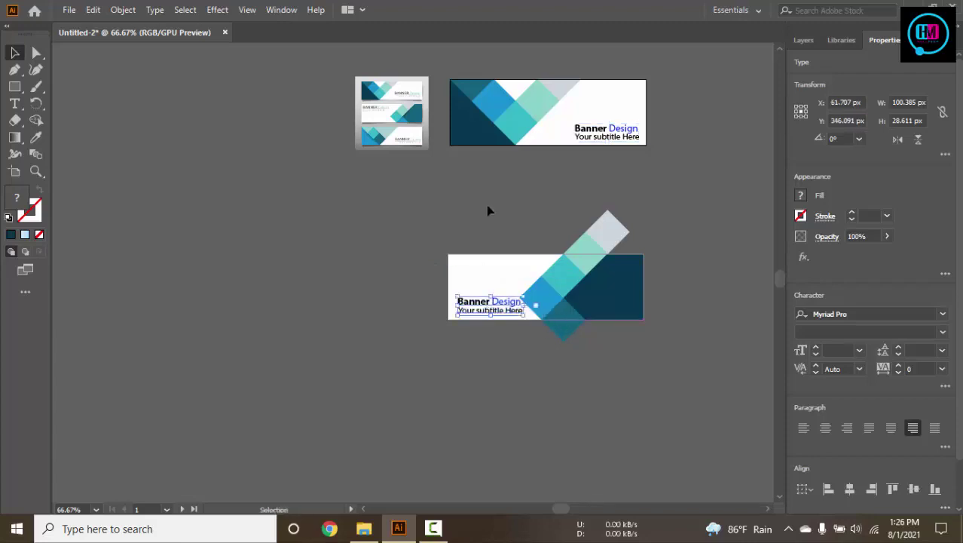
- Position the copied heading at the lower banner's upper-left corner
scroll(498, 239, "up", 2)
left_click_drag(490, 375, 487, 302)
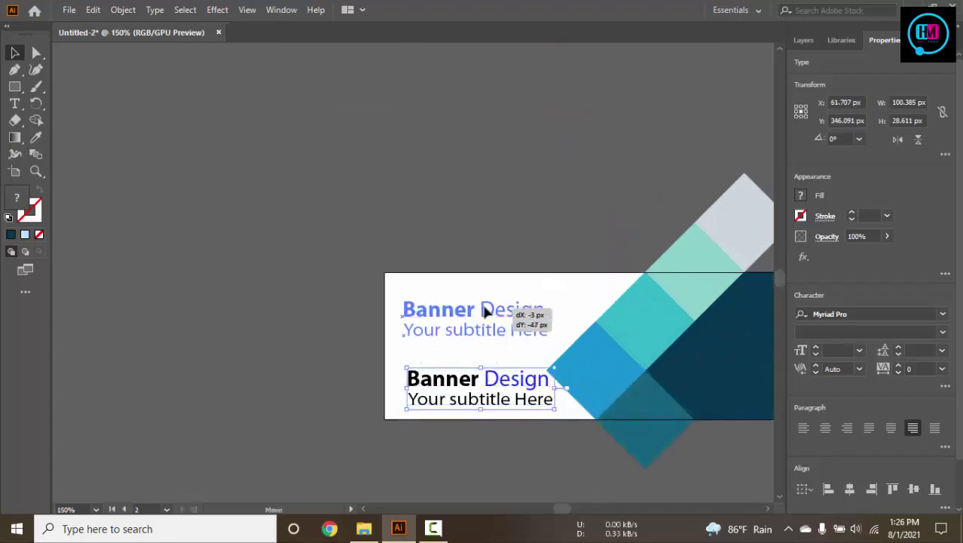
left_click(516, 199)
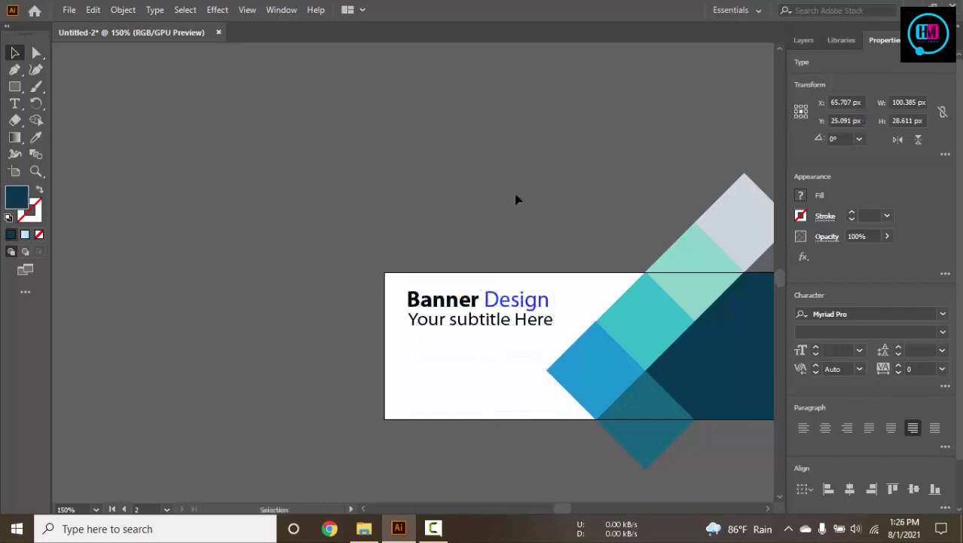
scroll(516, 199, "down", 1)
mouse_move(389, 130)
left_mouse_down()
mouse_move(285, 267)
mouse_move(279, 259)
left_mouse_up()
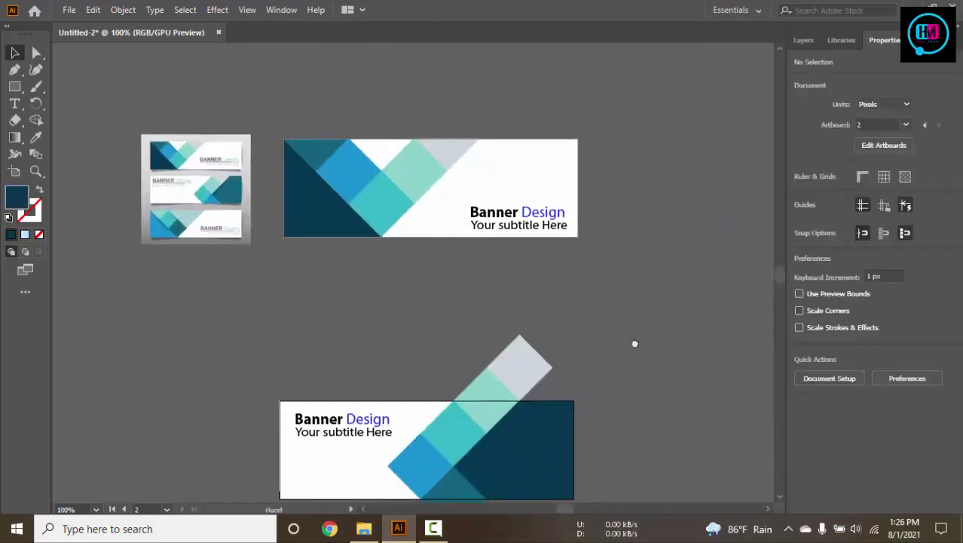
left_click_drag(635, 344, 631, 300)
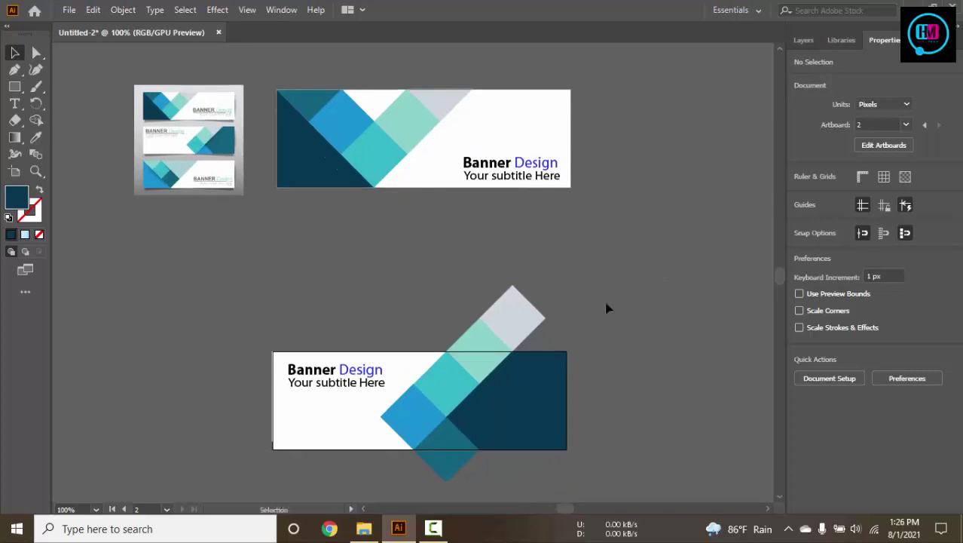
- Cover the diamond overlap above the lower banner with a rectangle and erase both with Shape Builder
left_click(14, 86)
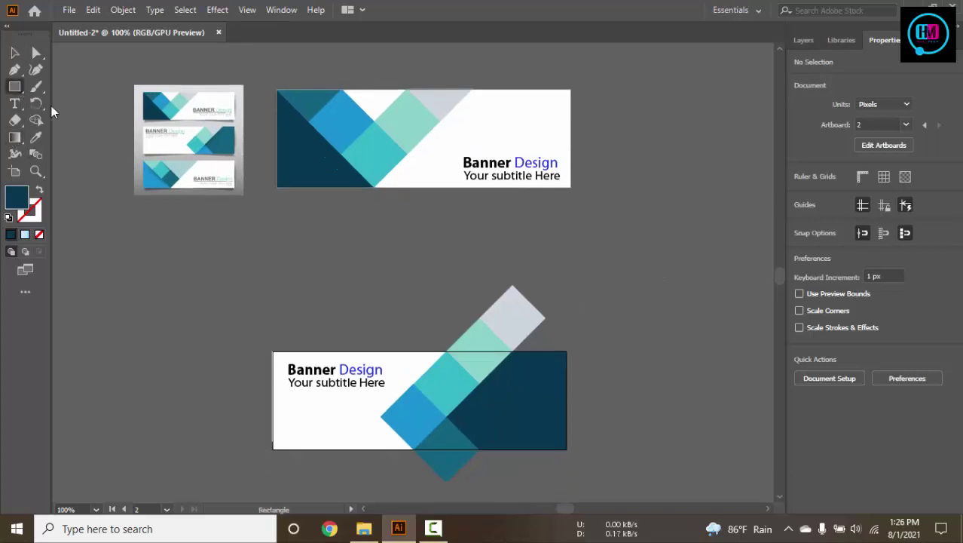
left_click_drag(180, 255, 647, 351)
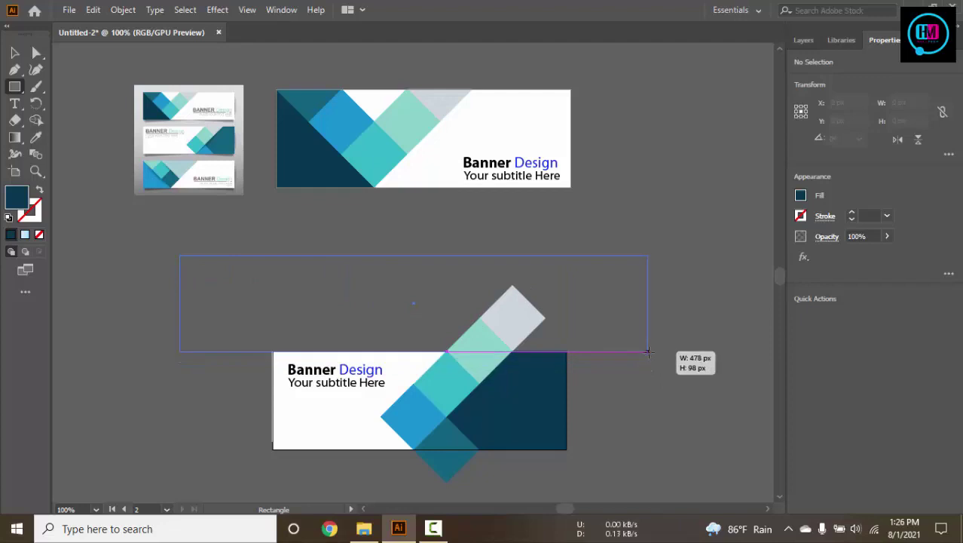
key("ctrl+a")
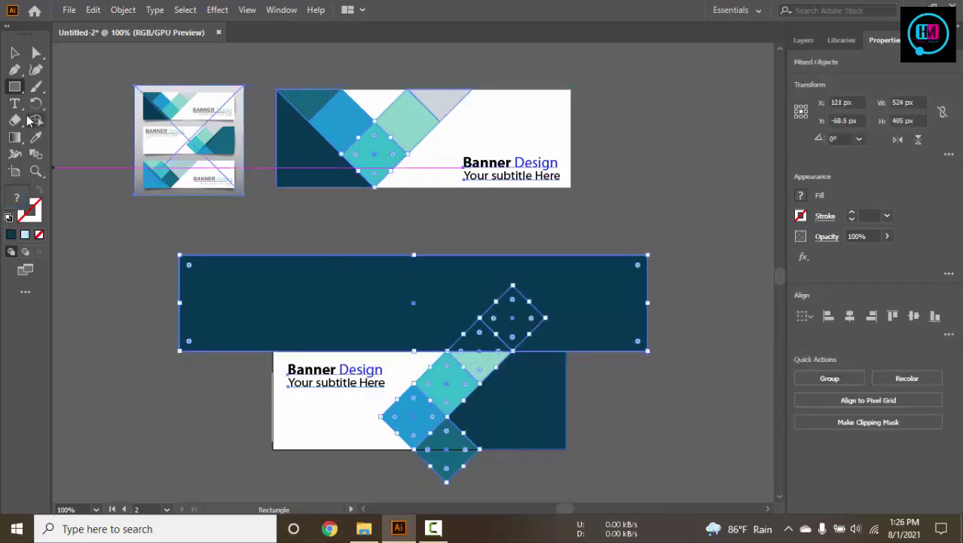
left_click(31, 119)
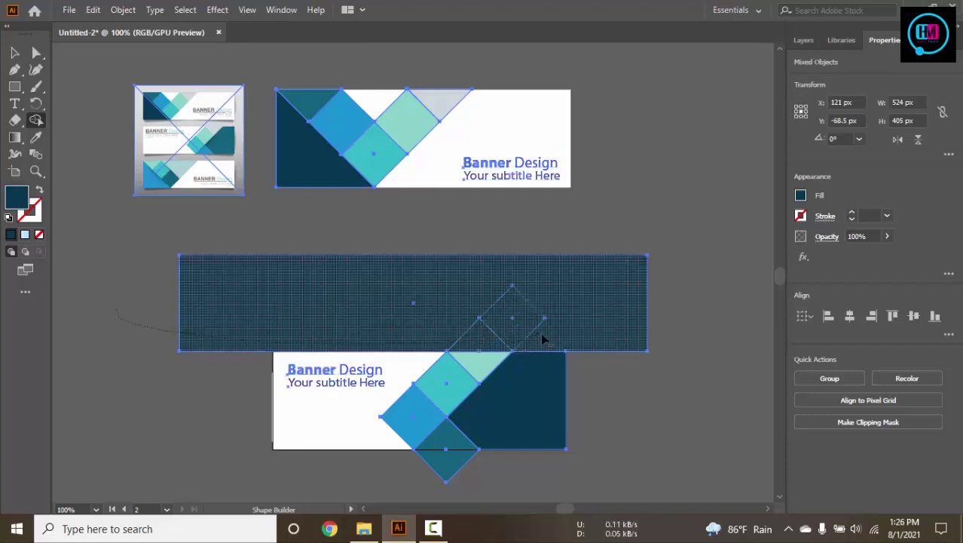
left_click_drag(422, 313, 544, 337)
left_click_drag(452, 392, 470, 274)
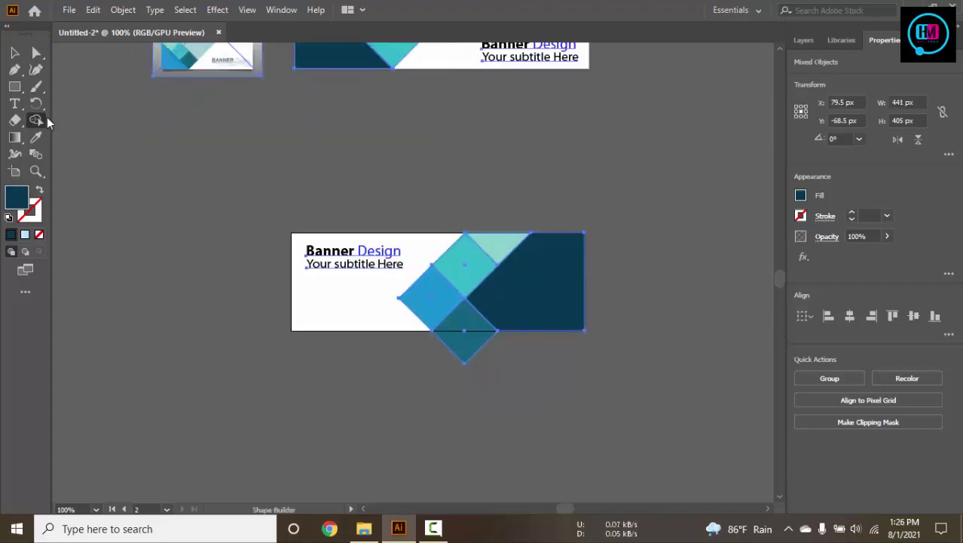
- Draw a rectangle over the diamond tips below the banner and erase them with Shape Builder
left_click(14, 86)
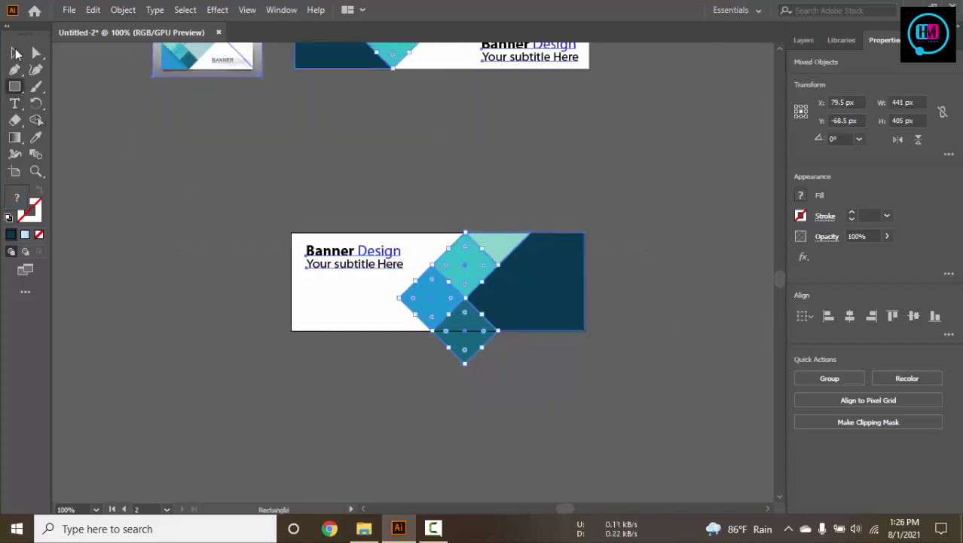
left_click(17, 53)
left_click(308, 295)
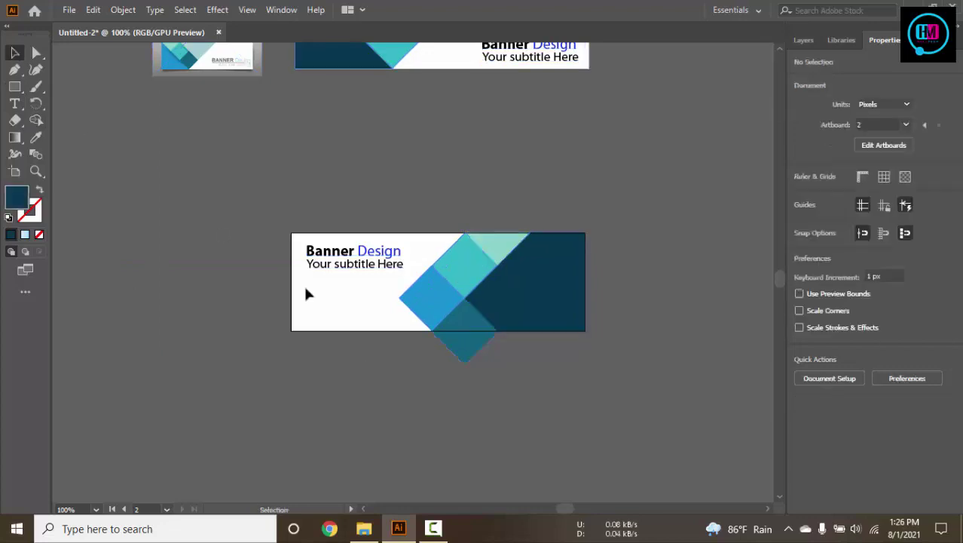
left_click(14, 86)
left_click_drag(203, 384, 619, 330)
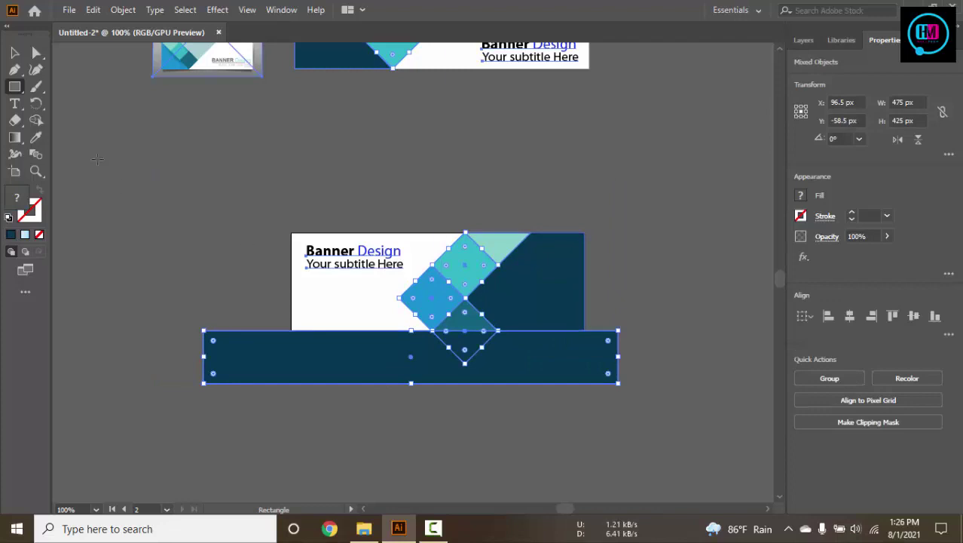
left_click(35, 120)
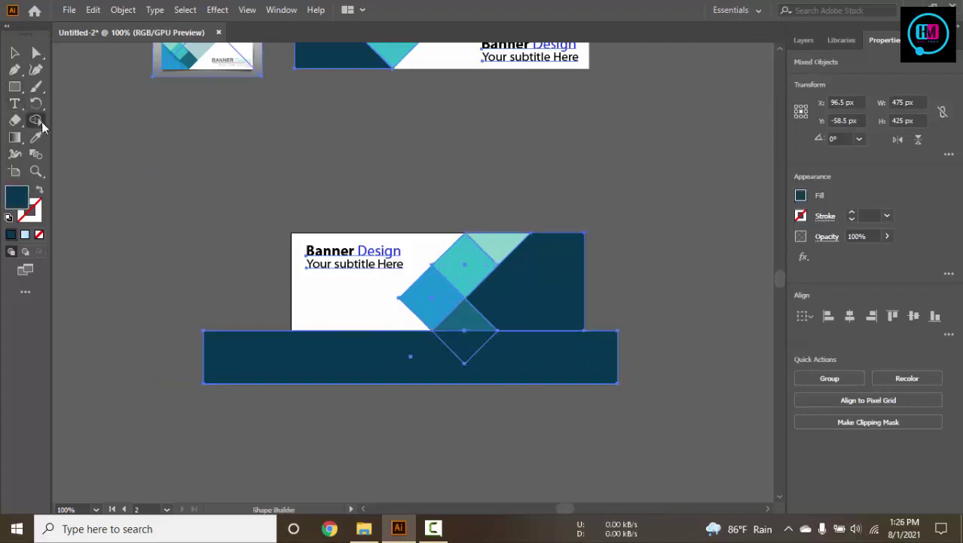
left_click_drag(175, 355, 563, 364)
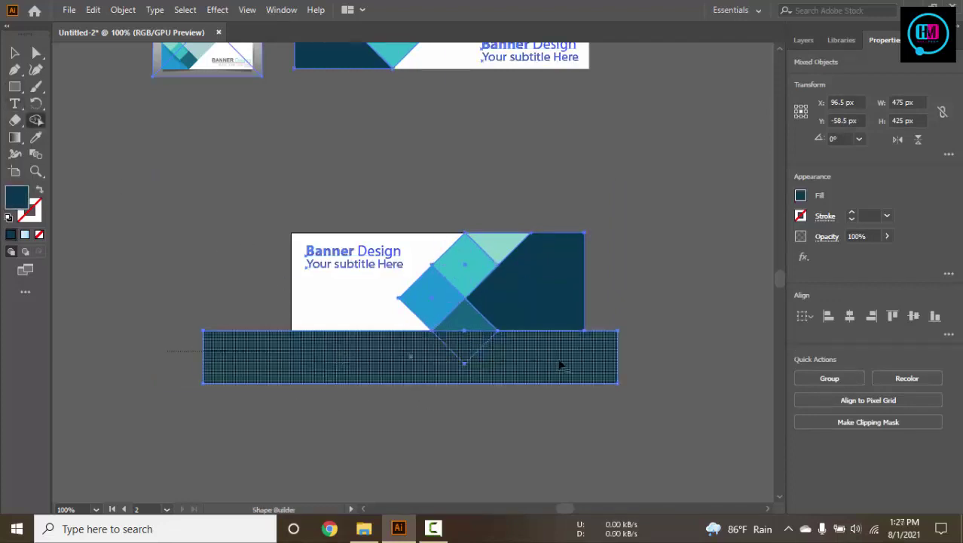
left_click(14, 52)
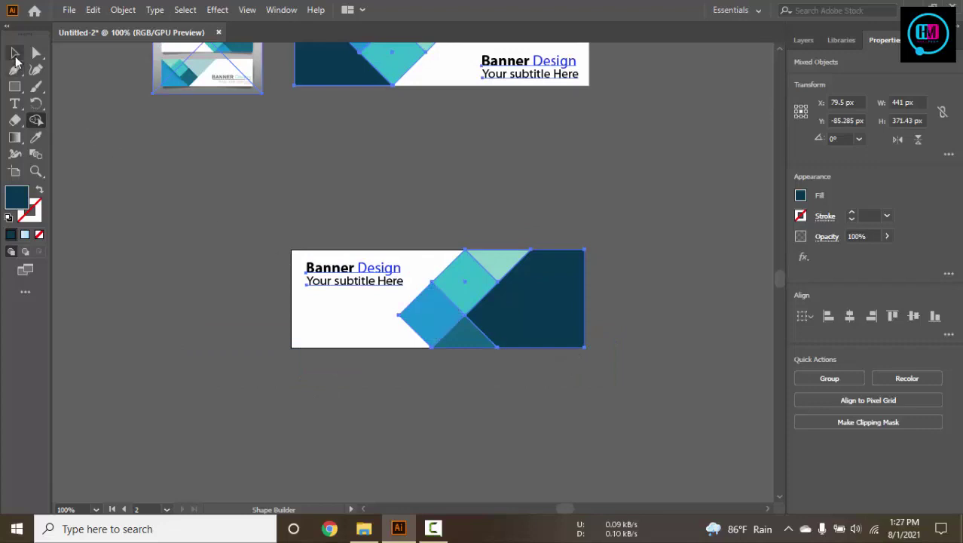
left_click(586, 221)
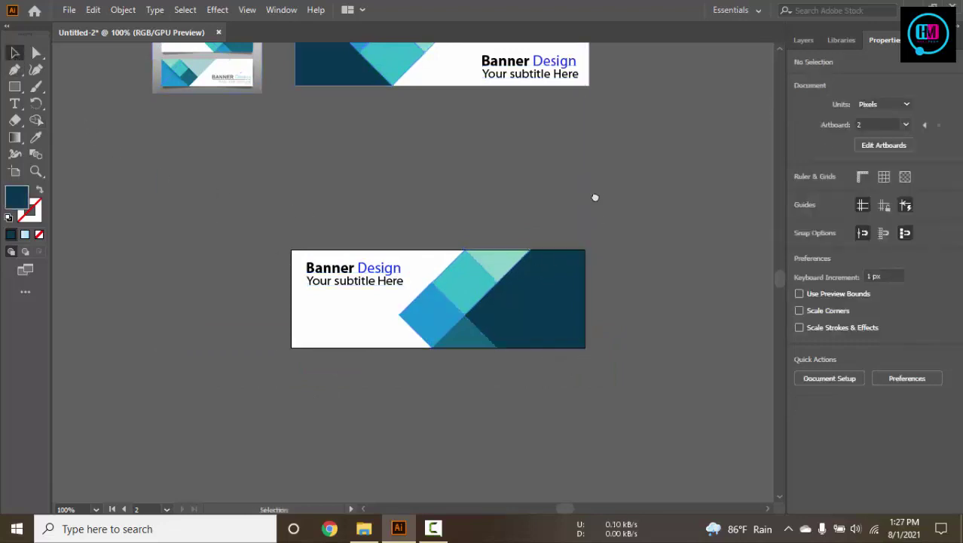
- Move the second banner artboard up directly under the first and nudge it right to align
left_click(559, 226)
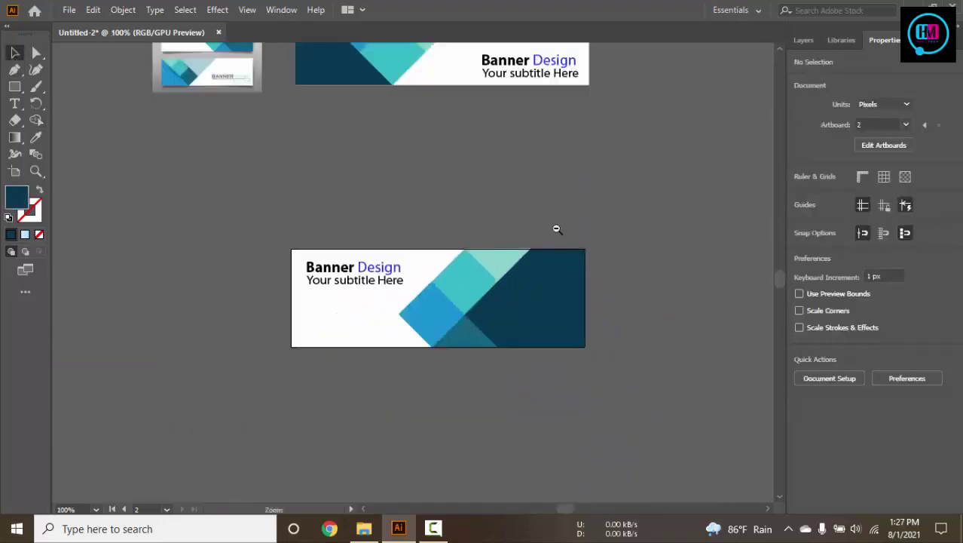
left_click(556, 228, "alt")
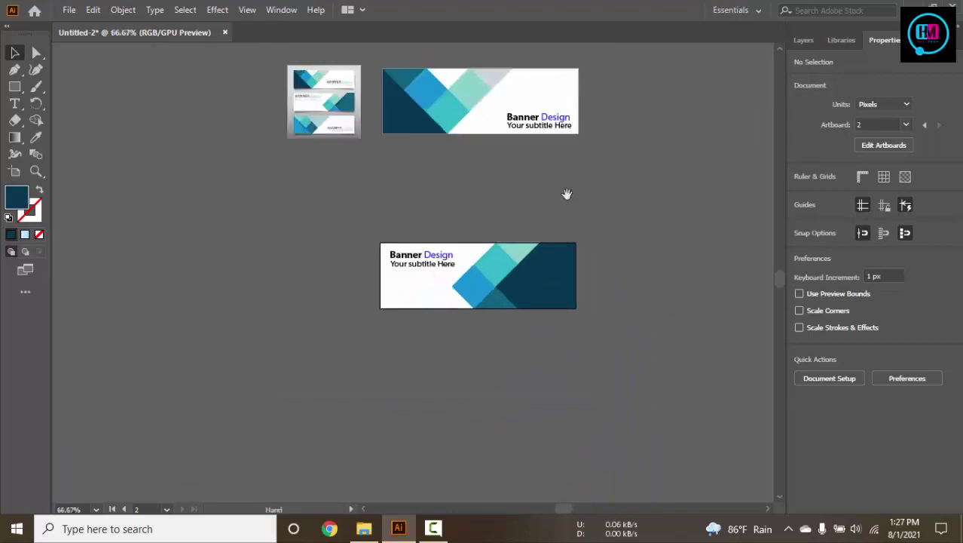
left_click_drag(567, 194, 571, 251)
left_click(548, 333)
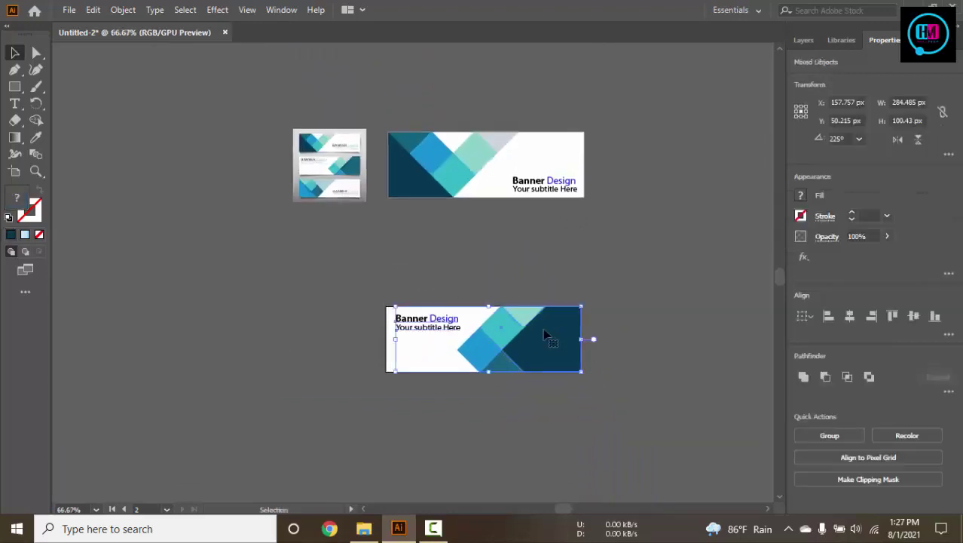
left_click(609, 247)
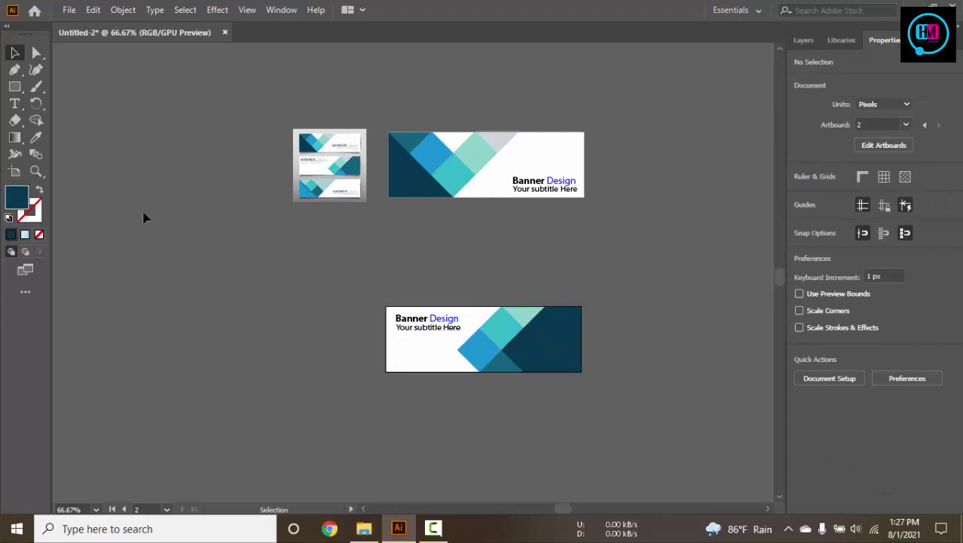
left_click(15, 171)
left_click(528, 355)
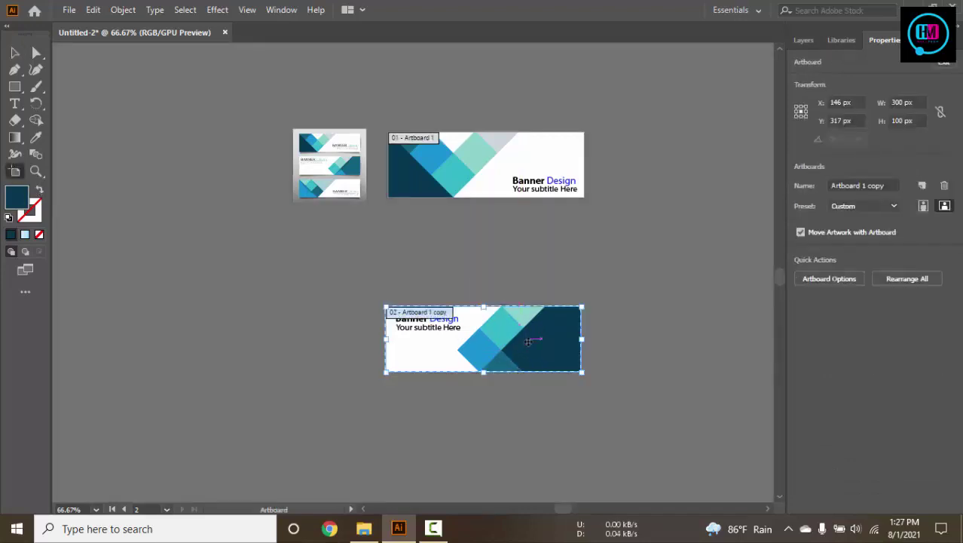
left_click_drag(531, 328, 547, 245)
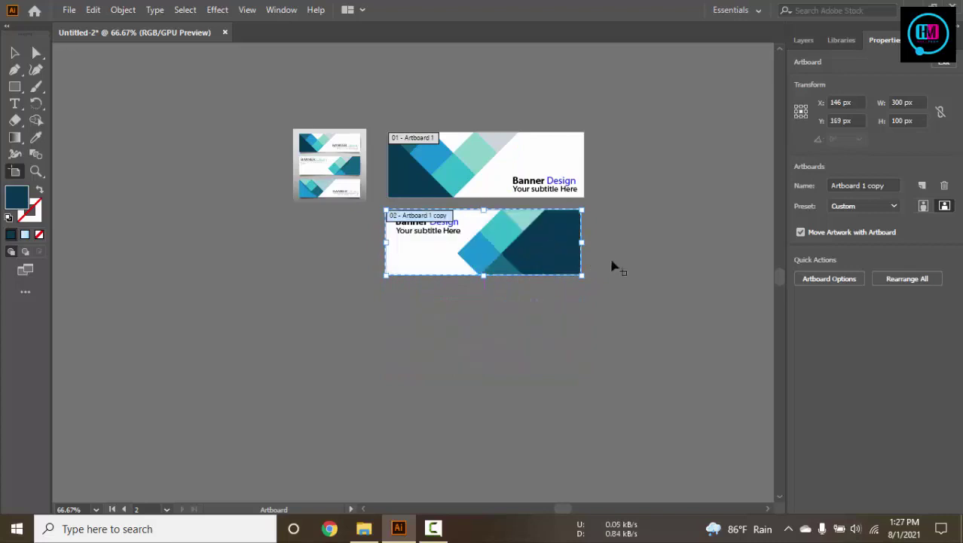
key("Right")
key("Right")
key("Right")
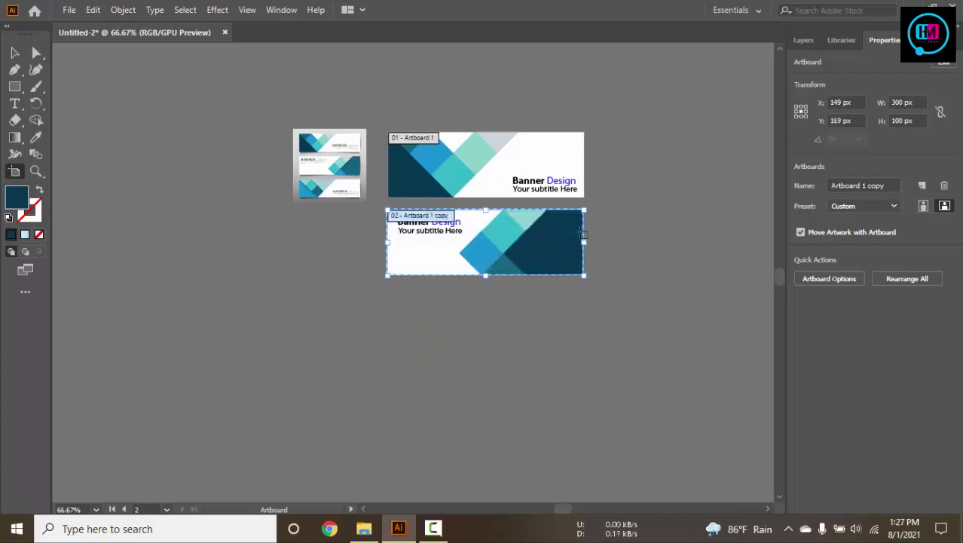
left_click(15, 52)
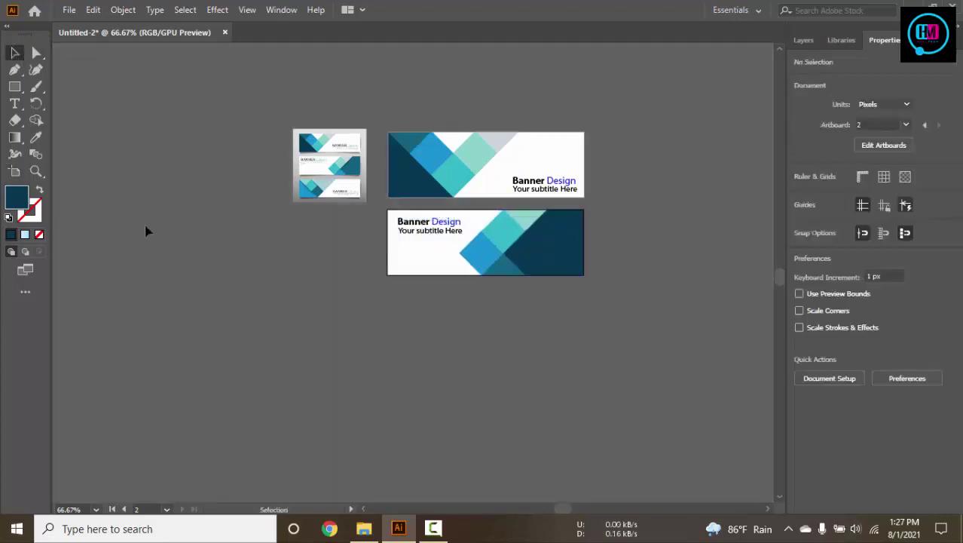
- Duplicate the second banner artboard downward, then delete that extra copy and its artwork
left_click(14, 171)
left_click_drag(522, 247, 519, 413)
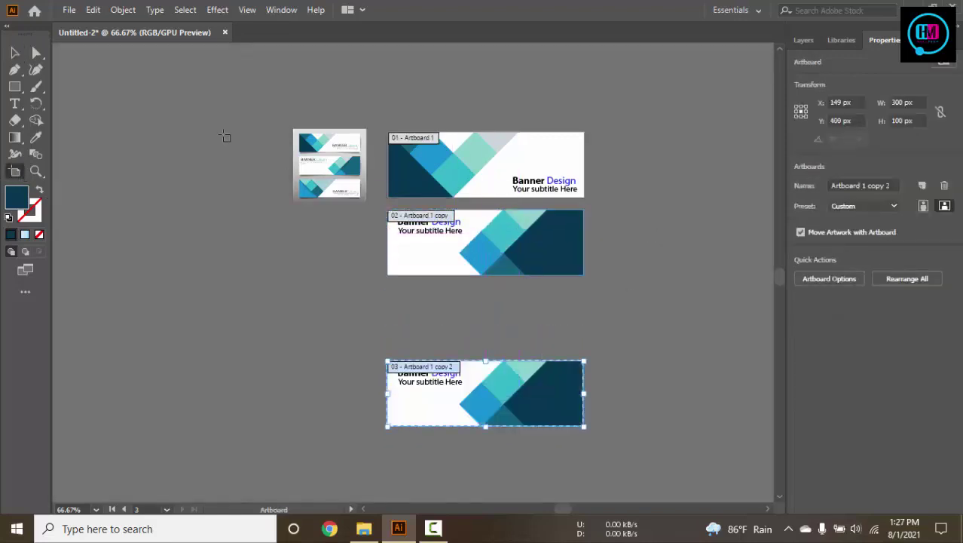
left_click(14, 52)
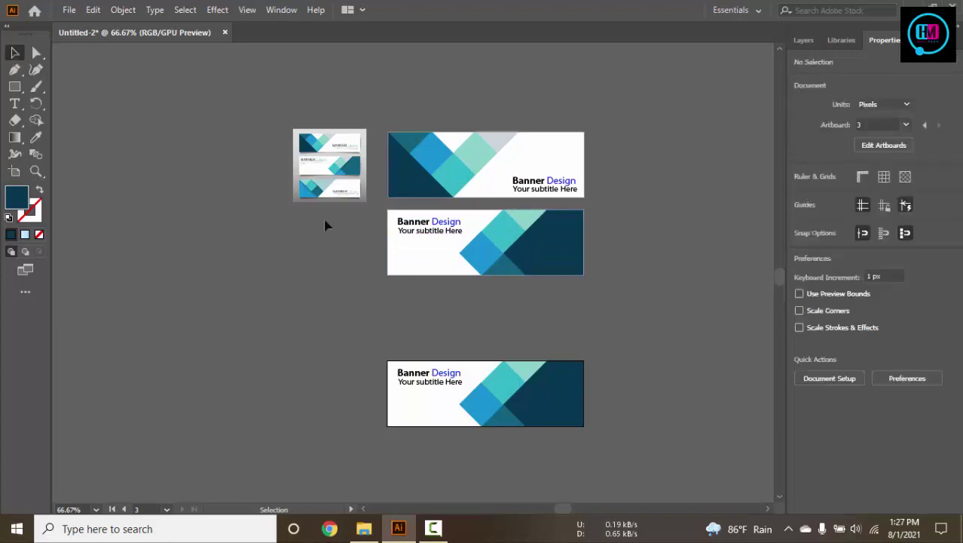
left_click_drag(342, 325, 638, 399)
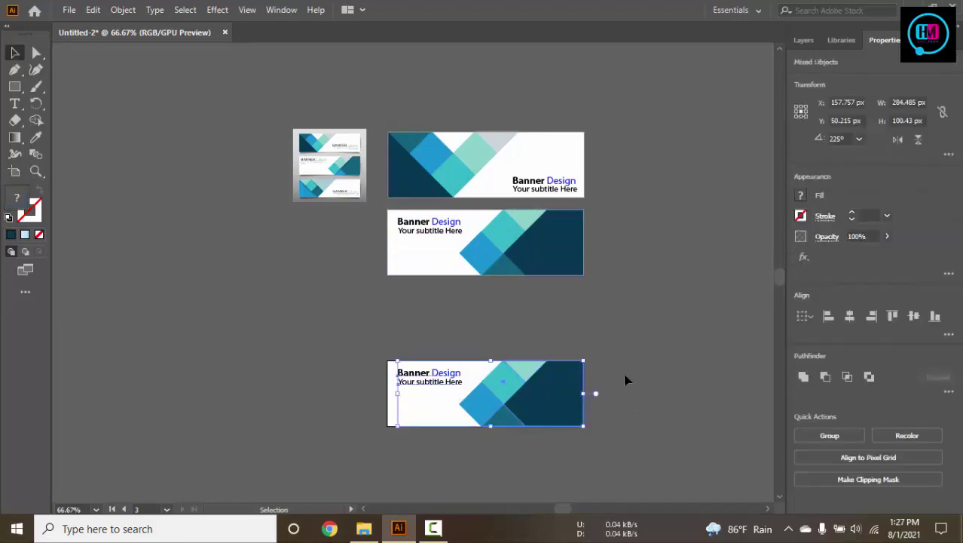
key("Delete")
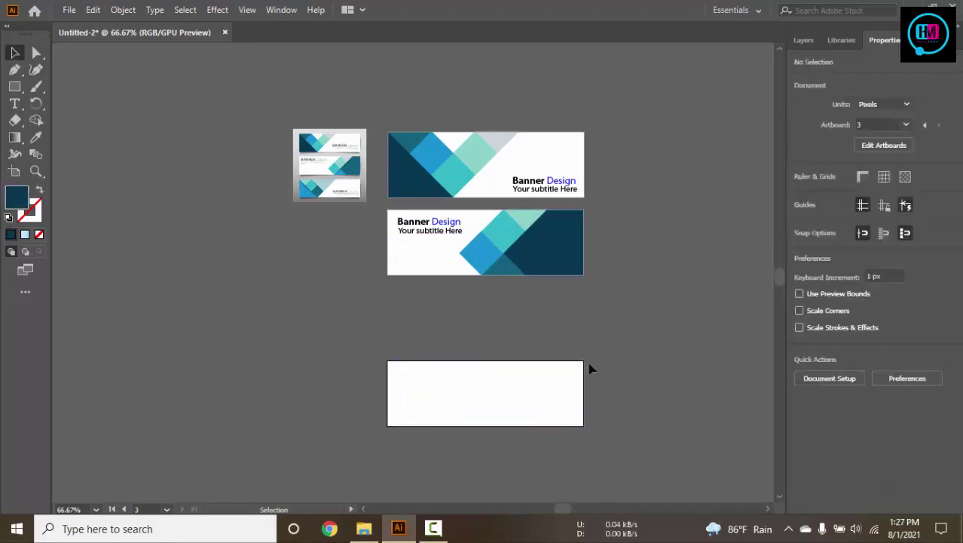
left_click(14, 171)
key("Delete")
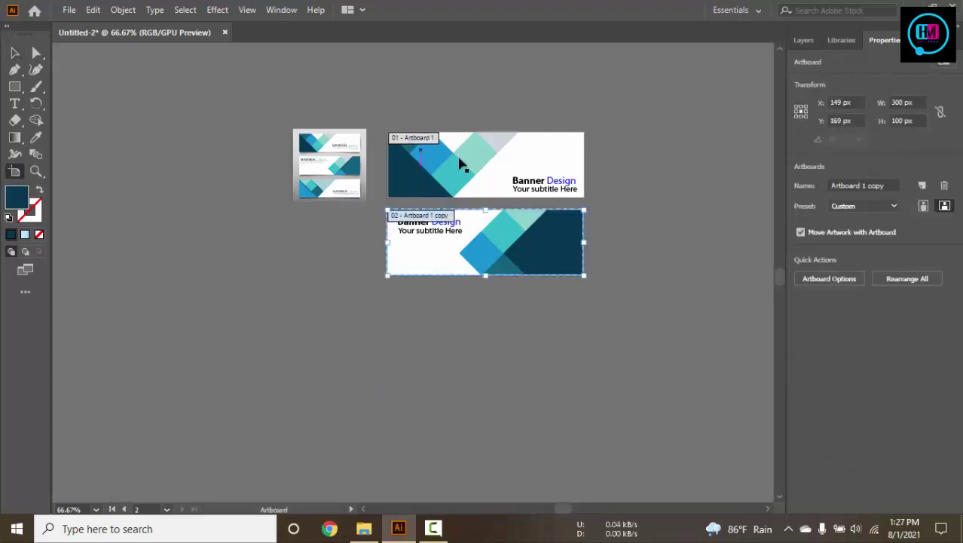
- Duplicate the first banner's artboard to create a third banner below the second
left_click(460, 159)
left_click_drag(487, 157, 513, 317)
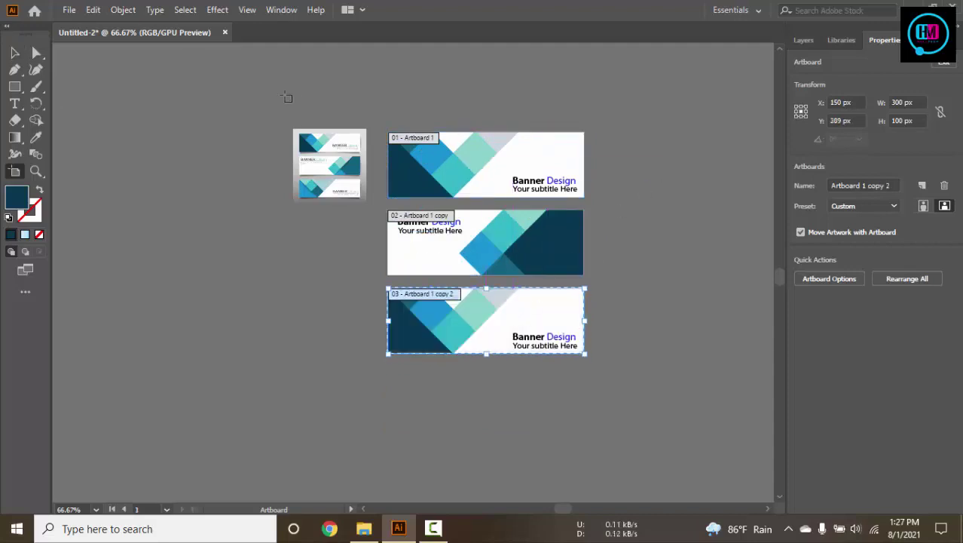
key("Escape")
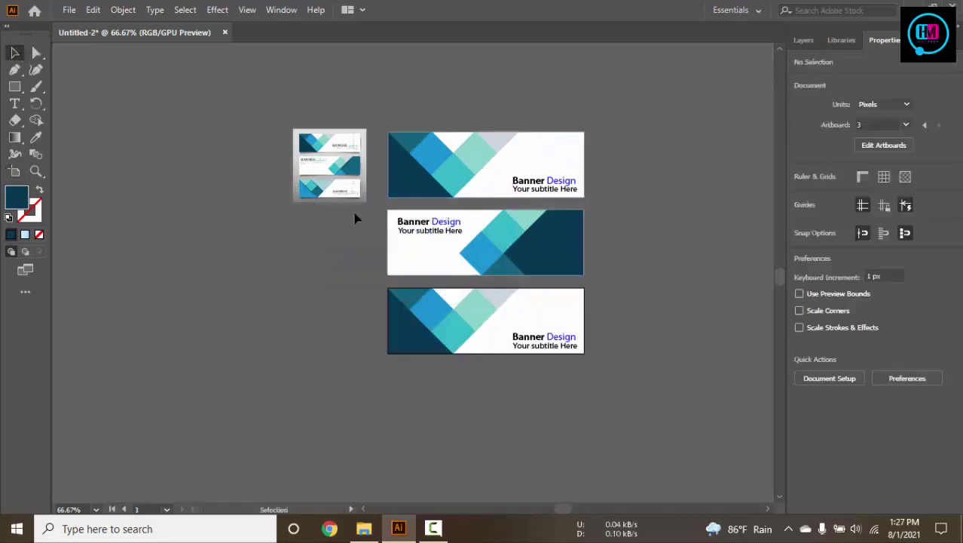
- Delete the reference thumbnail image
left_click(348, 184)
key("Delete")
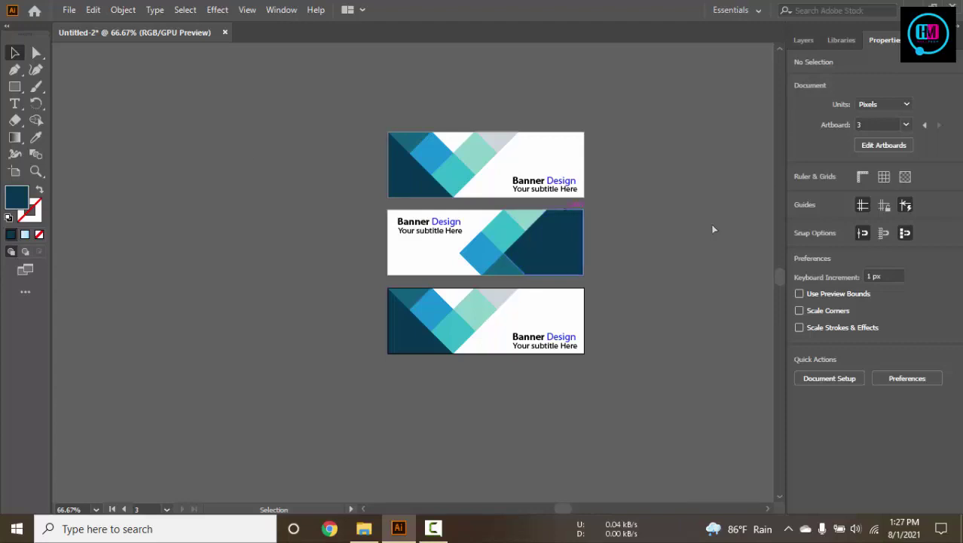
left_click(637, 226)
left_click(637, 227, "alt")
left_click(637, 226, "alt")
left_click(432, 529)
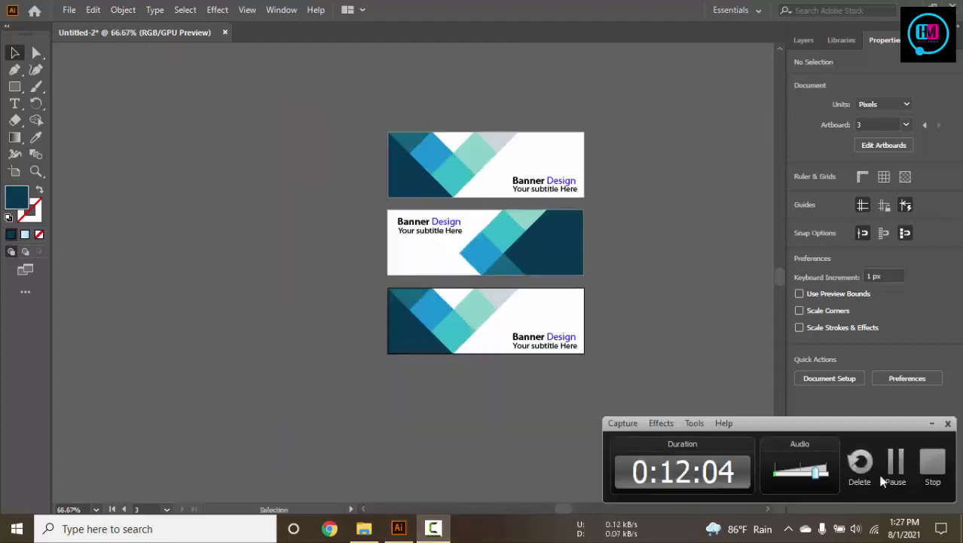